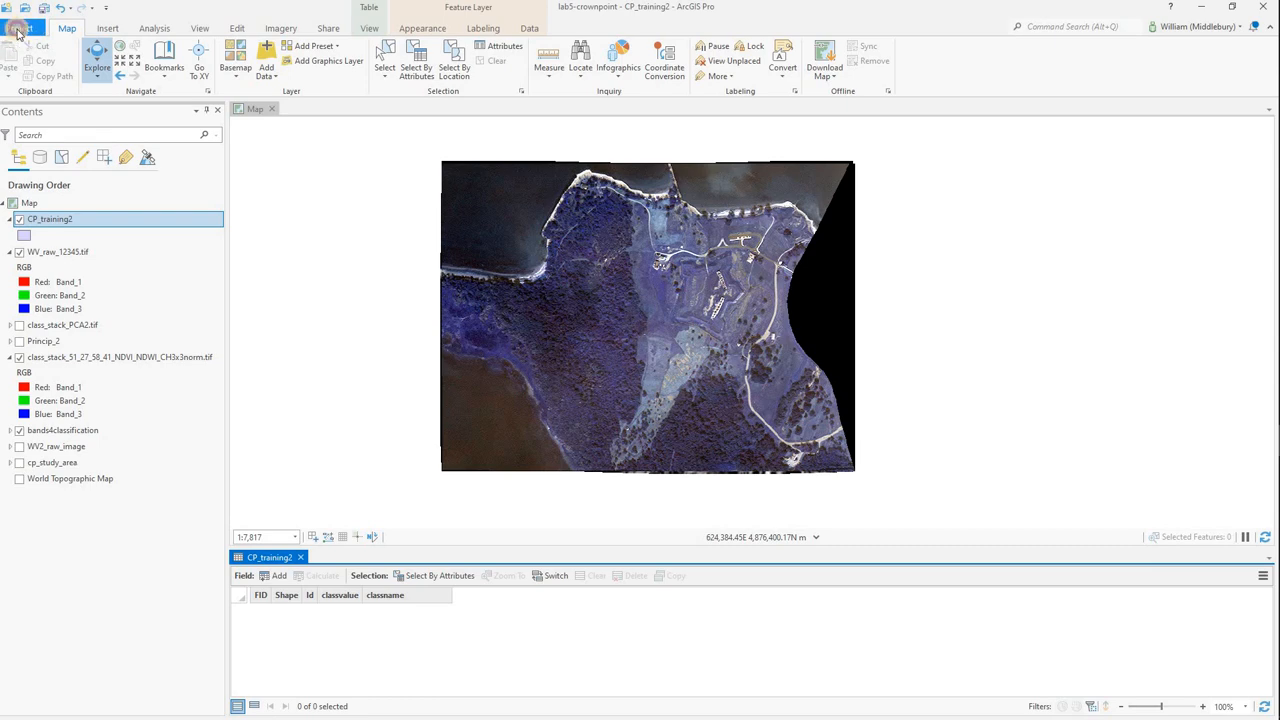
# Ensure the application's editing option for enabling and disabling editing from the Edit tab is on, and return to the map.
pyautogui.click(18, 32)
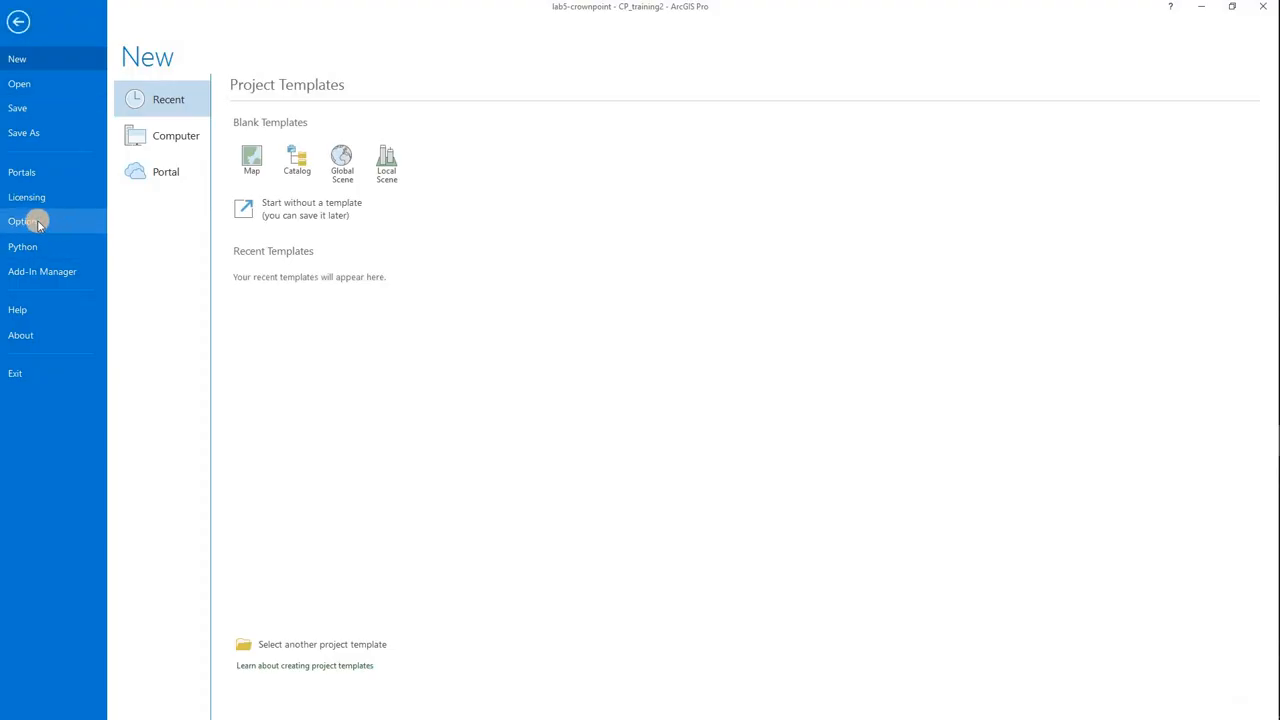
pyautogui.click(39, 224)
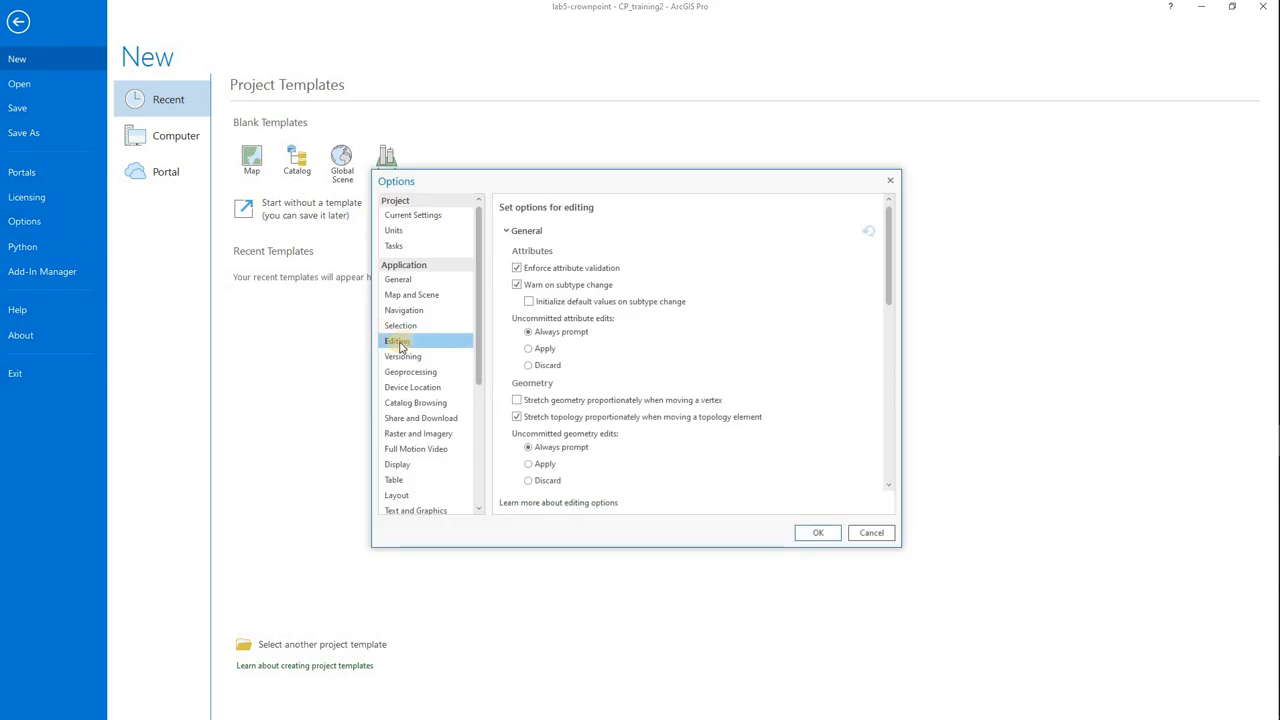
pyautogui.scroll(-10, 607, 356)
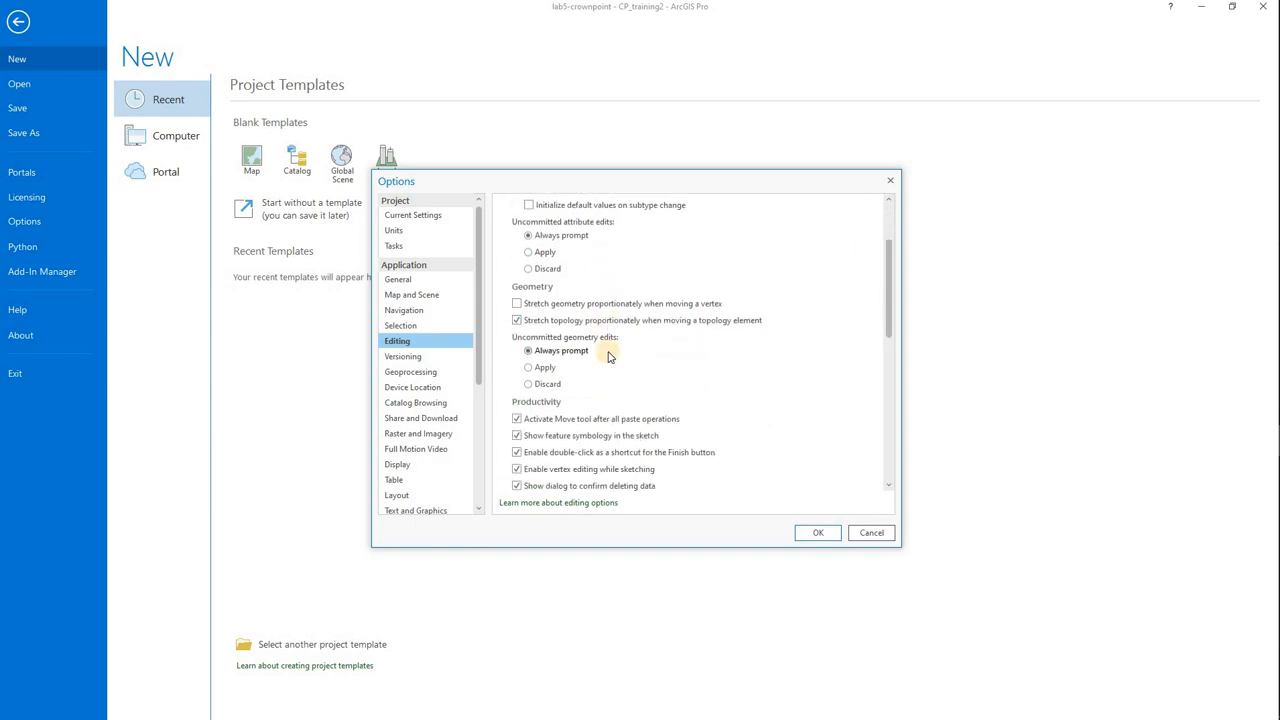
pyautogui.scroll(-2, 587, 355)
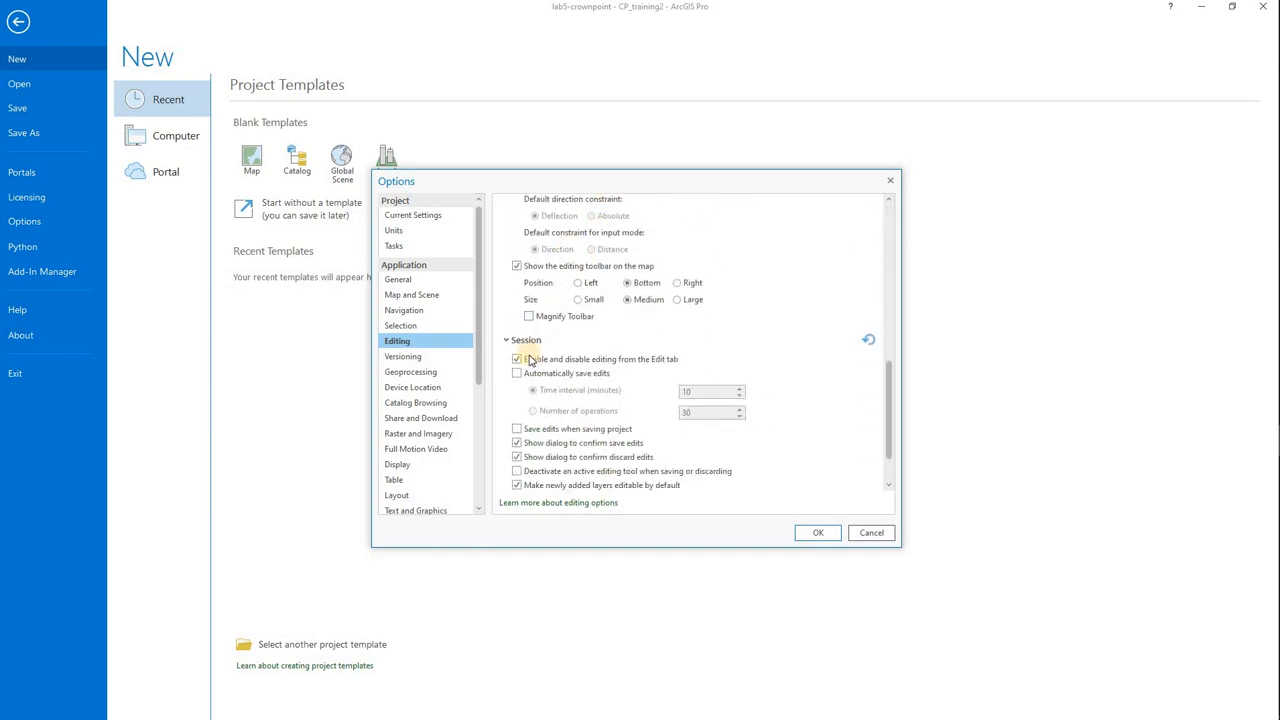
pyautogui.click(517, 360)
pyautogui.click(517, 360)
pyautogui.click(819, 536)
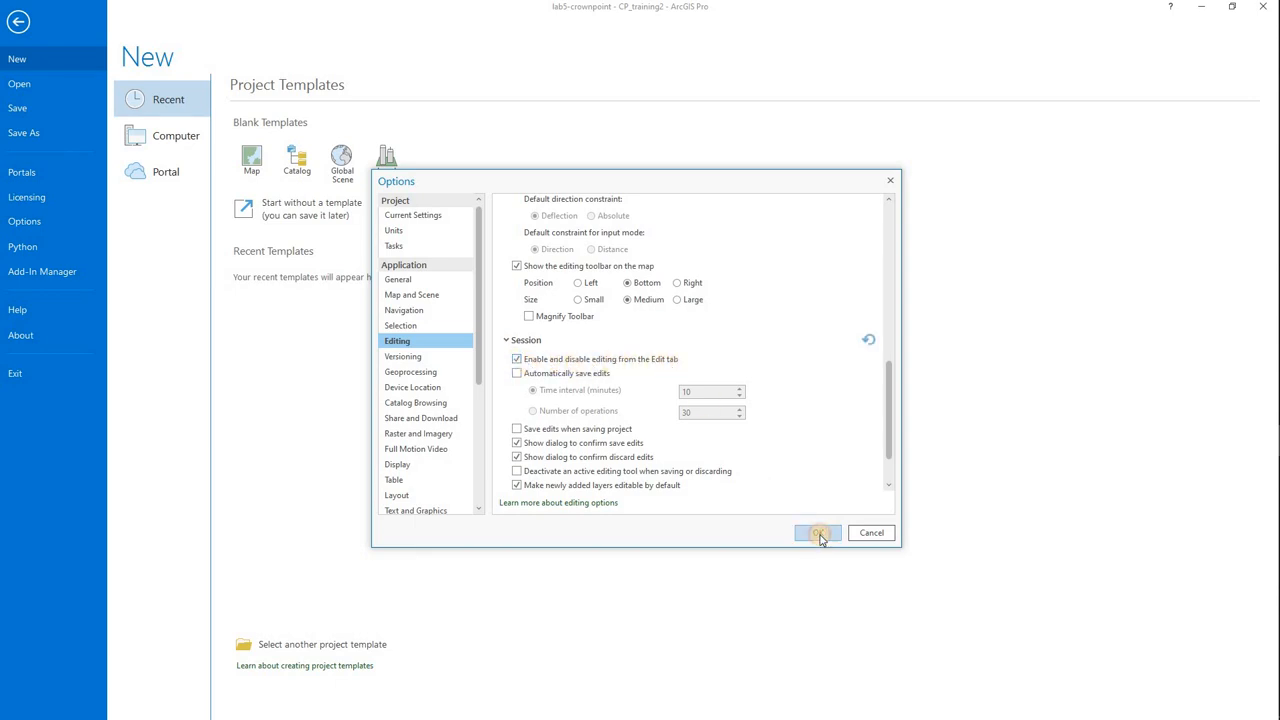
pyautogui.click(16, 24)
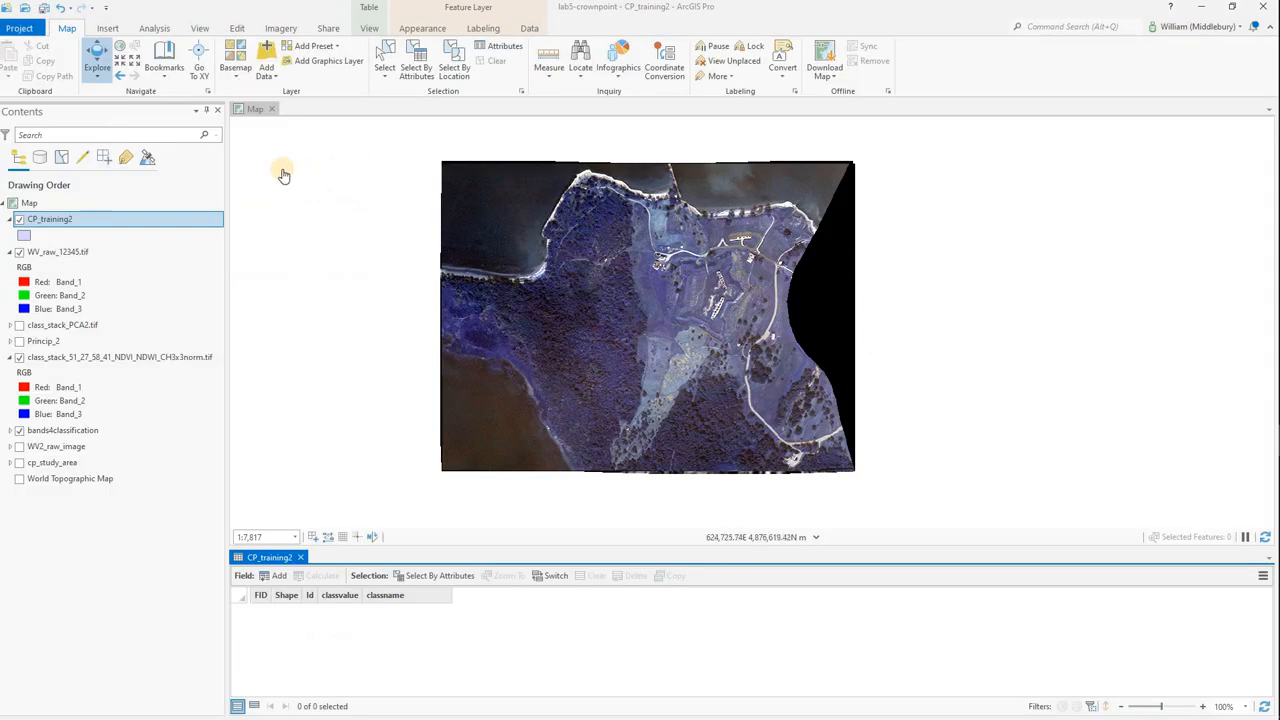
# Select the CP_training2 layer and turn on editing for the map.
pyautogui.click(62, 228)
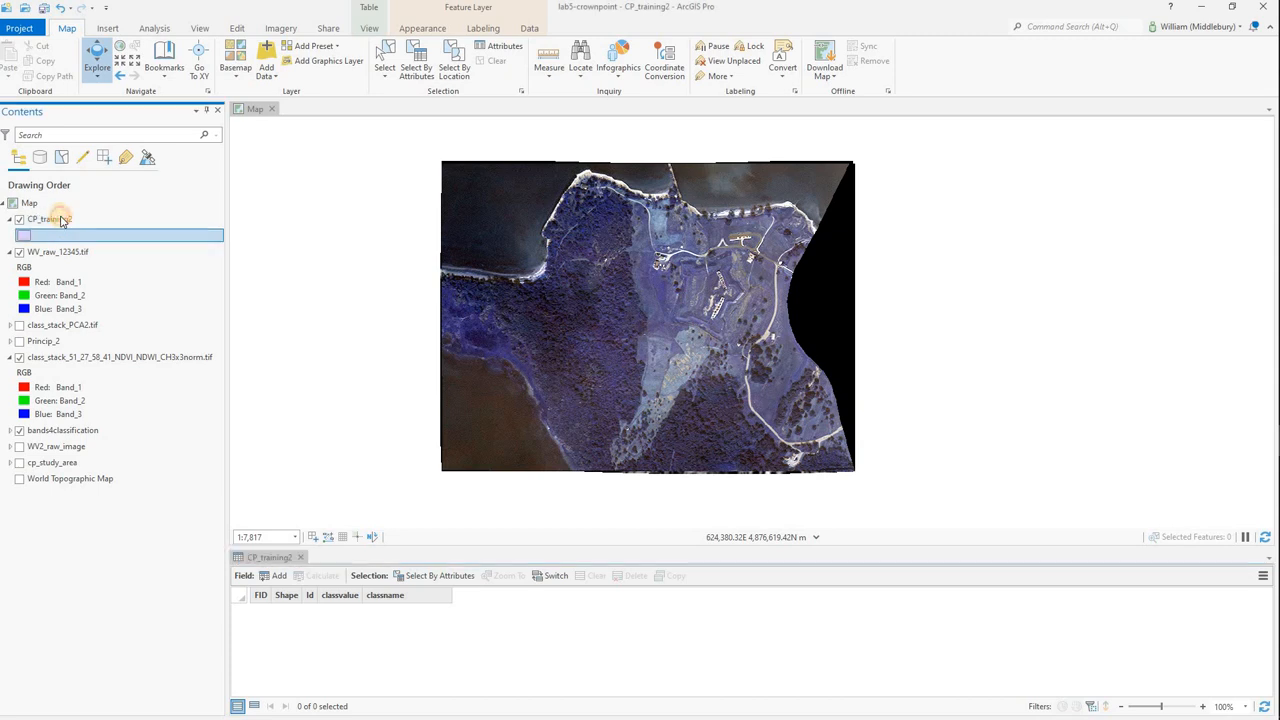
pyautogui.click(62, 220)
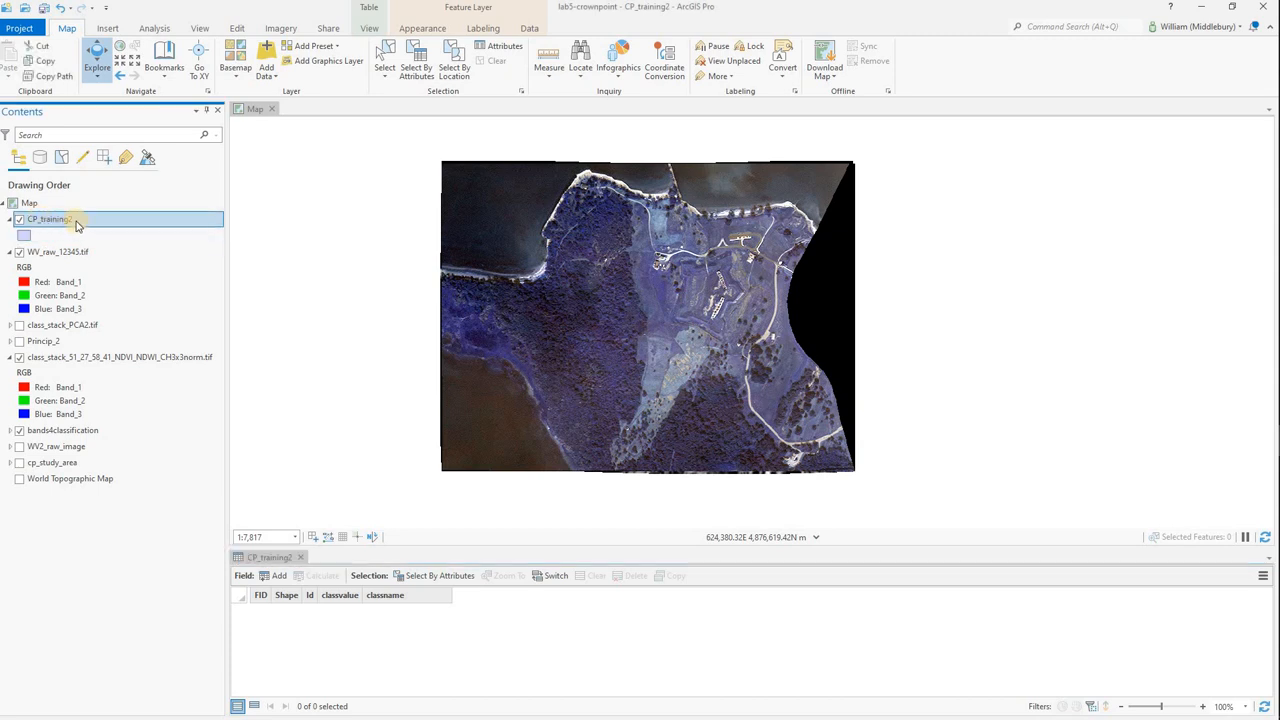
pyautogui.click(238, 28)
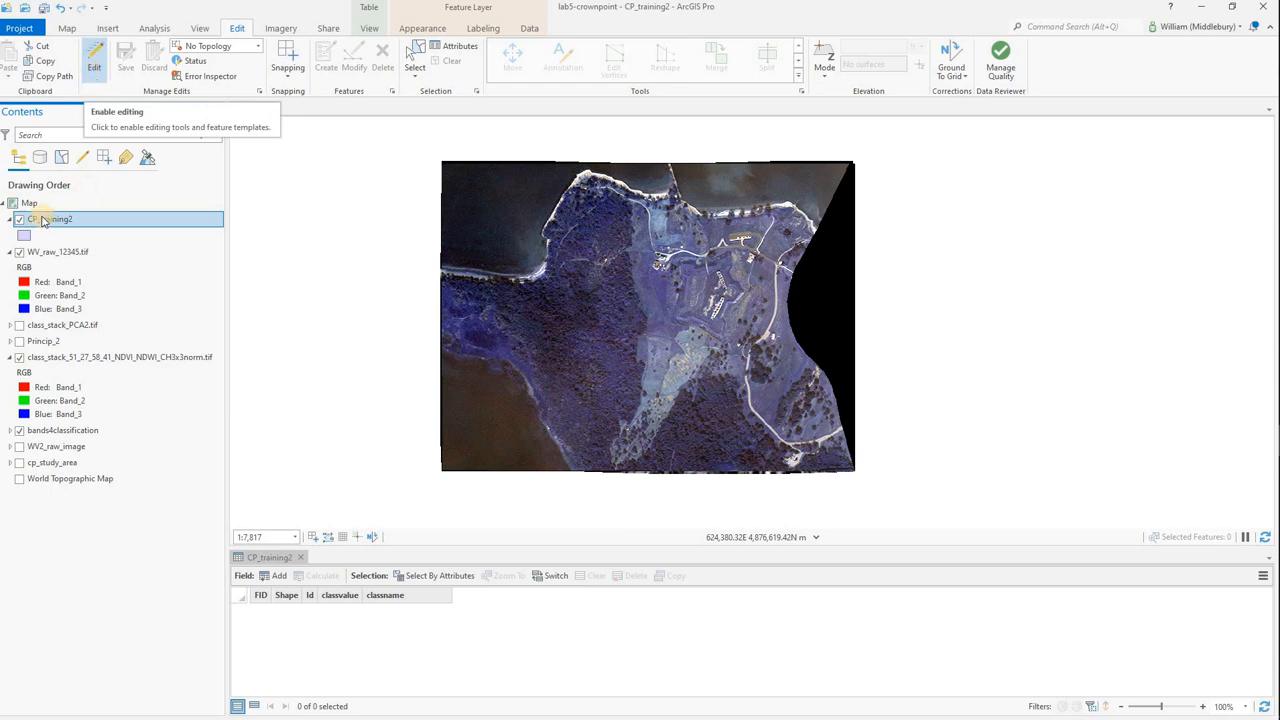
pyautogui.click(93, 64)
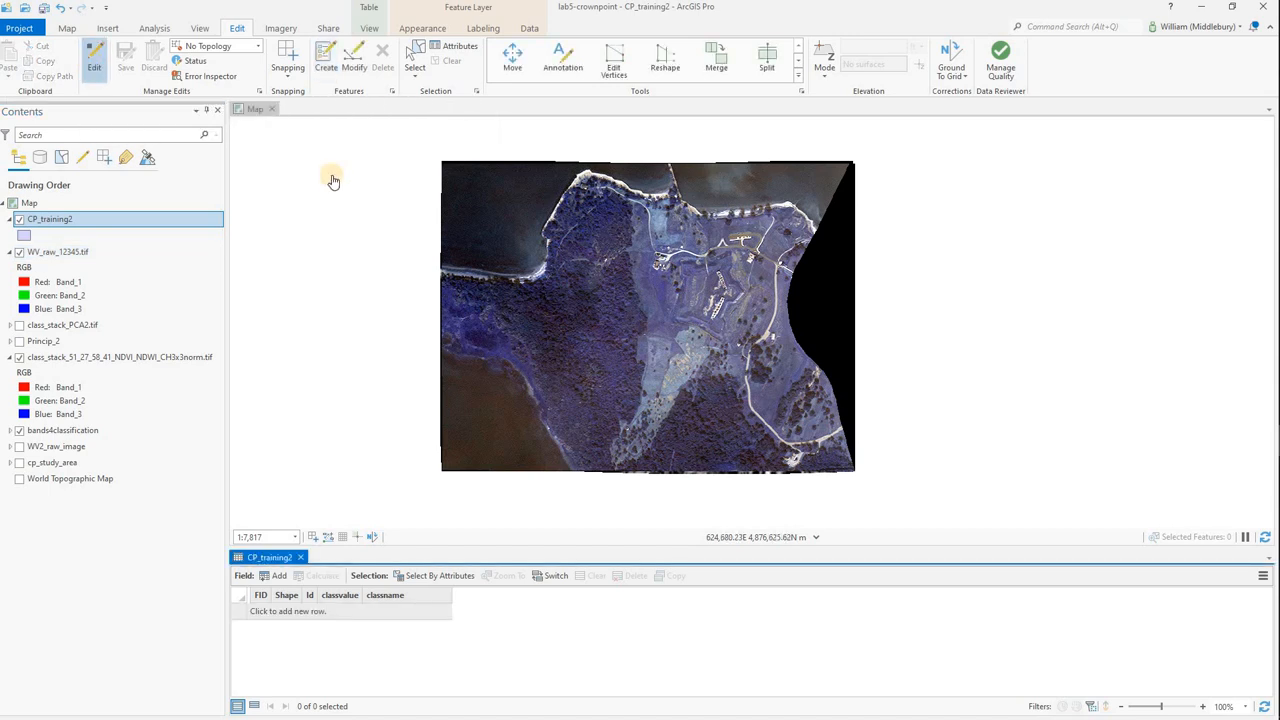
# Start creating a new feature from the CP_training2 template with the Polygon tool.
pyautogui.click(321, 67)
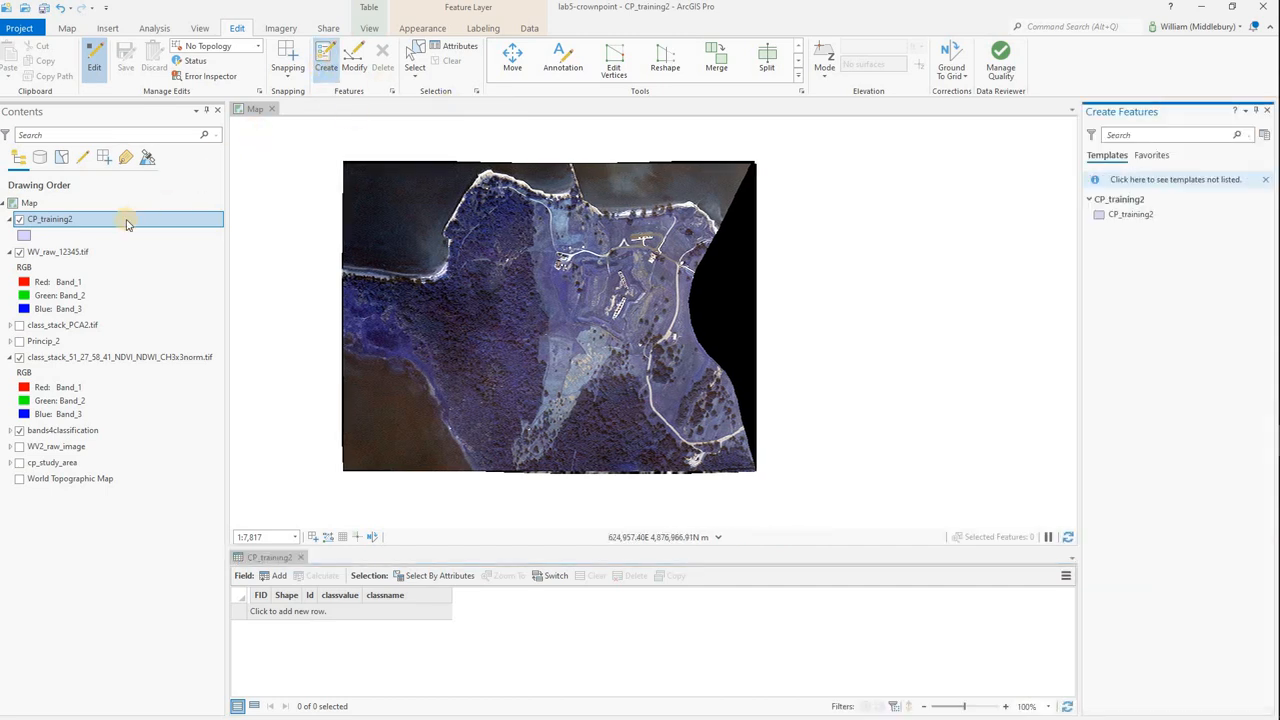
pyautogui.click(1122, 216)
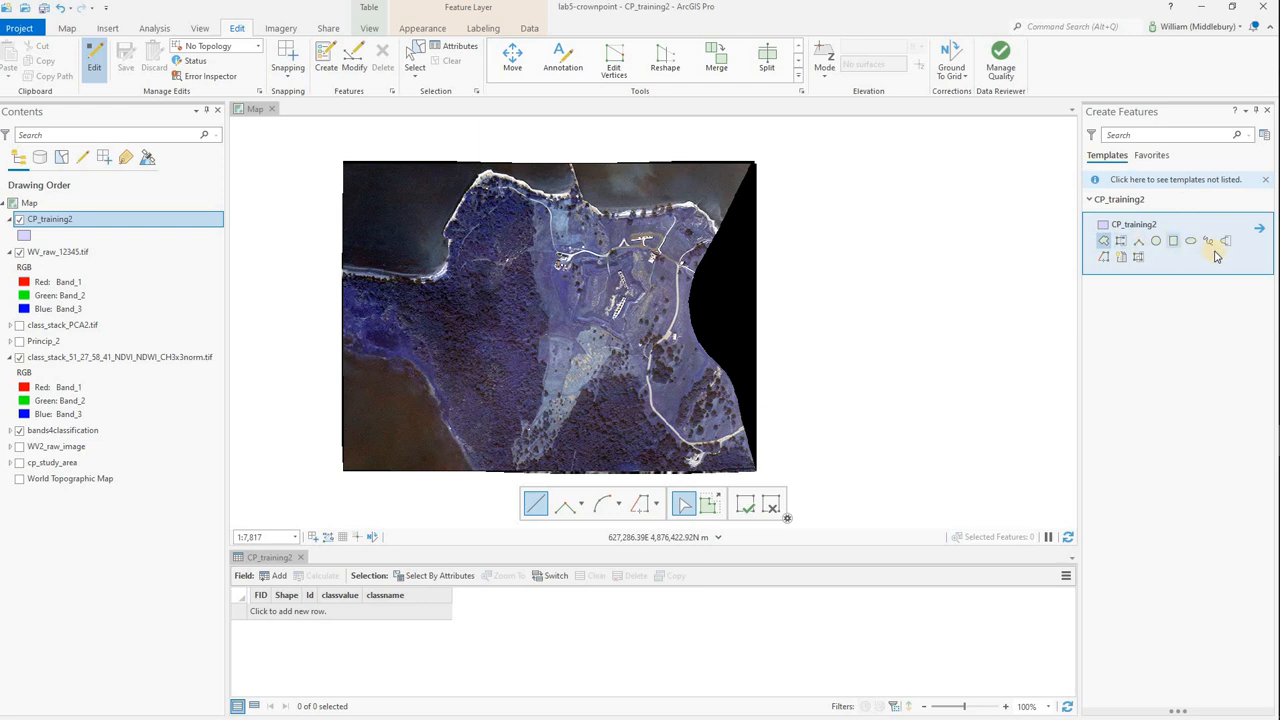
pyautogui.click(1105, 243)
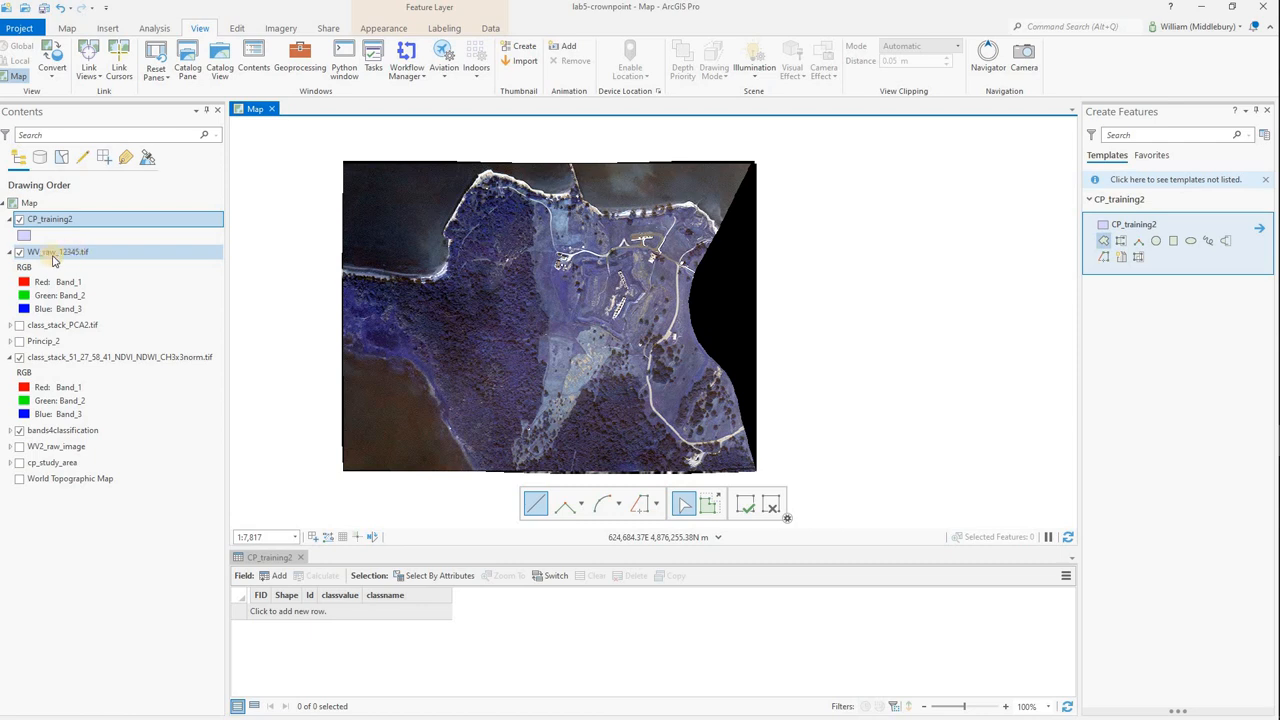
# Examine the individual band rasters inside the WV2_raw_image group and collapse the group again.
pyautogui.click(11, 447)
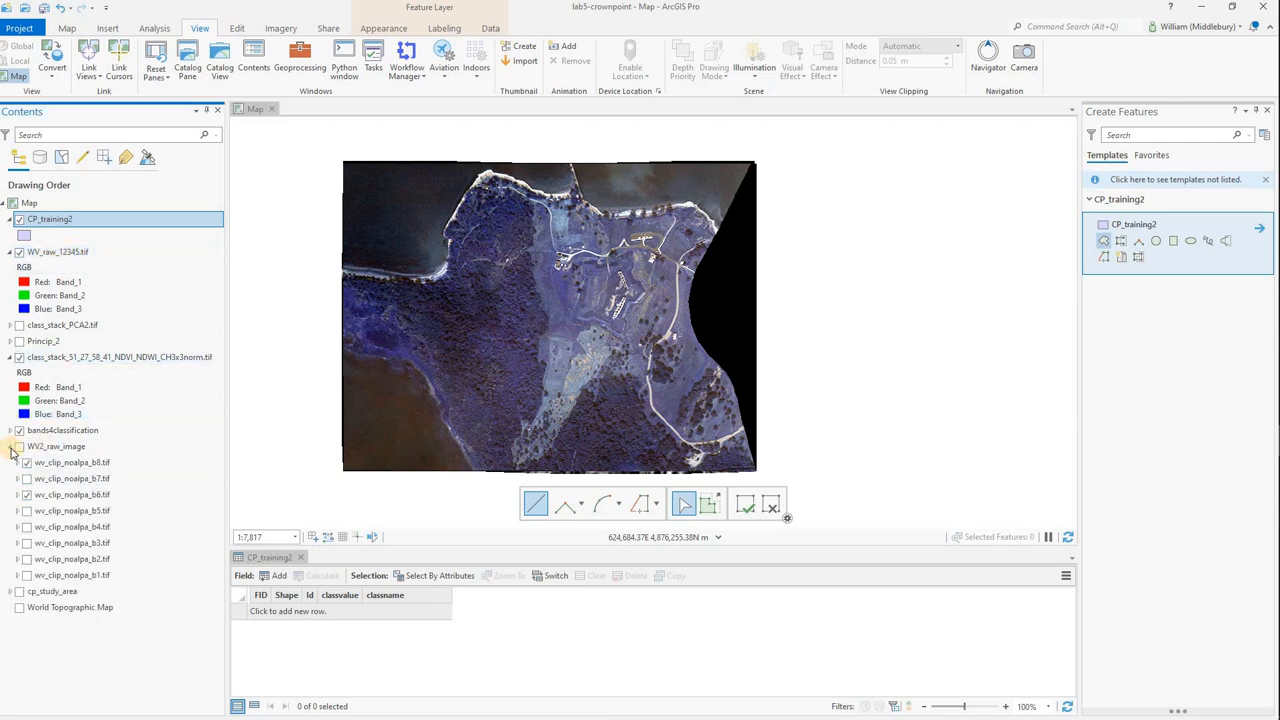
pyautogui.click(98, 575)
pyautogui.keyDown('ctrl'); pyautogui.click(95, 560); pyautogui.keyUp('ctrl')
pyautogui.click(95, 530)
pyautogui.click(92, 512)
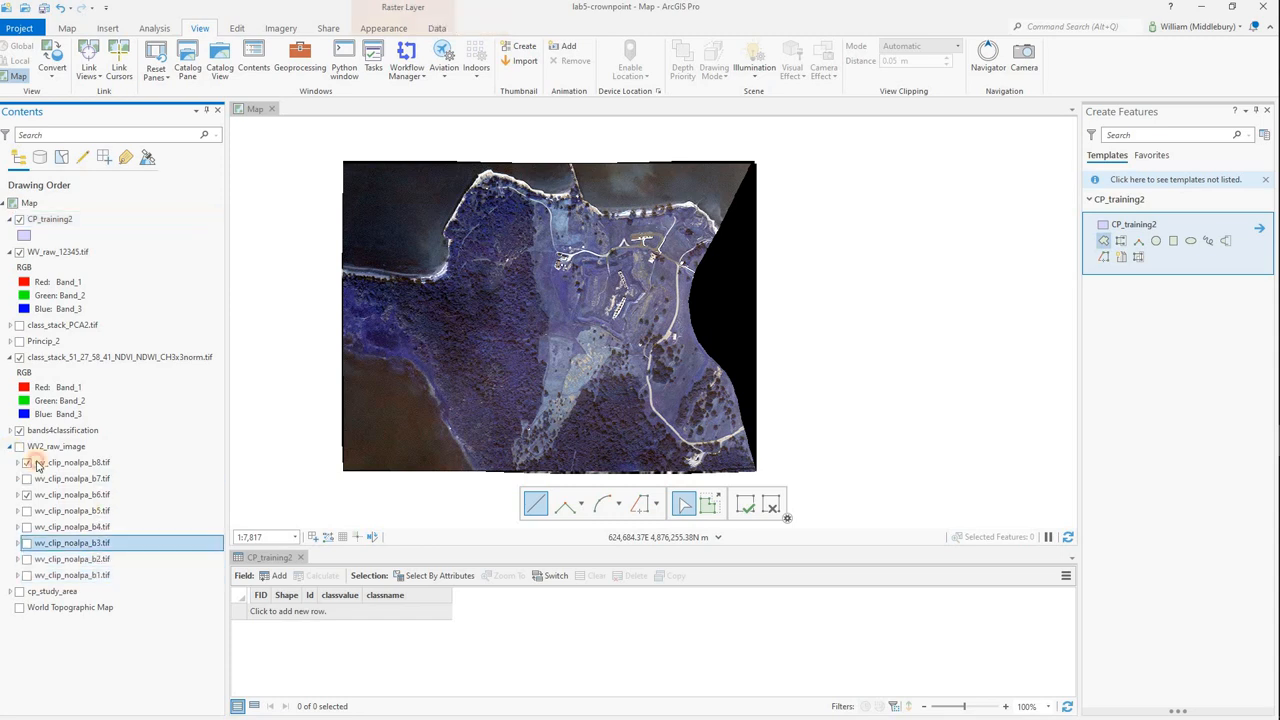
pyautogui.click(10, 447)
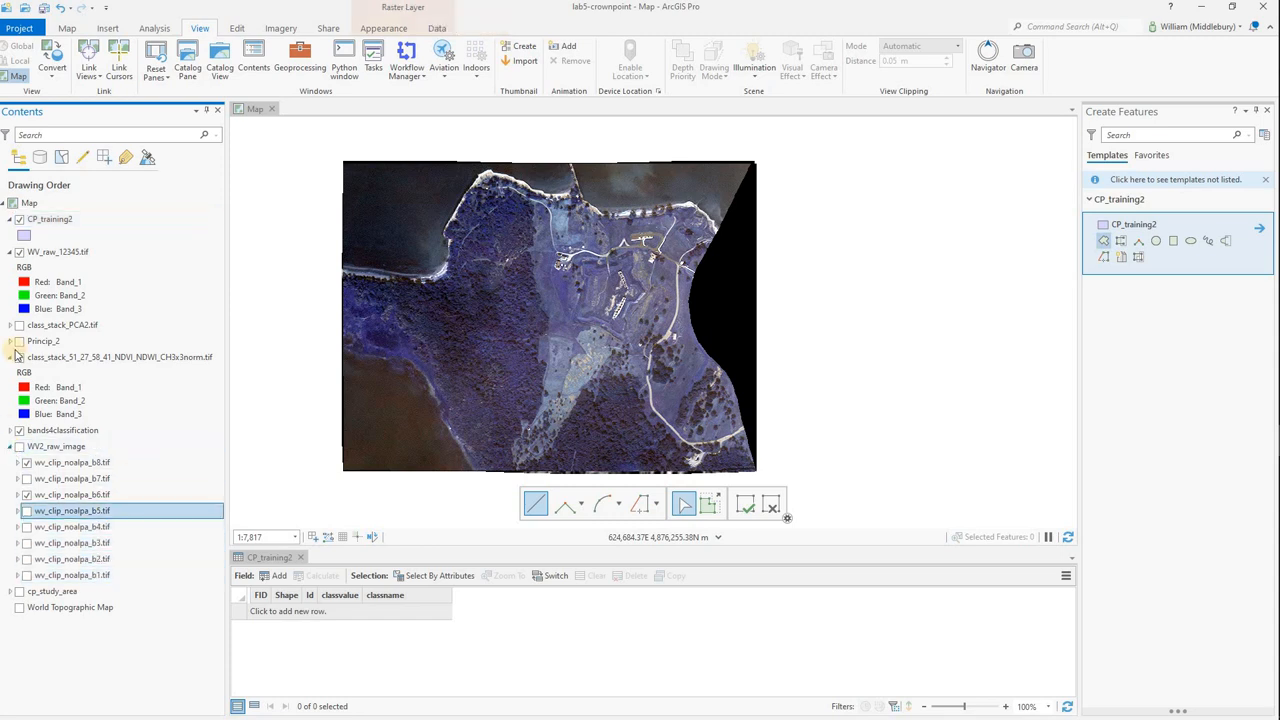
# Change the RGB symbology of WV_raw_12345.tif to Band_5 for red, Band_3 for green and Band_2 for blue.
pyautogui.click(48, 256)
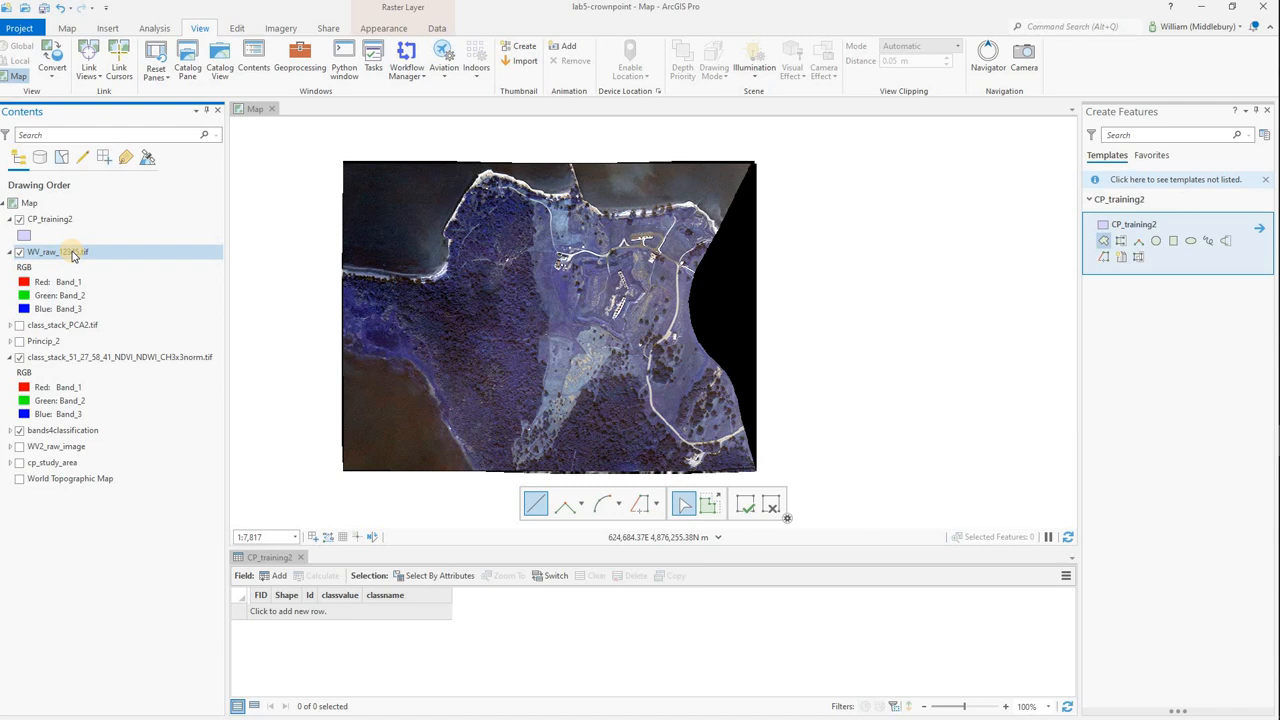
pyautogui.rightClick(73, 255)
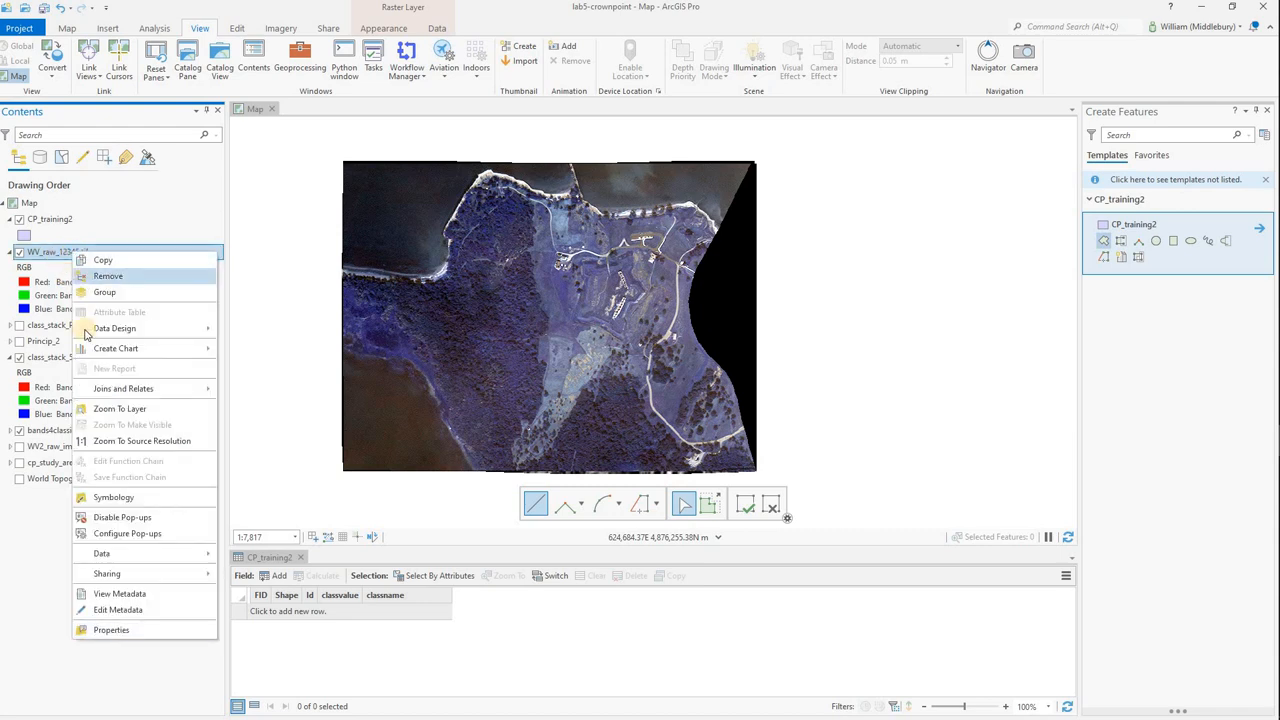
pyautogui.click(112, 497)
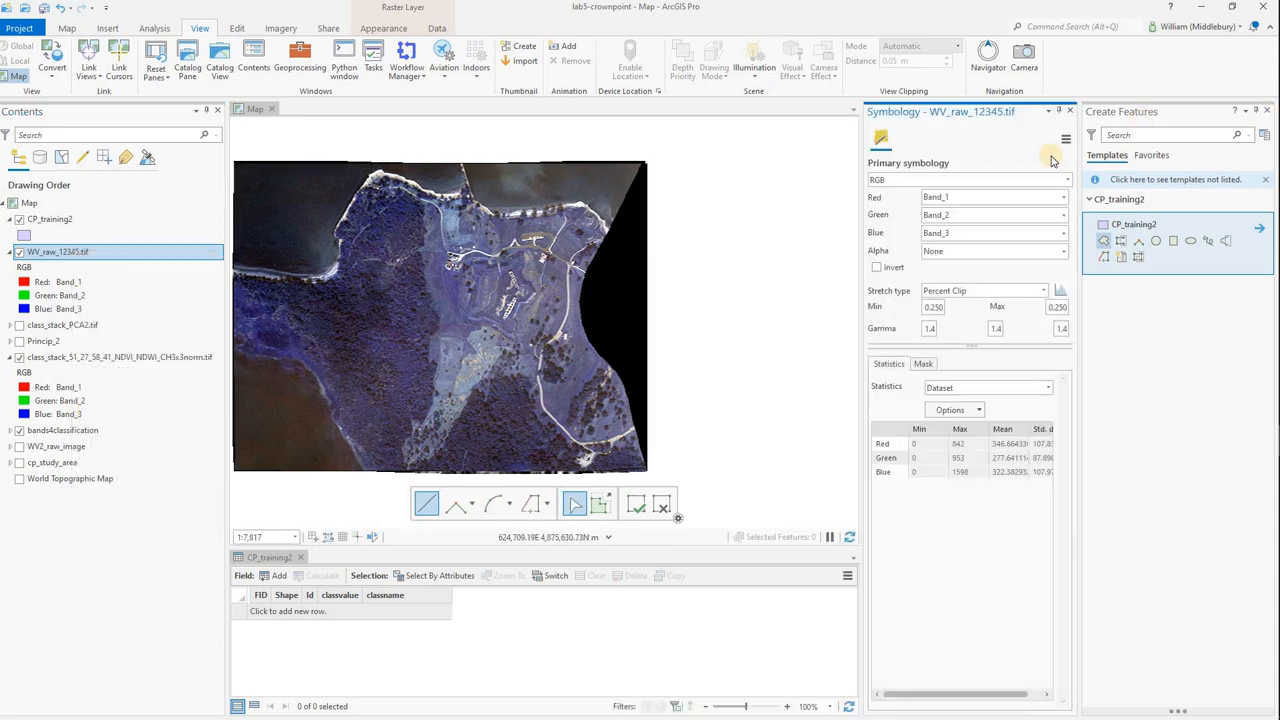
pyautogui.click(1001, 200)
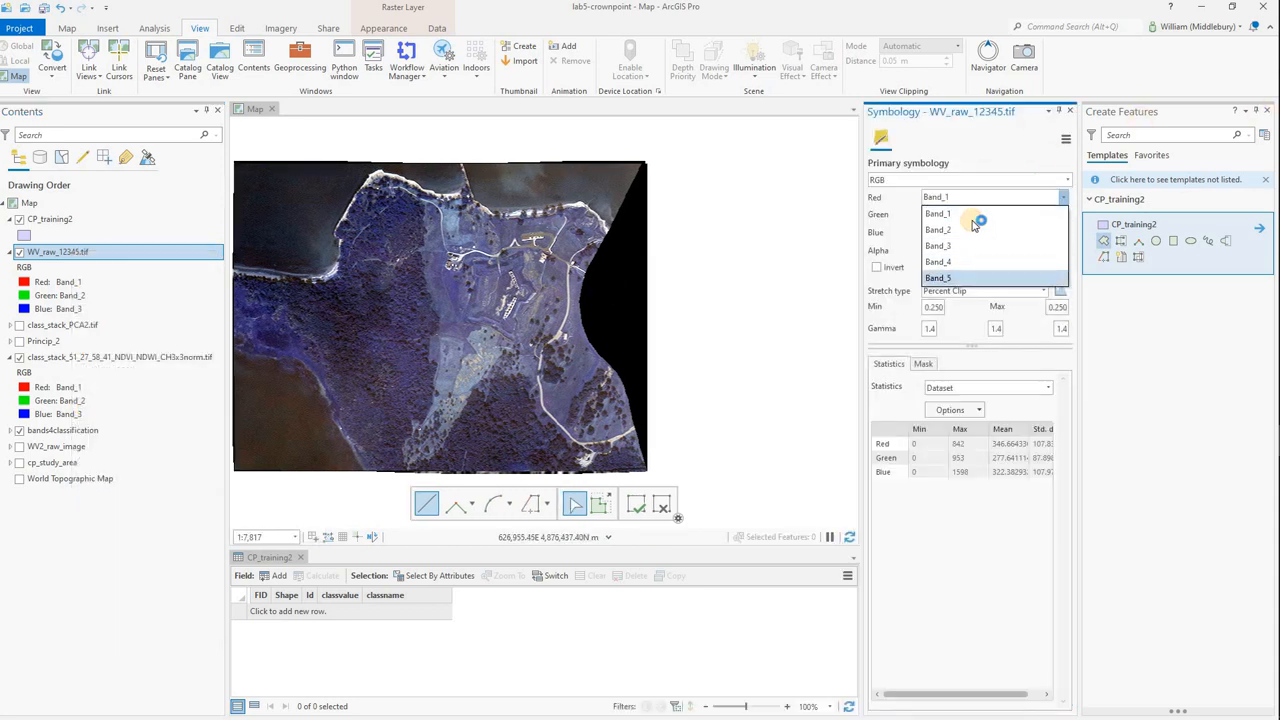
pyautogui.click(973, 220)
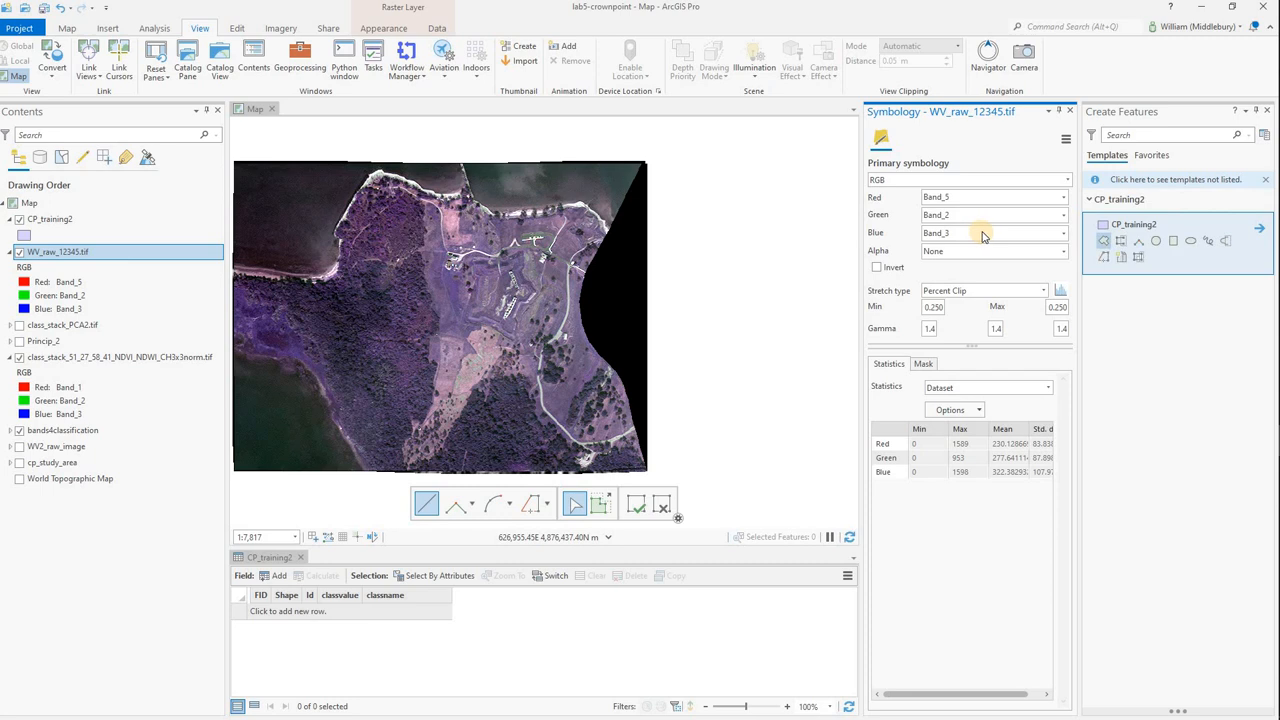
pyautogui.click(983, 235)
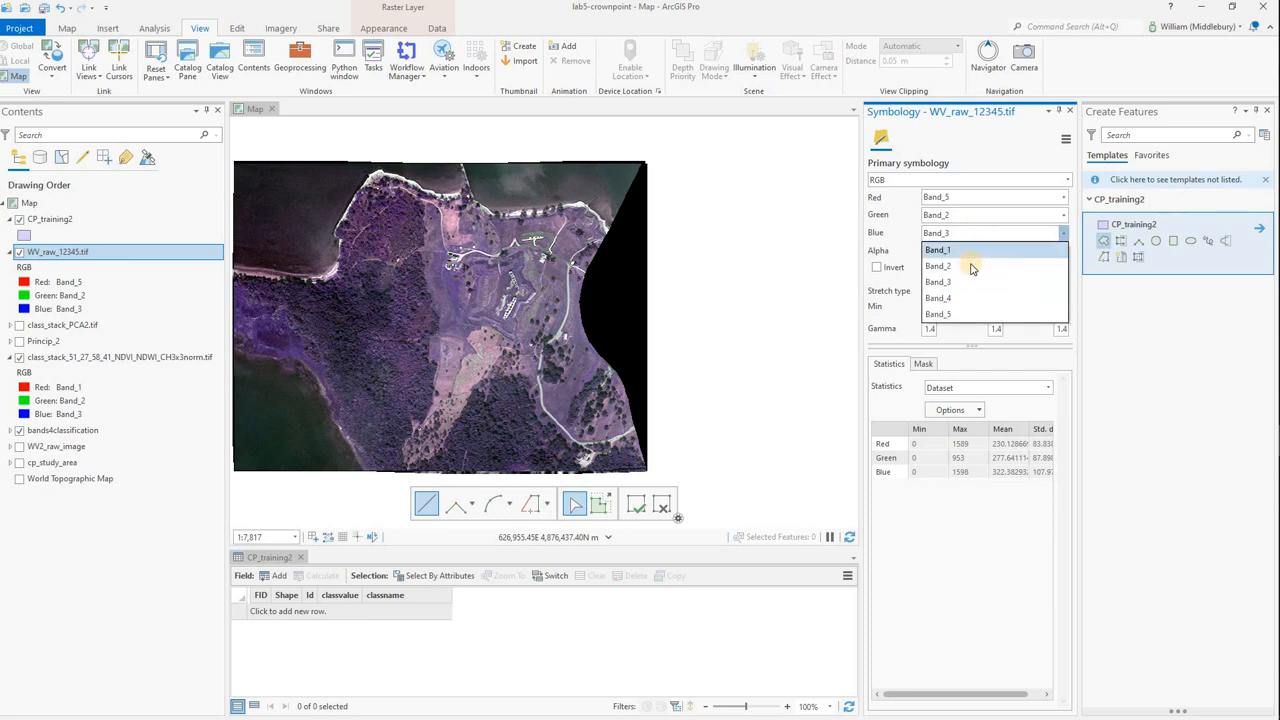
pyautogui.click(970, 265)
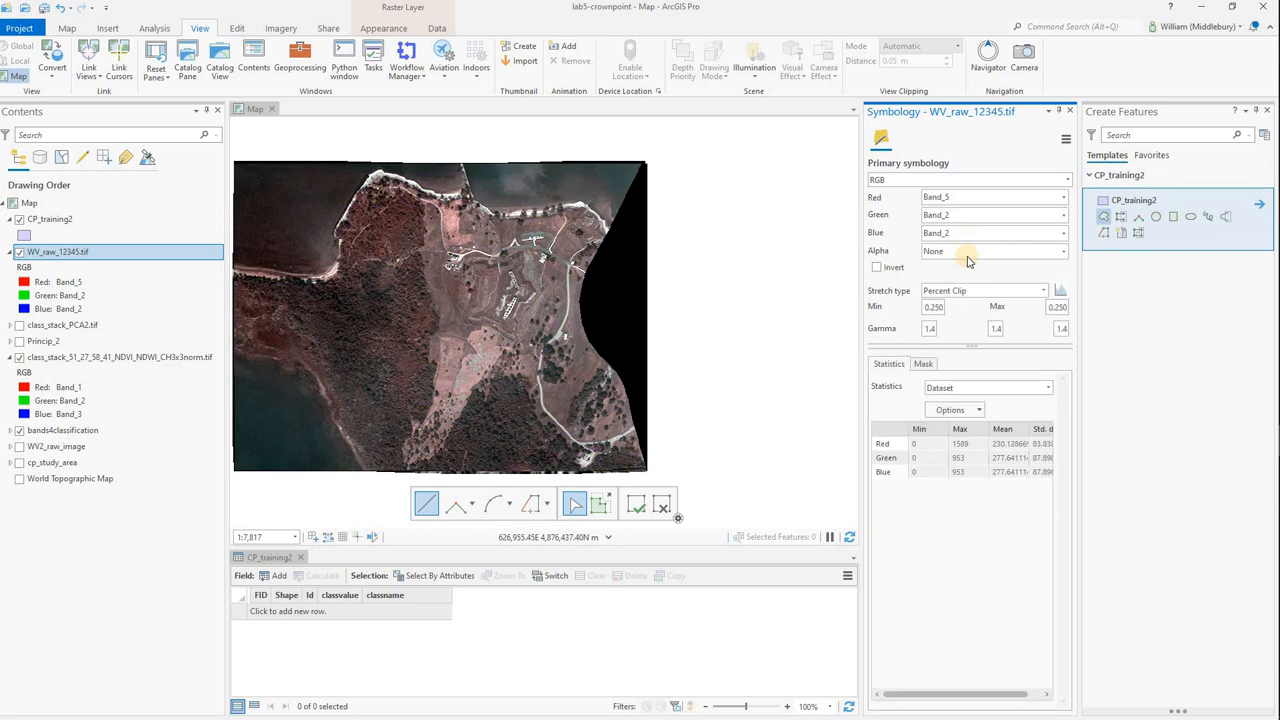
pyautogui.click(967, 215)
pyautogui.click(967, 265)
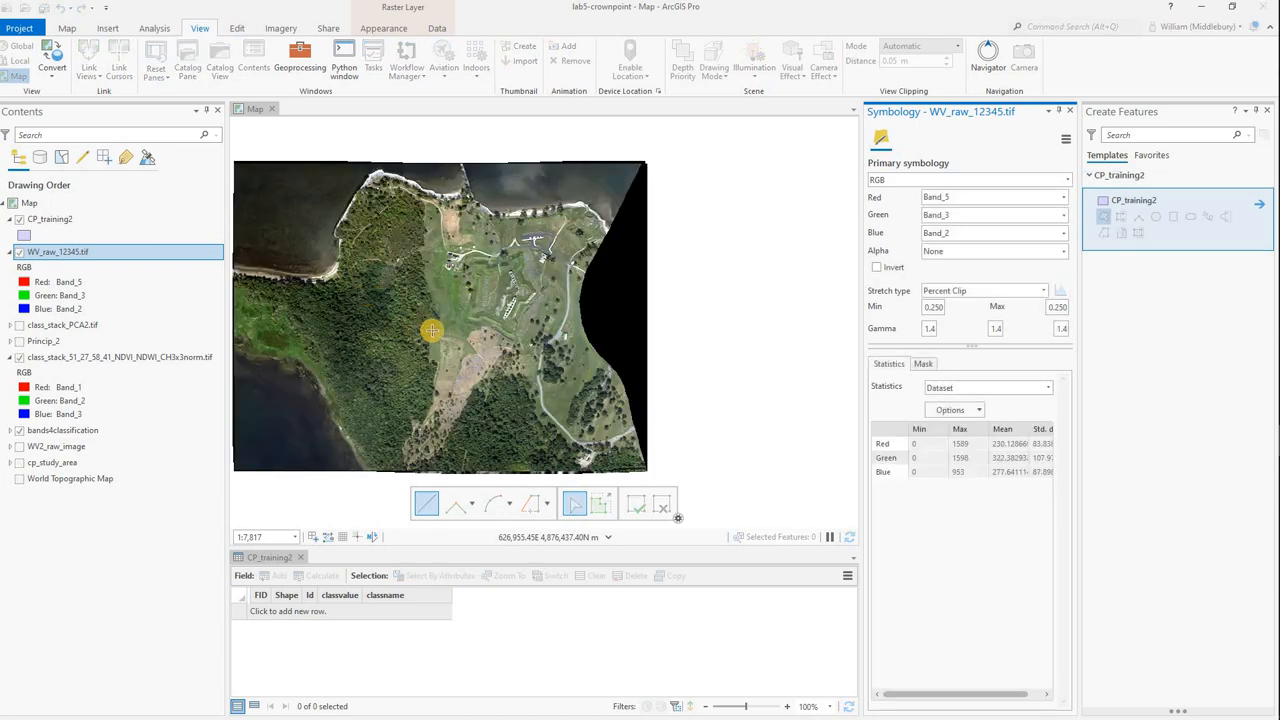
pyautogui.click(1069, 112)
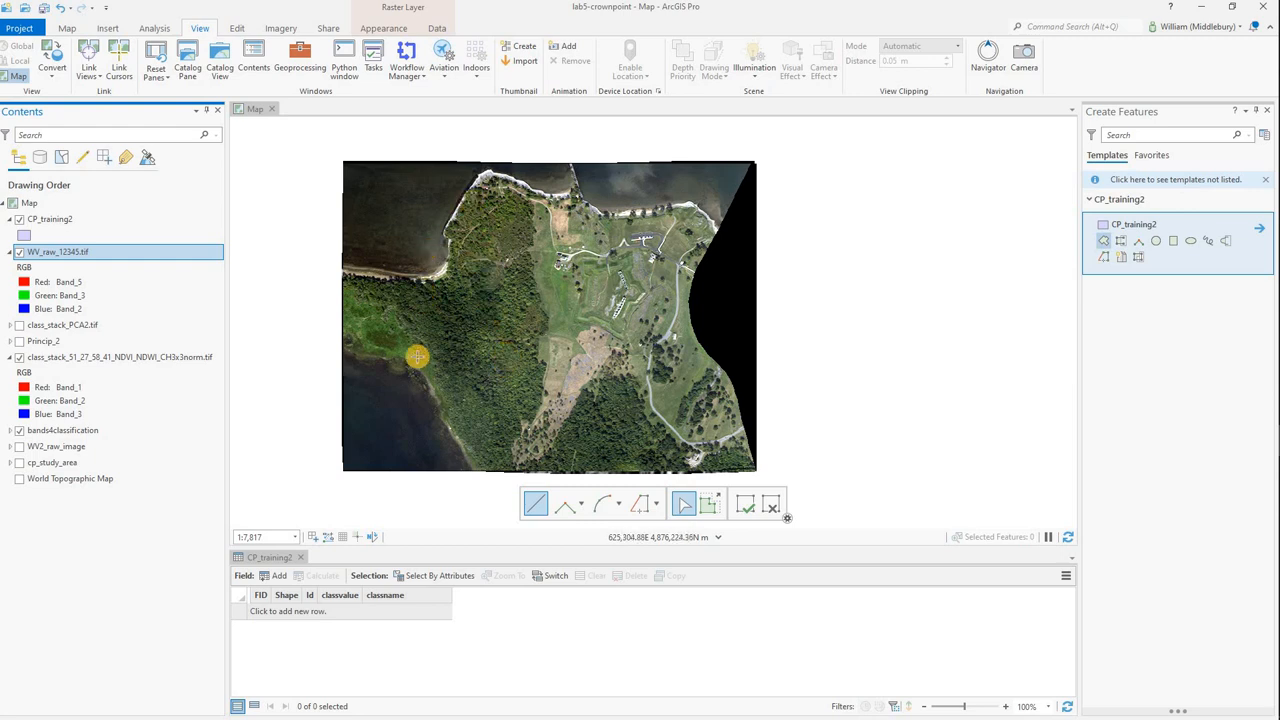
# Digitize a large CP_training2 training polygon over the open water in the northwest bay, keeping inside the shoreline.
pyautogui.scroll(3, 420, 243)
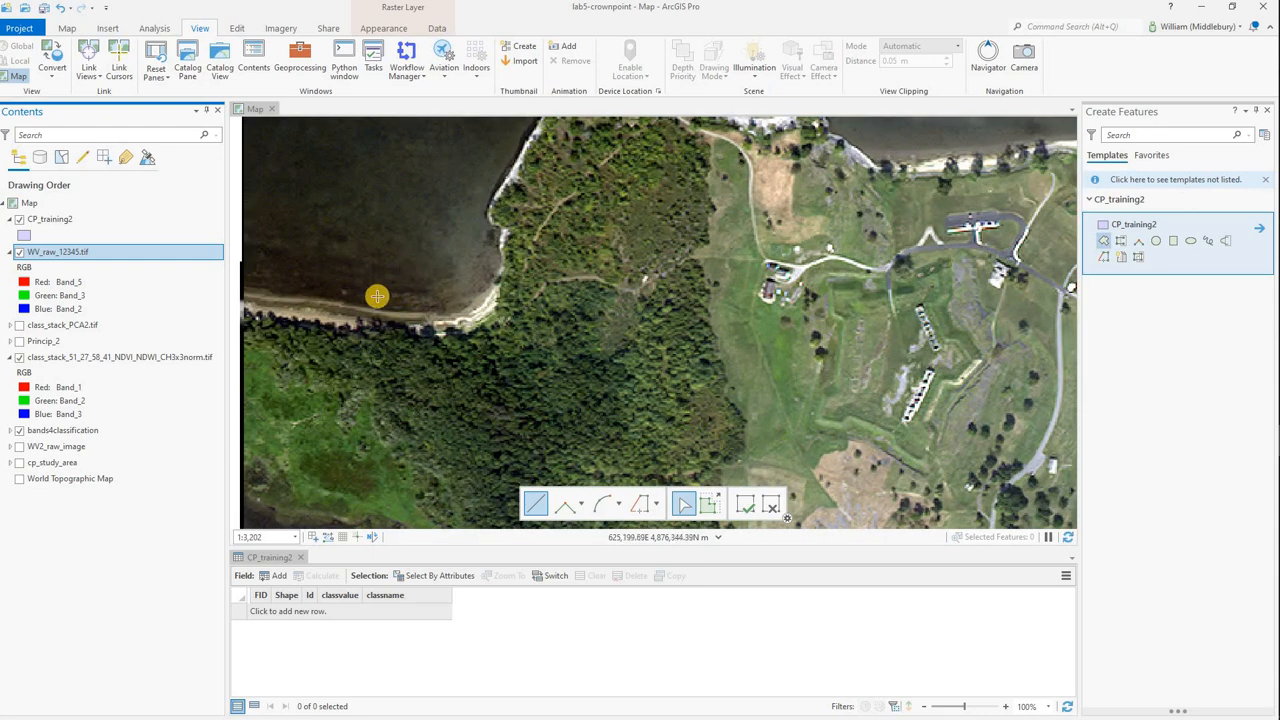
pyautogui.click(377, 296)
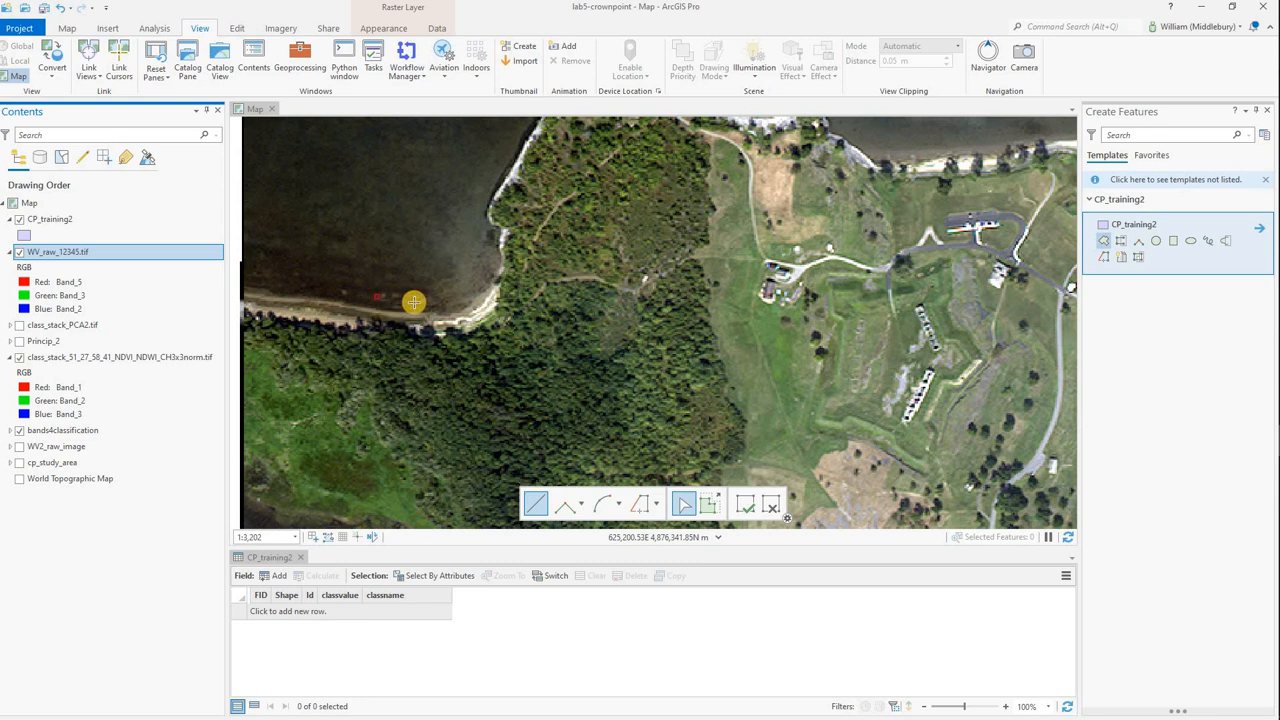
pyautogui.click(463, 287)
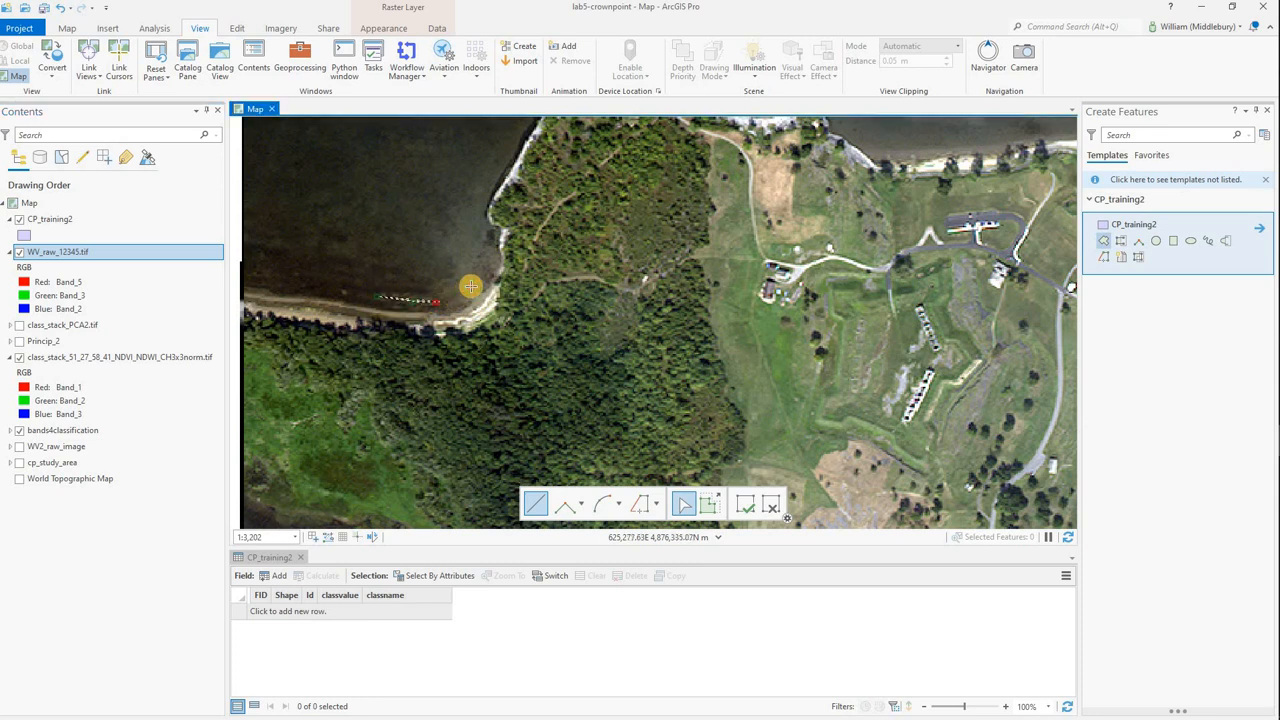
pyautogui.click(474, 269)
pyautogui.click(474, 228)
pyautogui.click(476, 207)
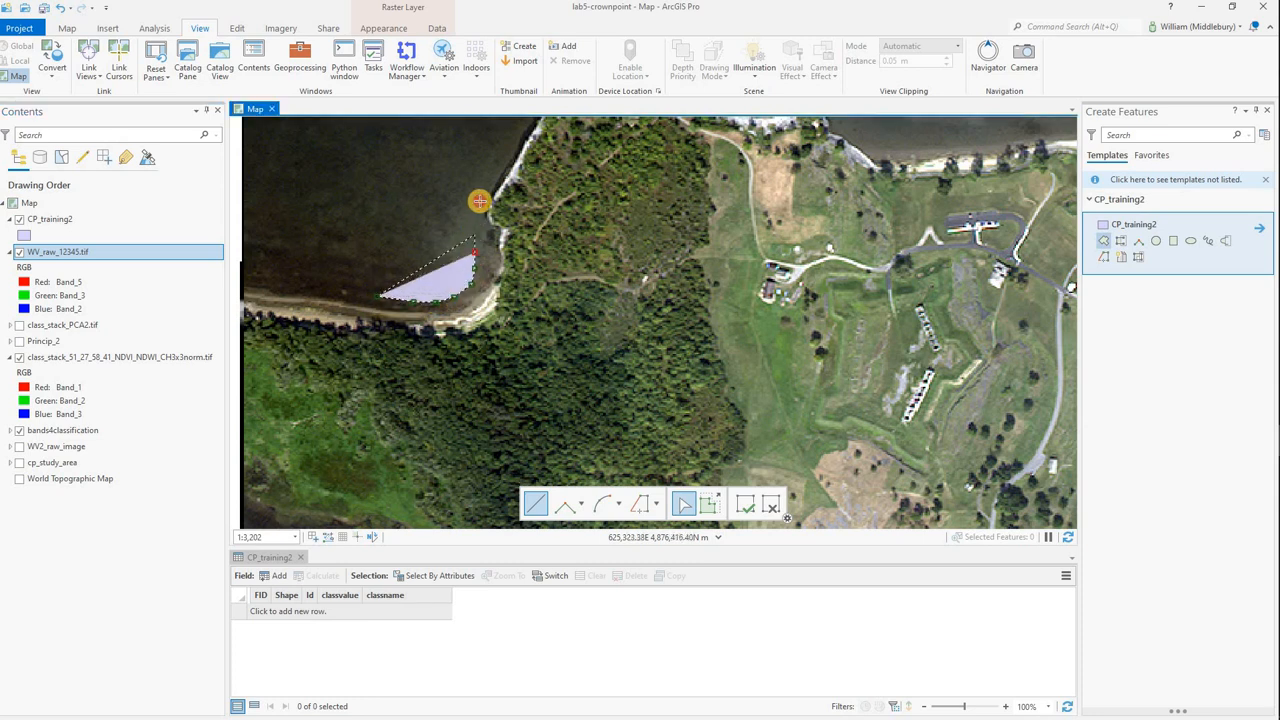
pyautogui.click(483, 190)
pyautogui.click(494, 172)
pyautogui.click(485, 152)
pyautogui.click(429, 151)
pyautogui.click(376, 172)
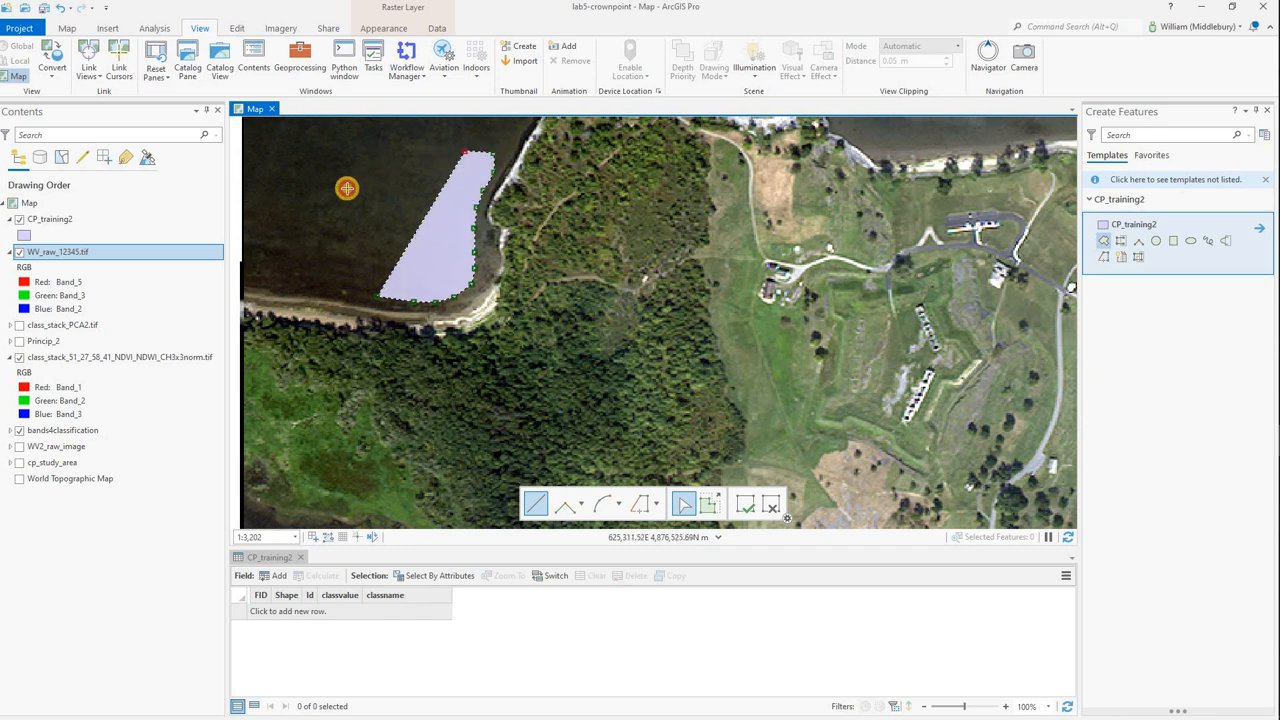
pyautogui.click(340, 194)
pyautogui.click(322, 230)
pyautogui.click(322, 260)
pyautogui.click(335, 282)
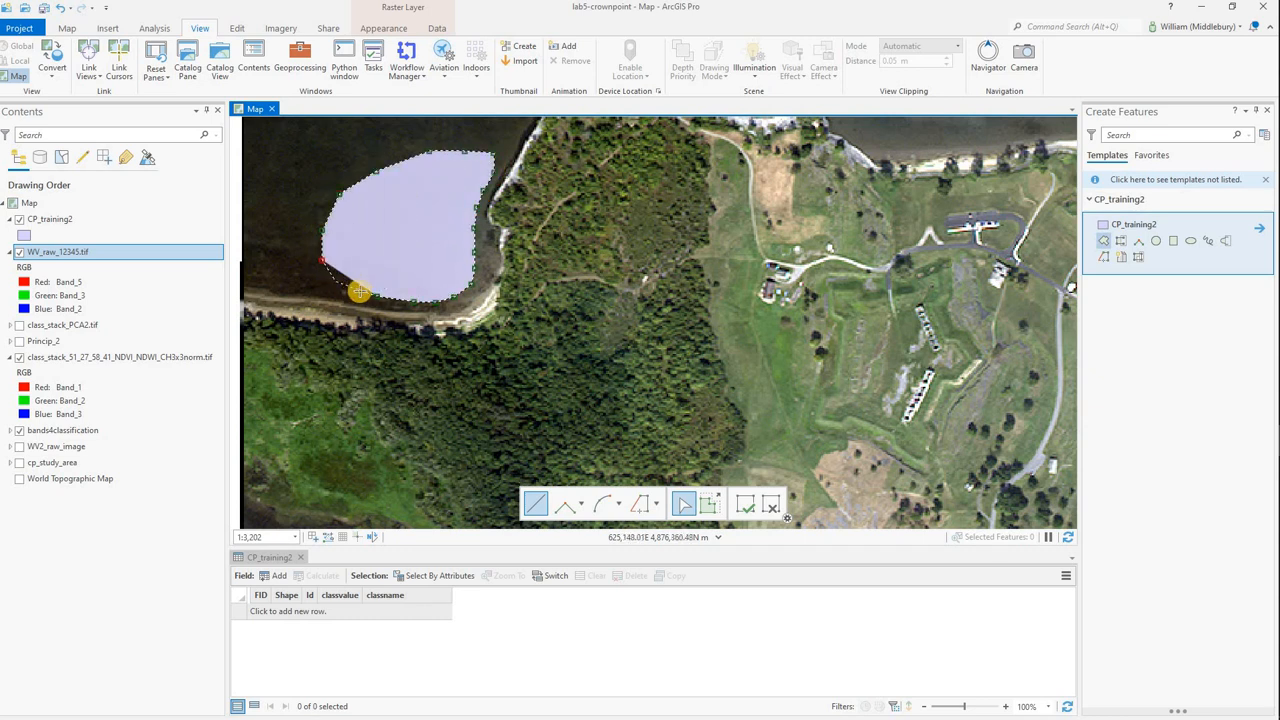
pyautogui.click(362, 291)
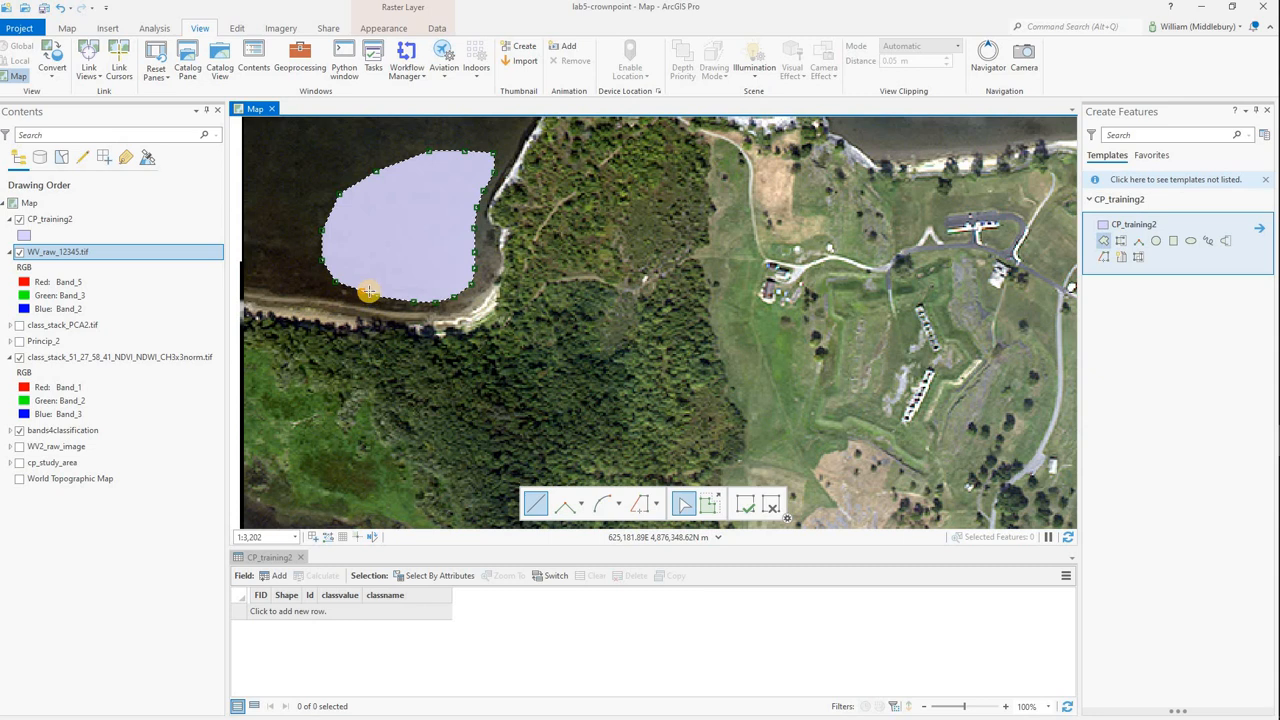
pyautogui.doubleClick(368, 291)
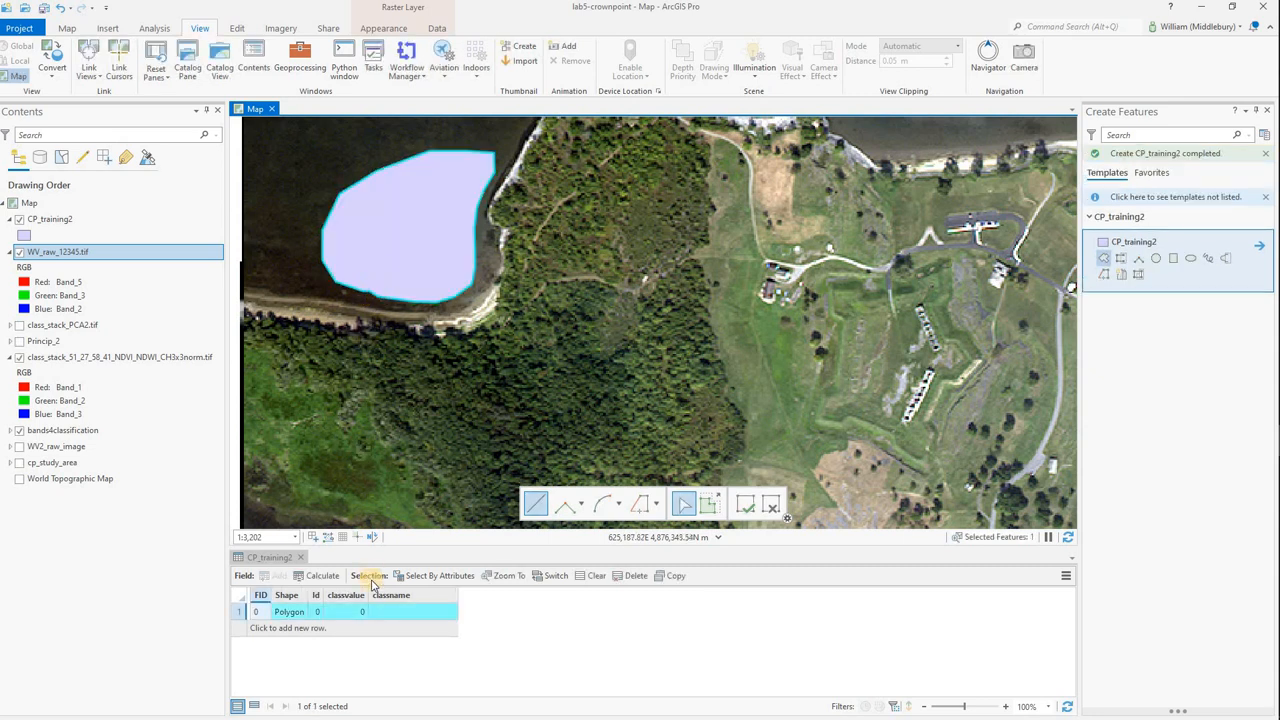
# Set classvalue to 1 and classname to water for the northwest bay polygon in the CP_training2 attribute table.
pyautogui.click(356, 616)
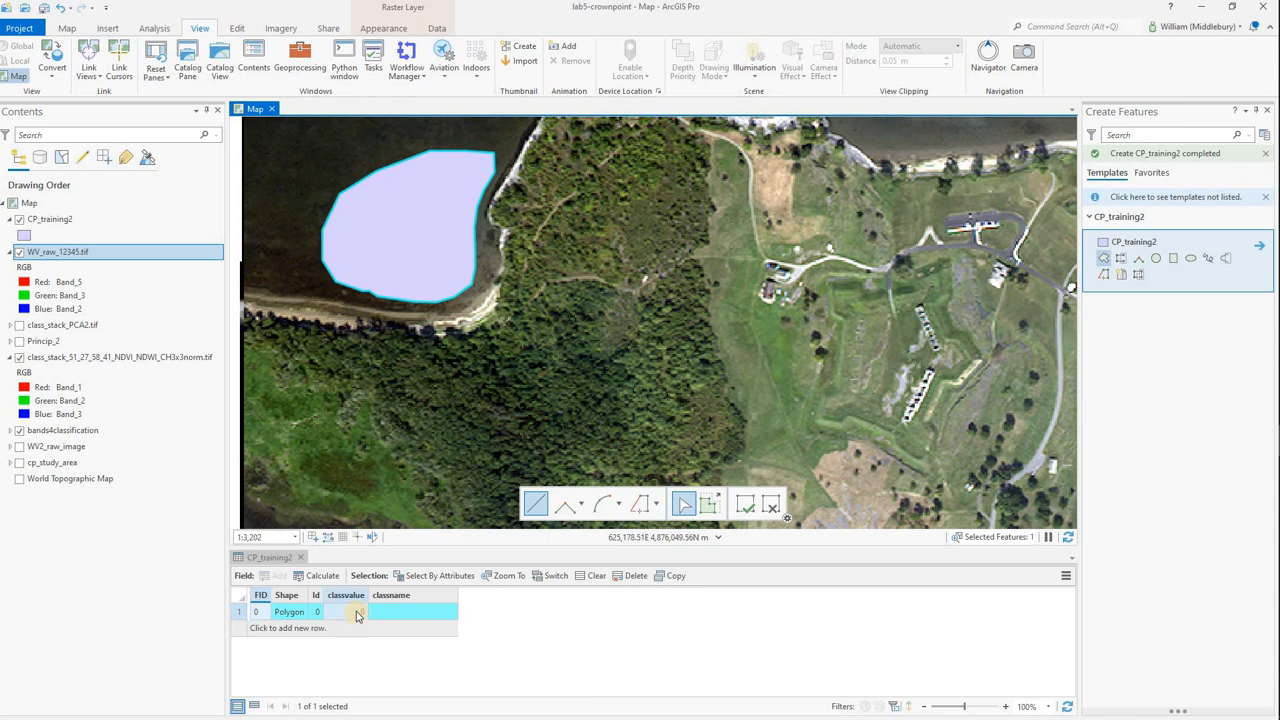
pyautogui.write('1')
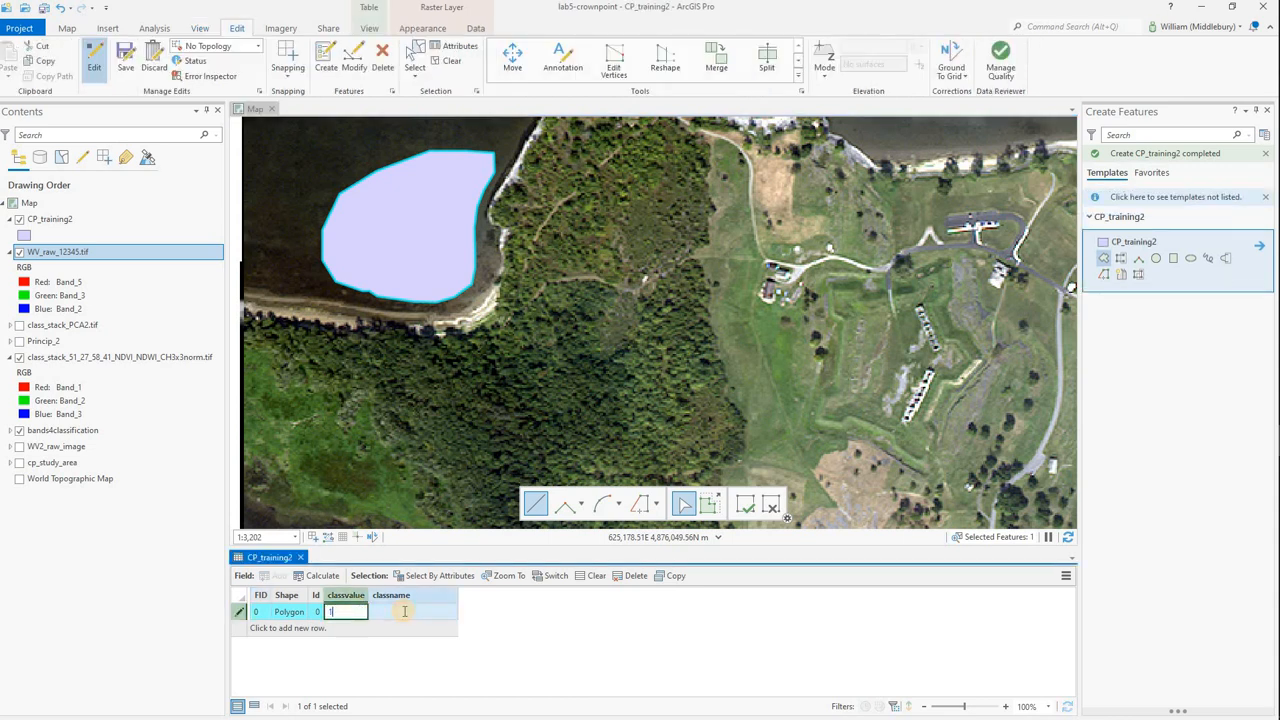
pyautogui.click(404, 611)
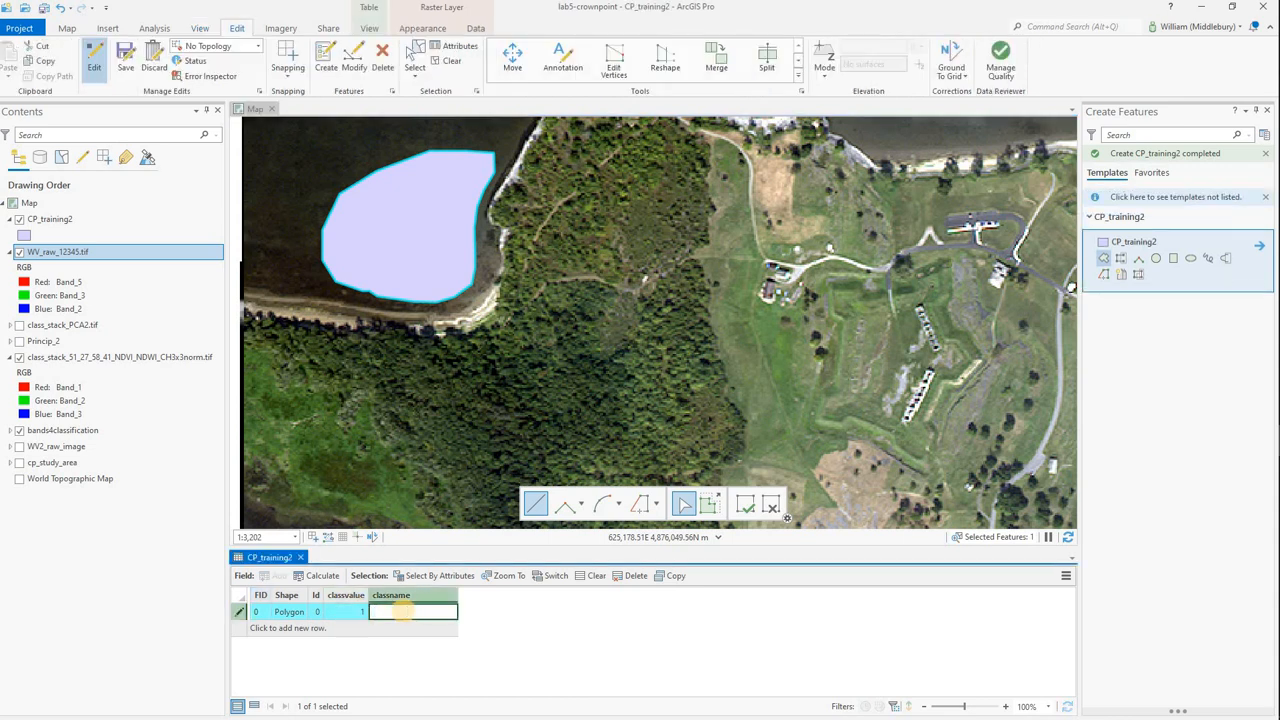
pyautogui.write('water')
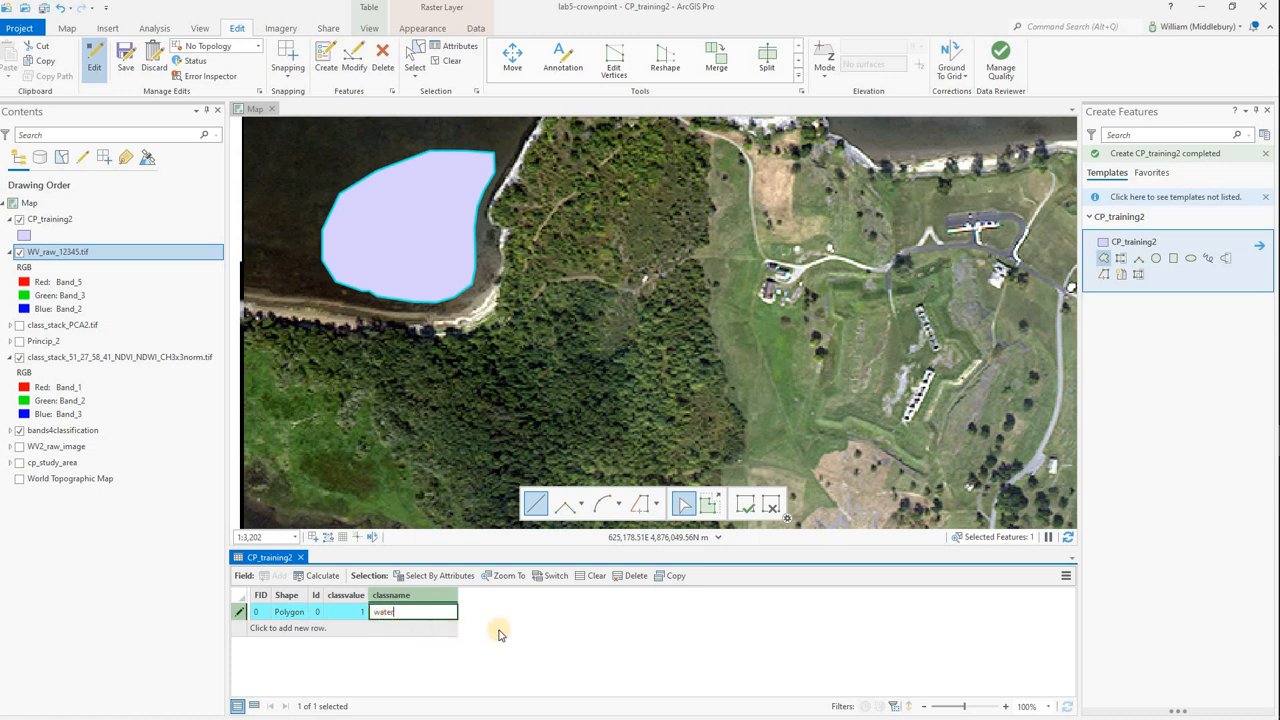
pyautogui.click(375, 612)
pyautogui.moveTo(375, 612); pyautogui.dragTo(398, 612)
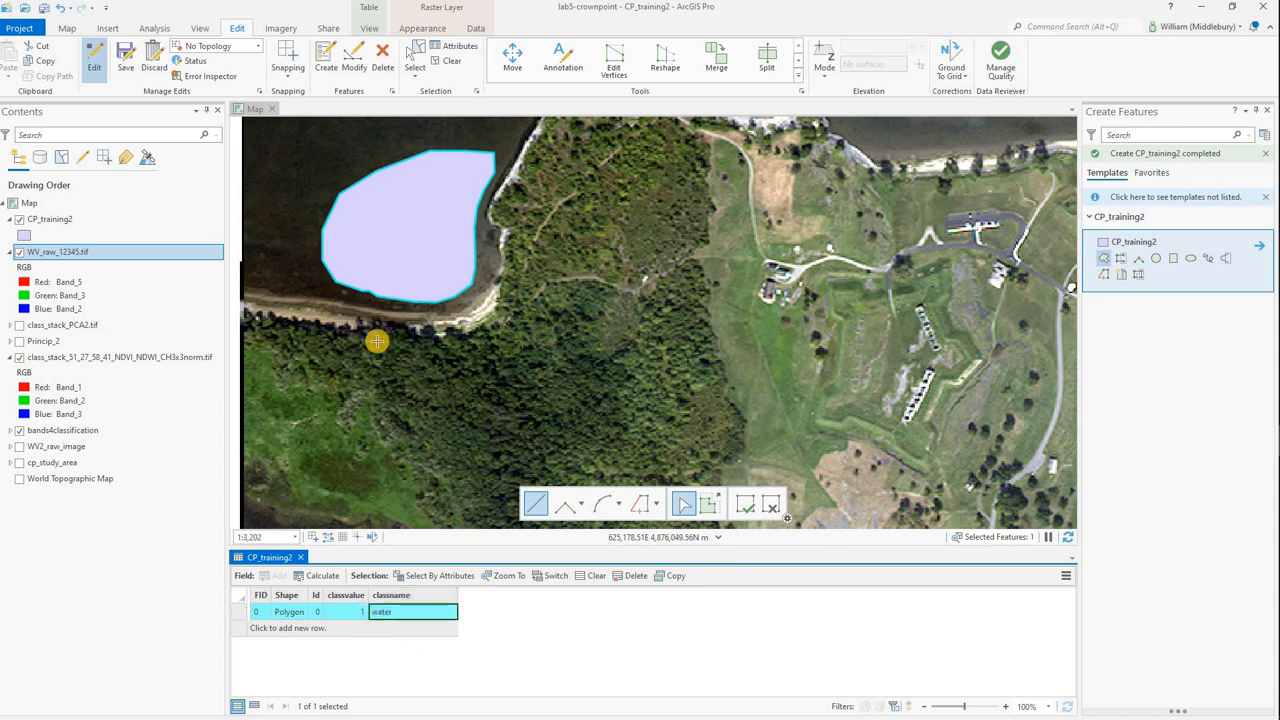
# Digitize a second, smaller CP_training2 training polygon over the open water in the southwest corner of the image.
pyautogui.scroll(-3, 389, 340)
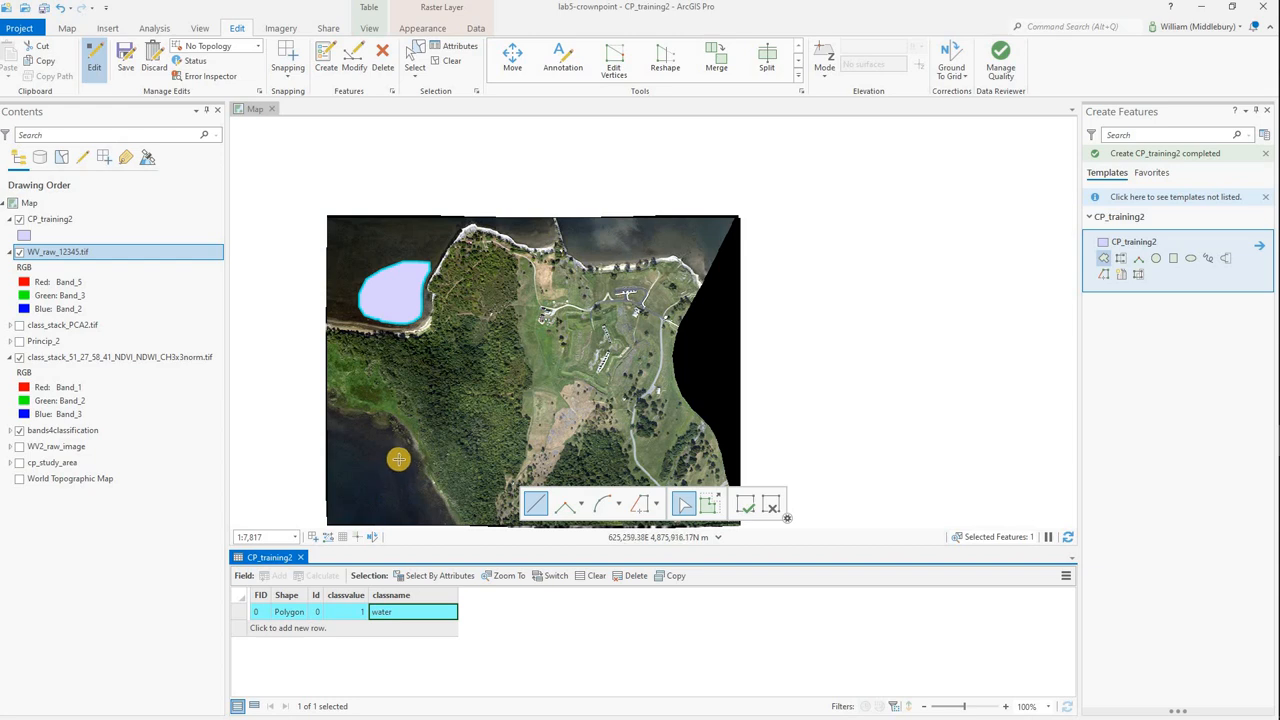
pyautogui.click(392, 443)
pyautogui.click(375, 436)
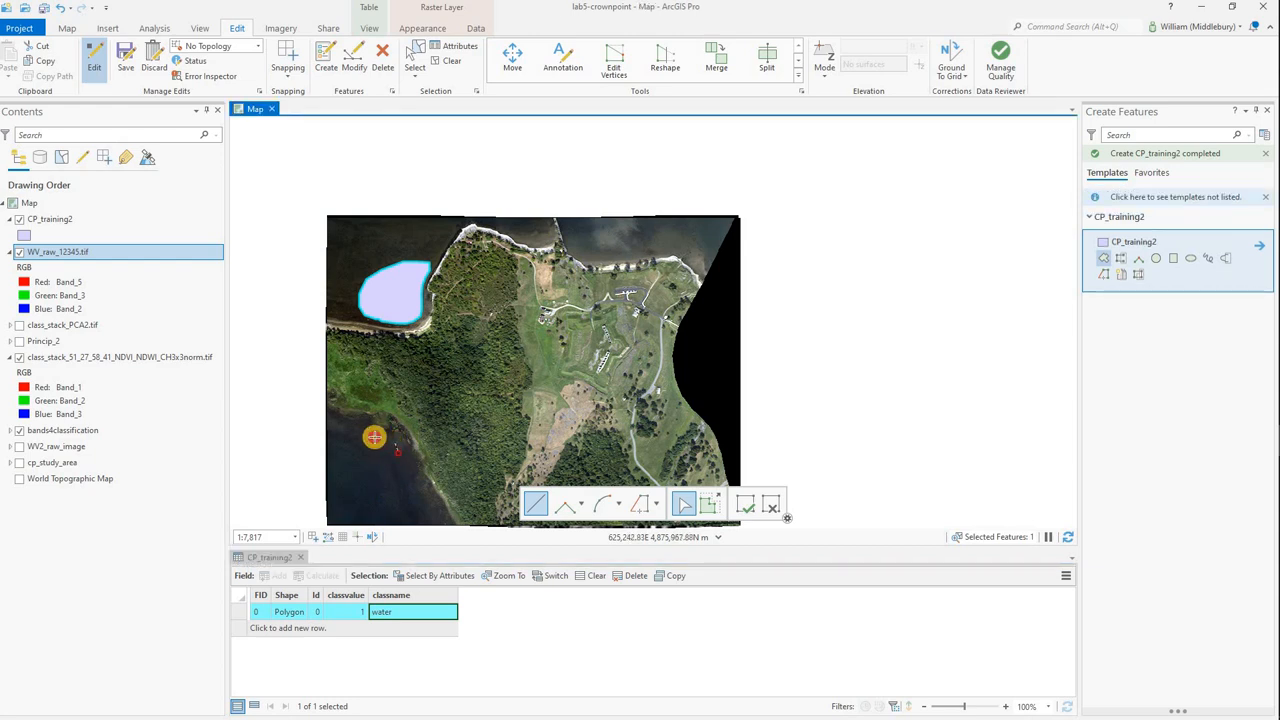
pyautogui.click(366, 449)
pyautogui.click(368, 463)
pyautogui.click(377, 476)
pyautogui.click(391, 476)
pyautogui.click(400, 467)
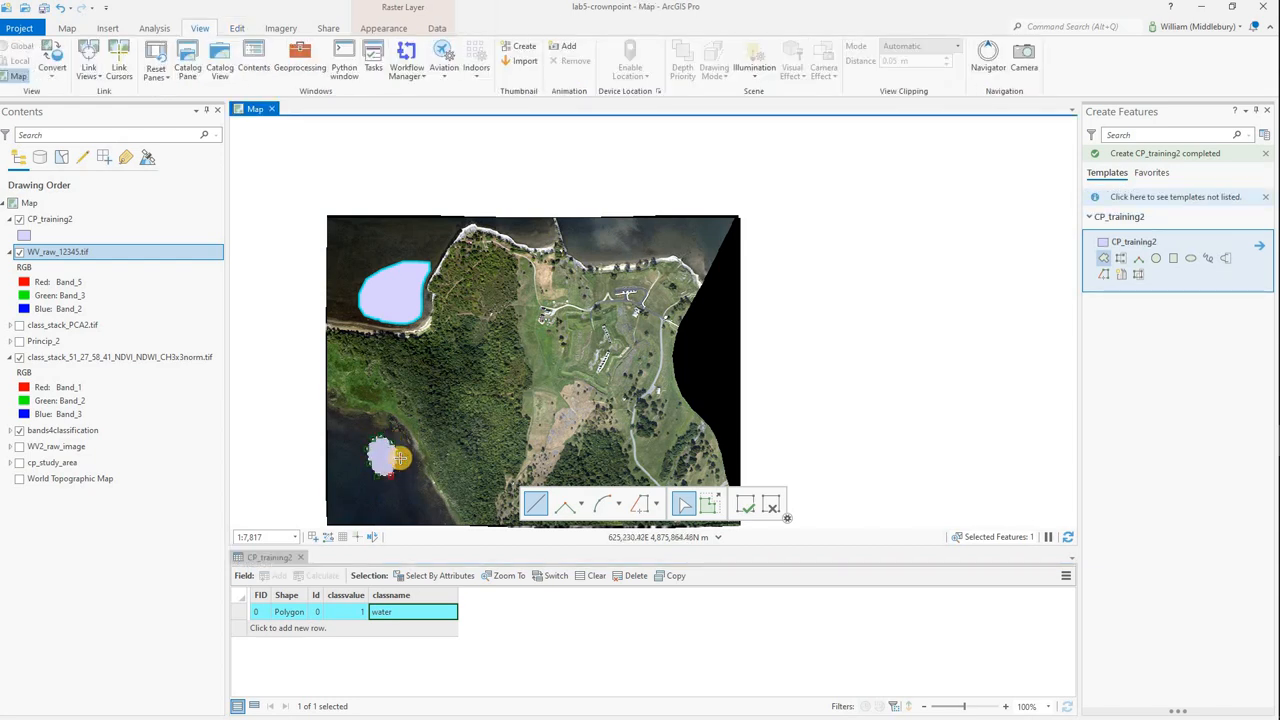
pyautogui.doubleClick(401, 459)
# Set classvalue to 1 and classname to water for the southwest water polygon, FID 1.
pyautogui.click(356, 632)
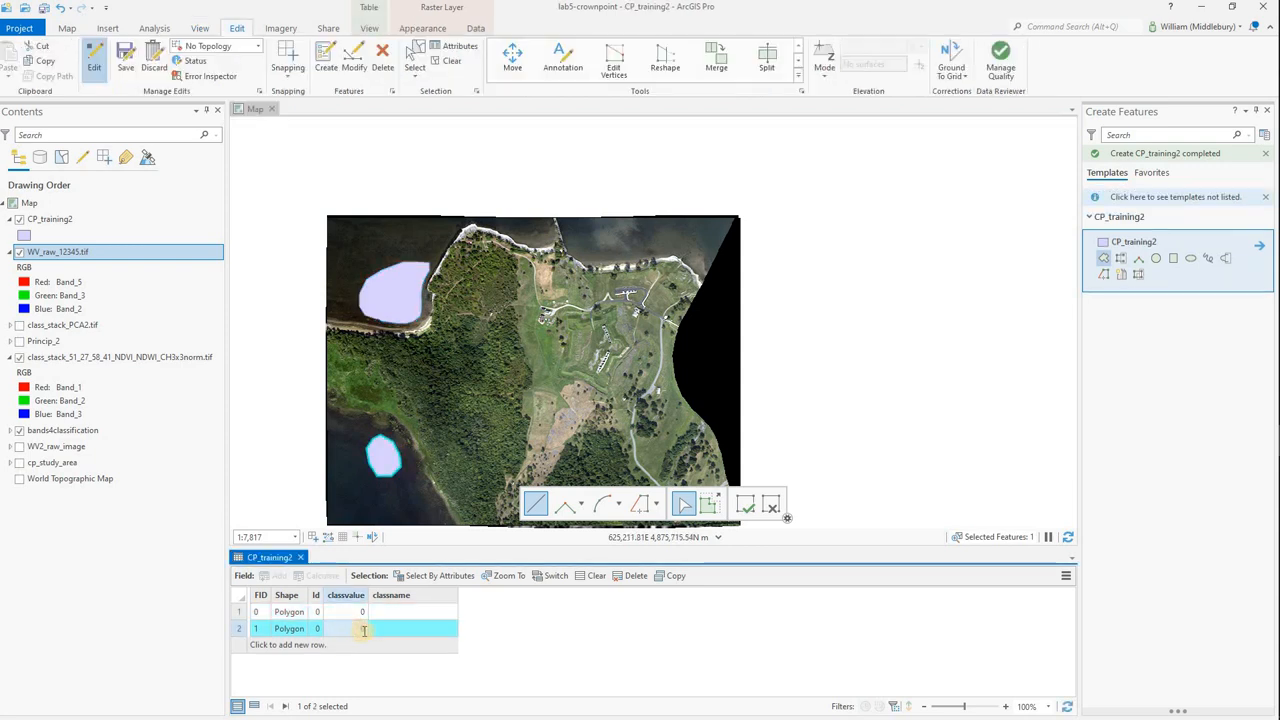
pyautogui.click(353, 630)
pyautogui.write('1')
pyautogui.press('Tab')
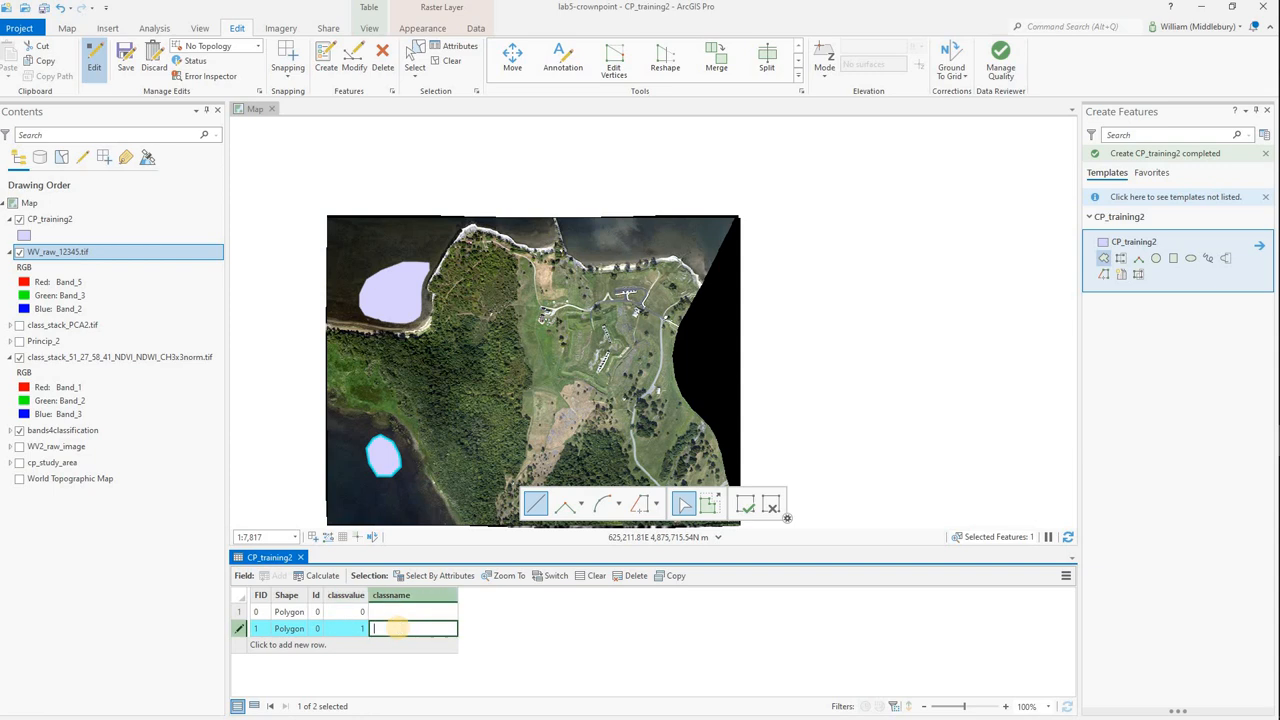
pyautogui.write('water')
# Re-enter classvalue 1 and classname water for the northwest bay polygon, FID 0.
pyautogui.click(351, 611)
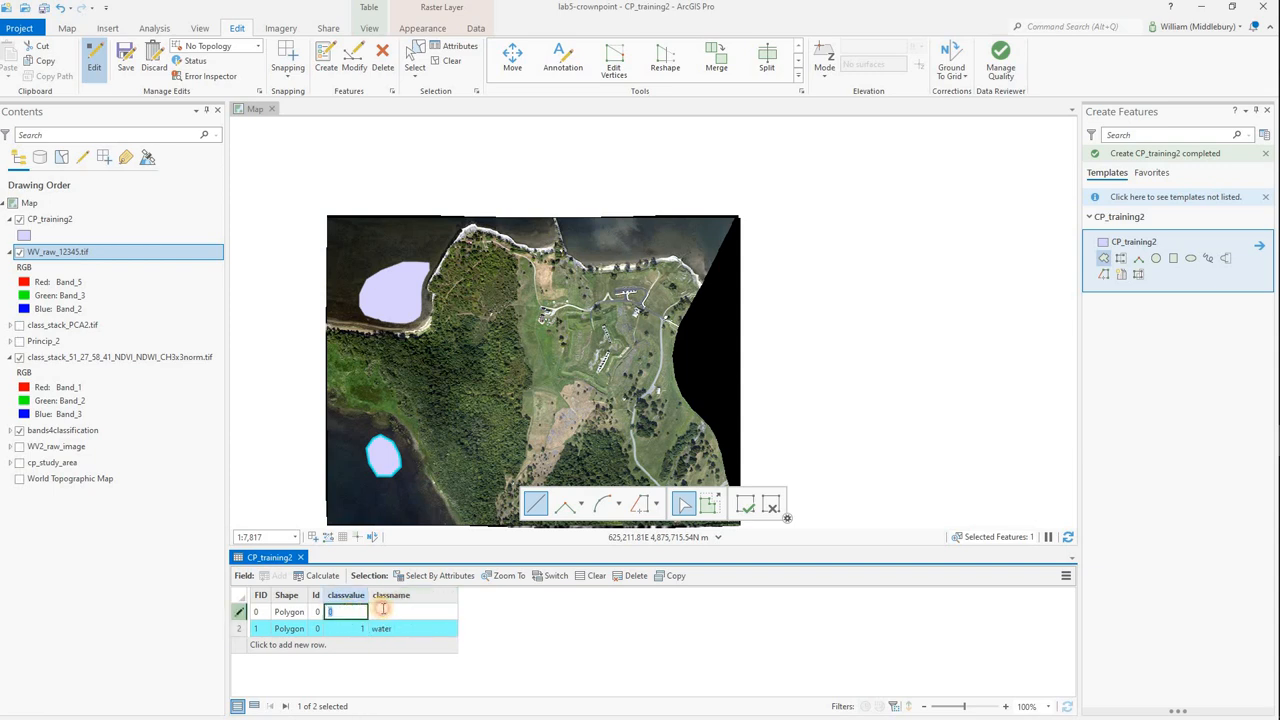
pyautogui.write('1')
pyautogui.press('Tab')
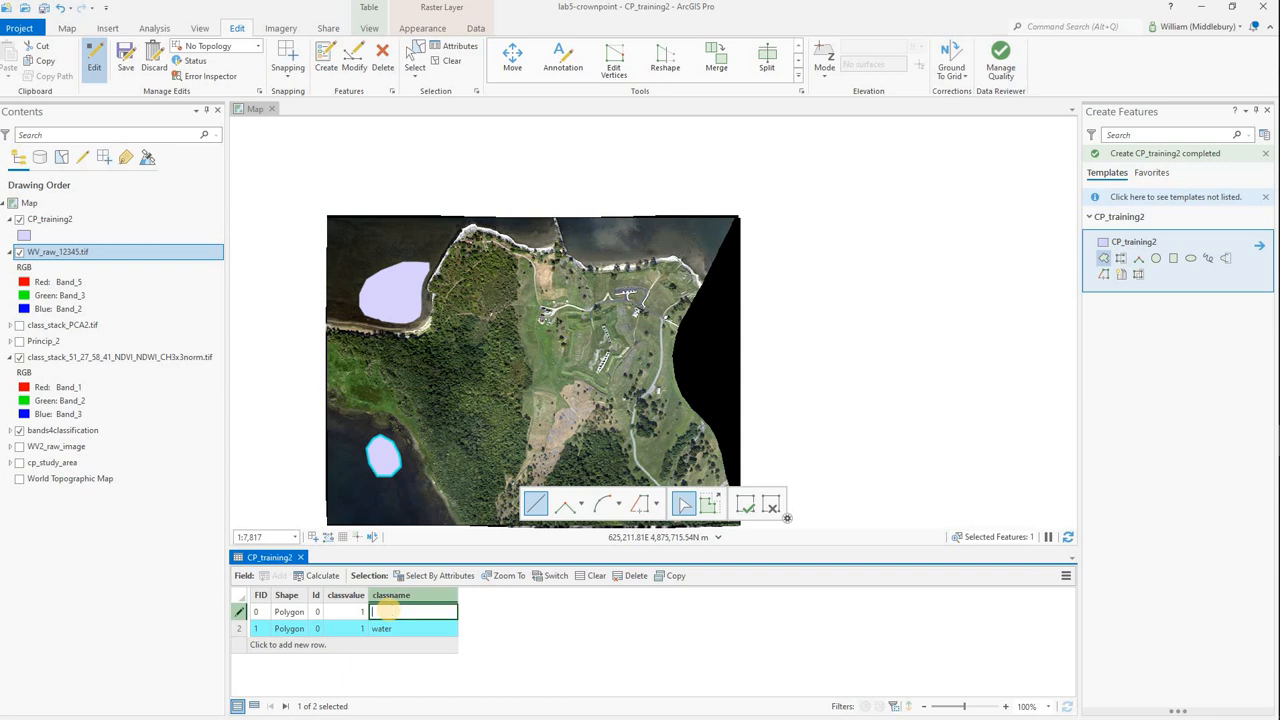
pyautogui.write('water')
pyautogui.click(386, 630)
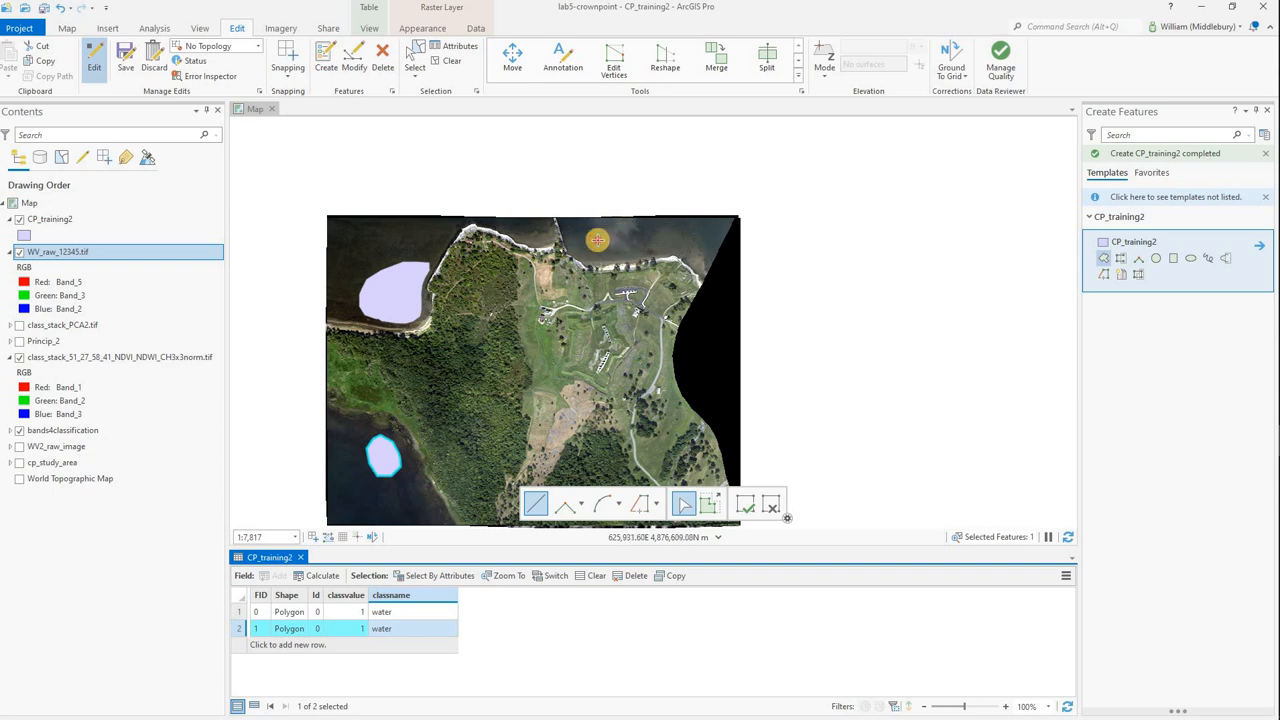
# Digitize an elongated CP_training2 training polygon over the water north of the shoreline, near the image's north edge.
pyautogui.click(594, 248)
pyautogui.click(611, 254)
pyautogui.click(629, 255)
pyautogui.click(642, 254)
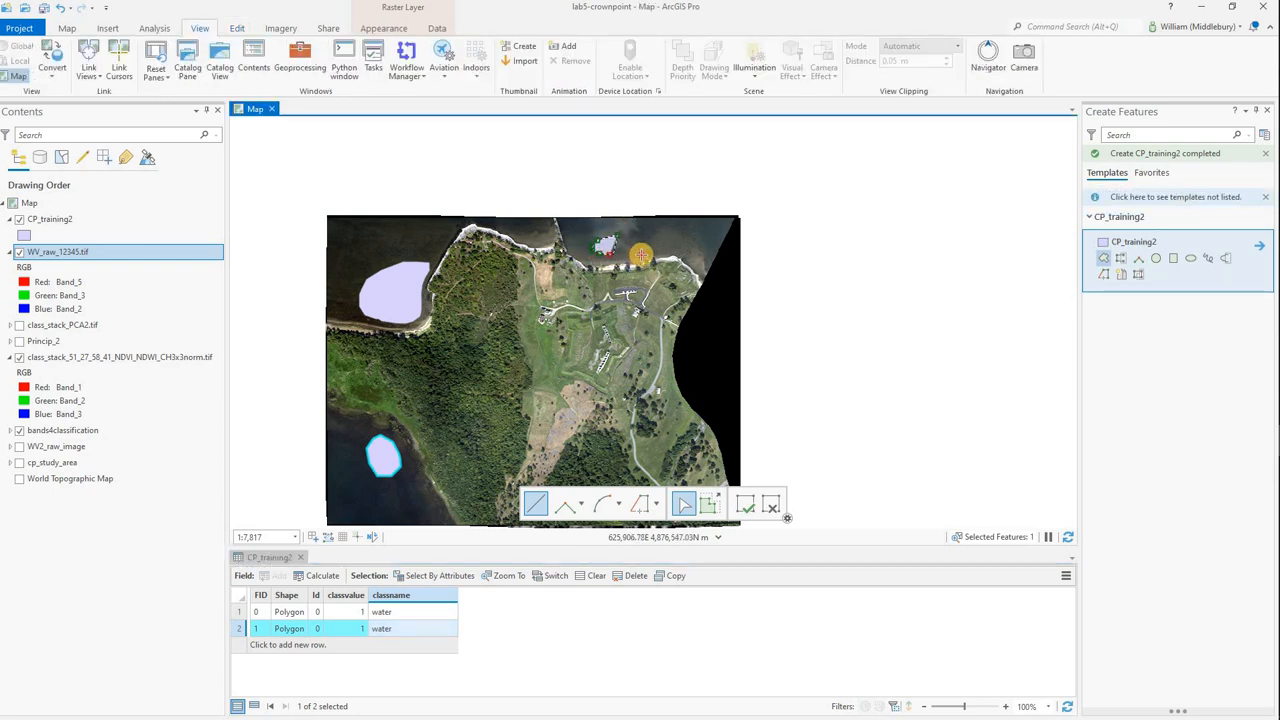
pyautogui.click(650, 249)
pyautogui.click(638, 239)
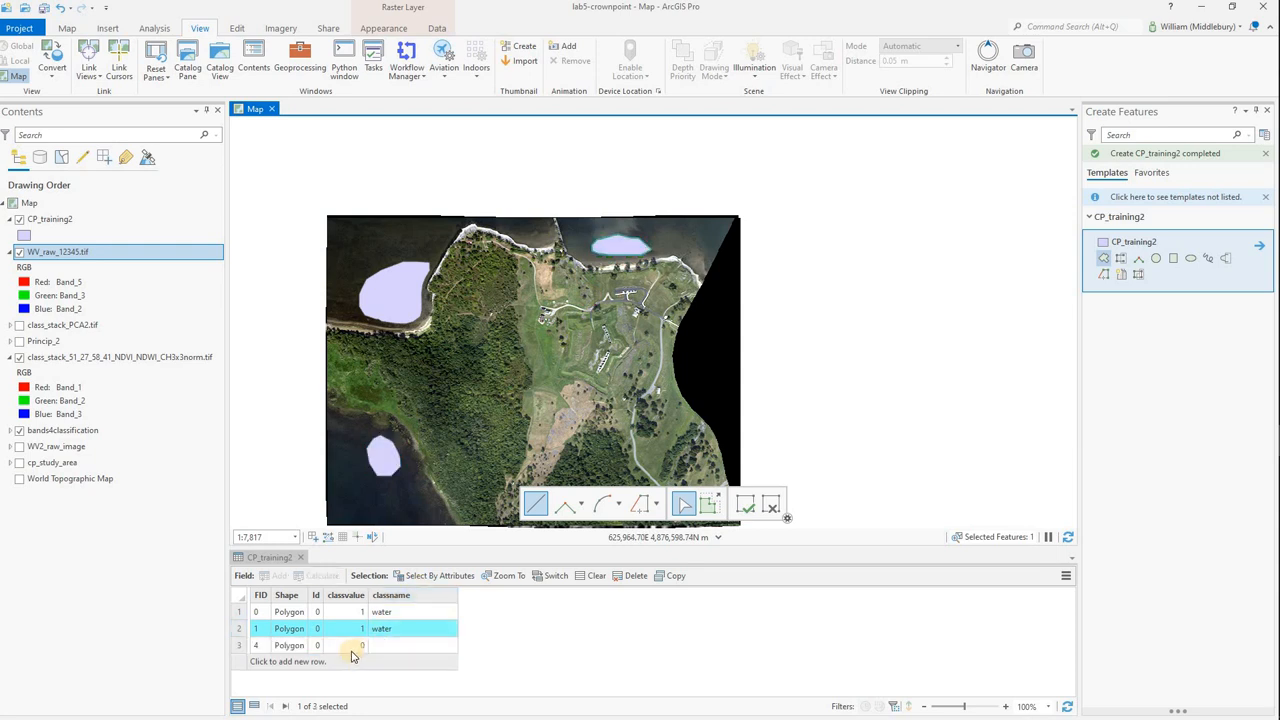
# Set classvalue to 1 and classname to water for the northern water polygon, FID 4.
pyautogui.doubleClick(352, 646)
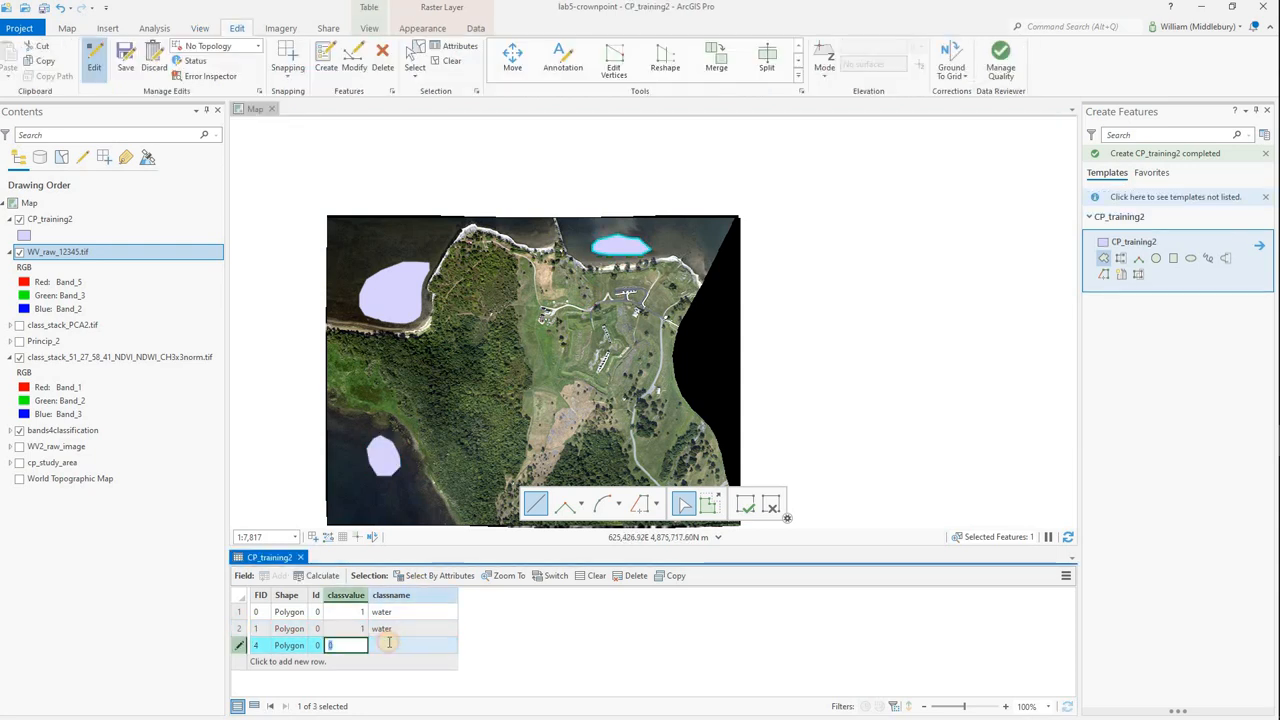
pyautogui.click(393, 641)
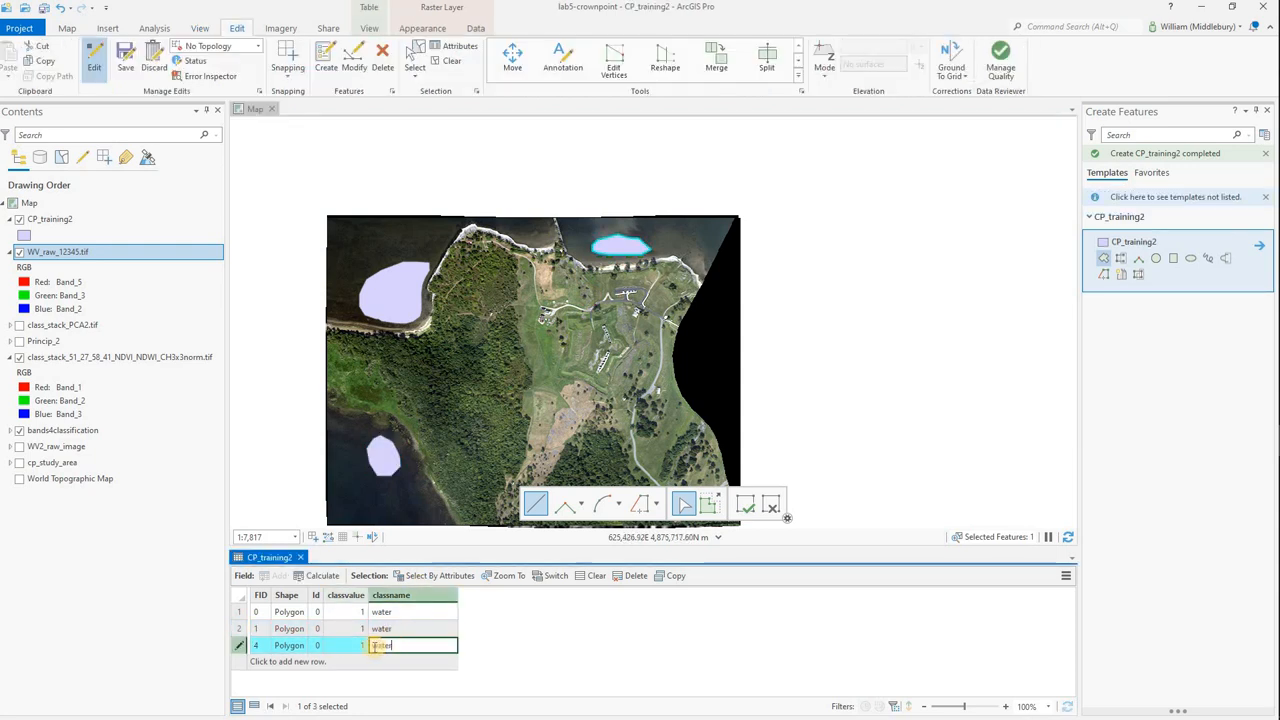
pyautogui.write('water')
pyautogui.click(383, 629)
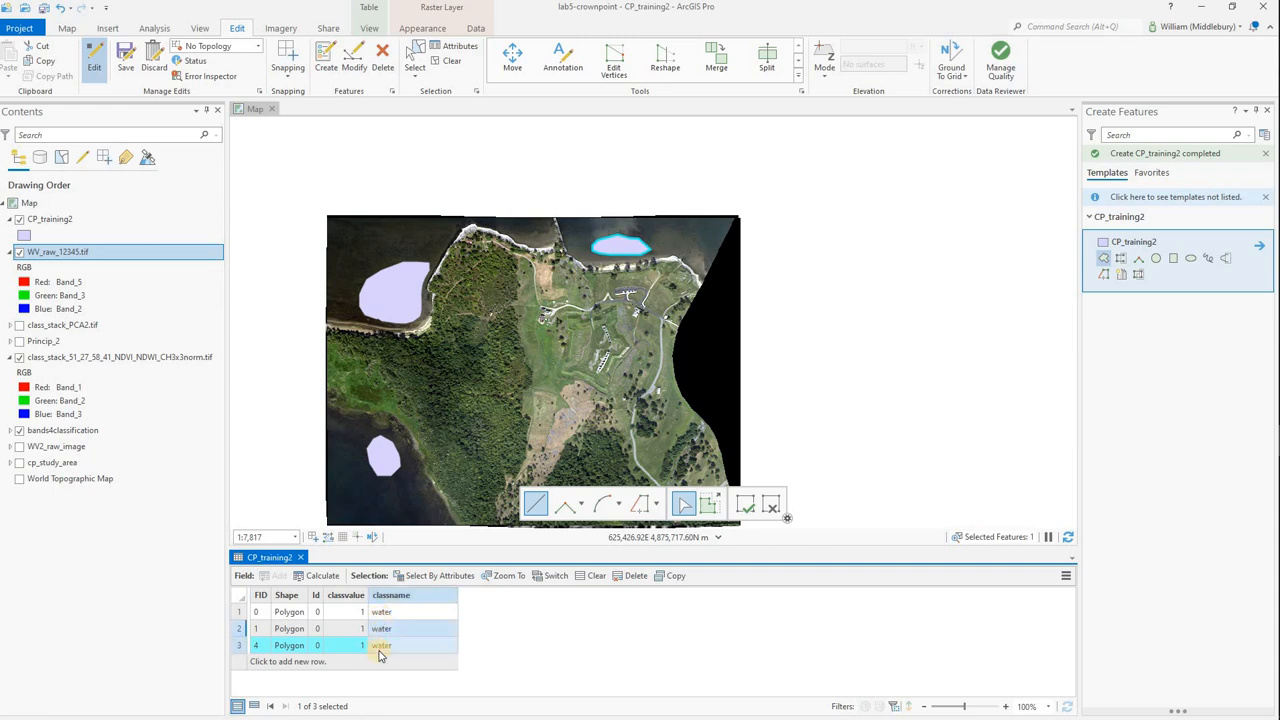
pyautogui.moveTo(384, 630); pyautogui.dragTo(352, 630)
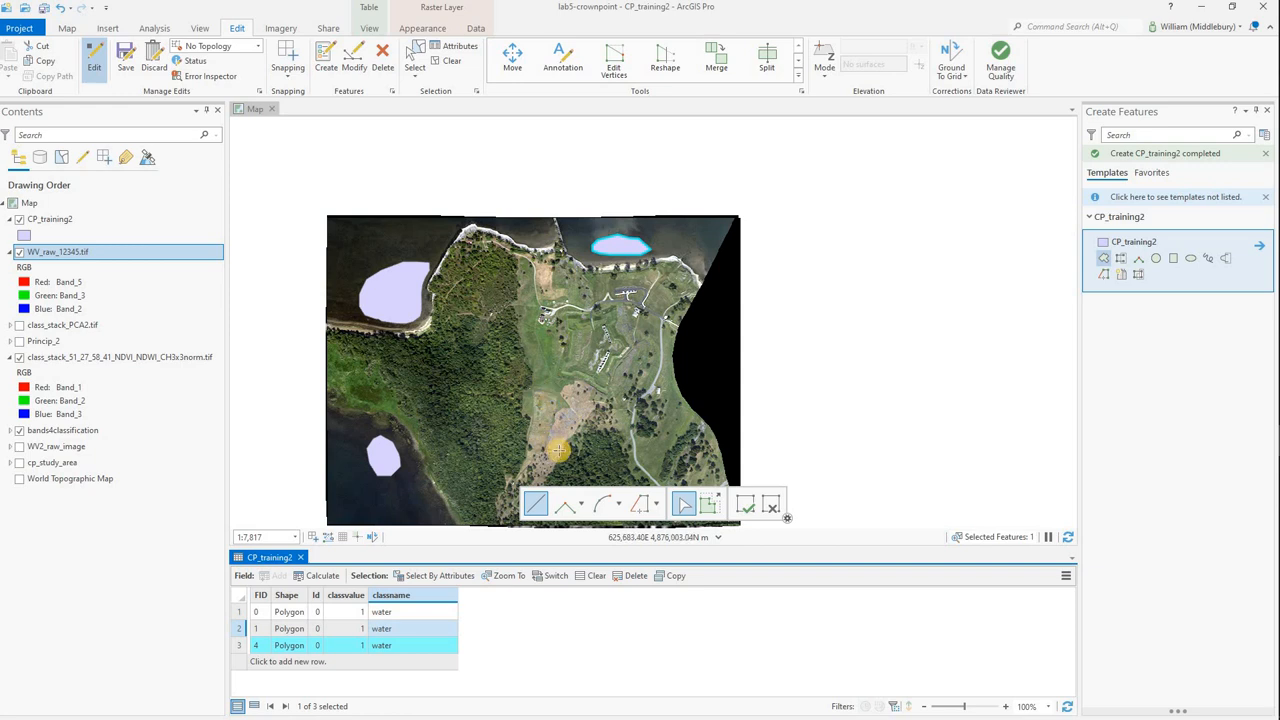
# Digitize two small CP_training2 training polygons on the grey rock patches within the brown field south of the fort.
pyautogui.scroll(3, 557, 452)
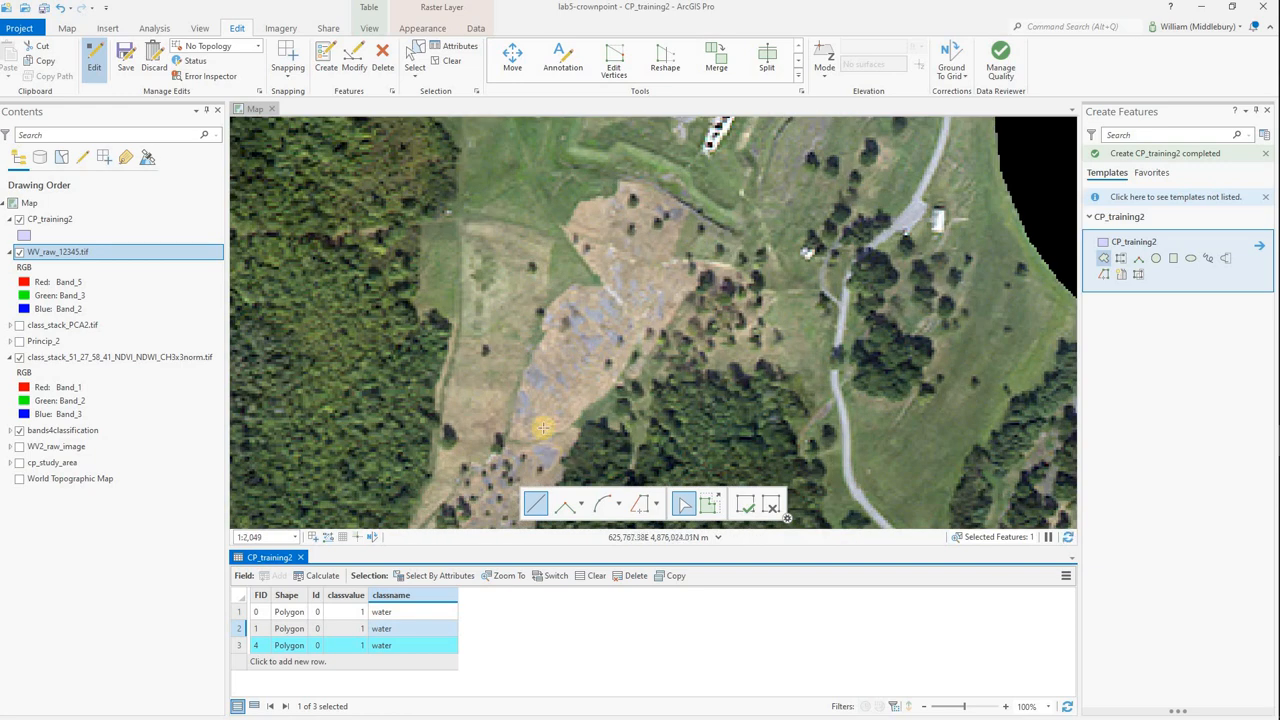
pyautogui.scroll(1, 557, 356)
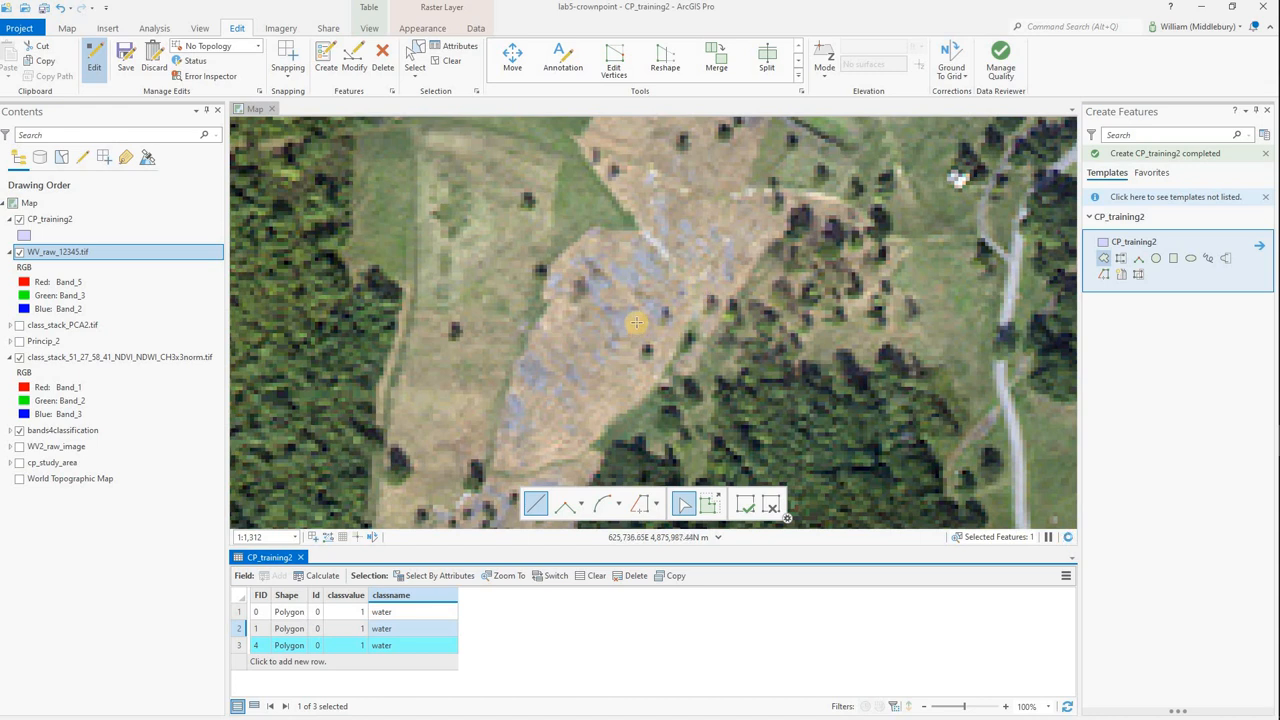
pyautogui.click(535, 368)
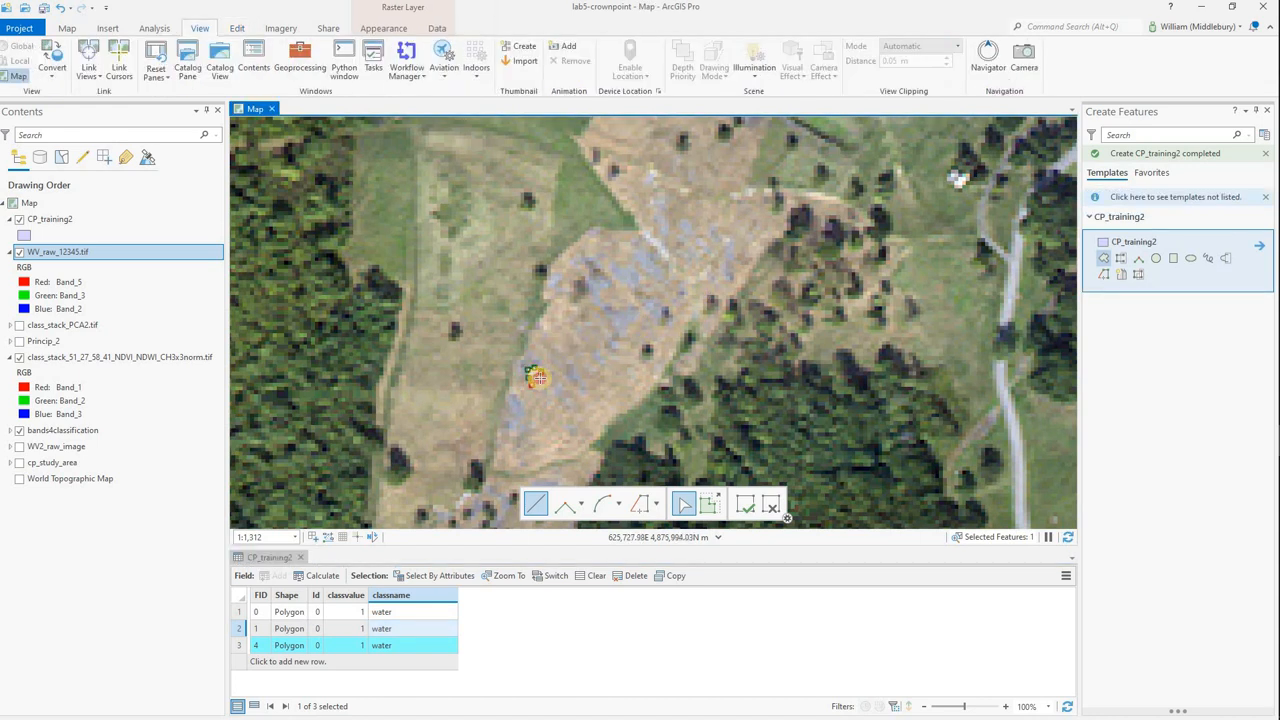
pyautogui.doubleClick(536, 376)
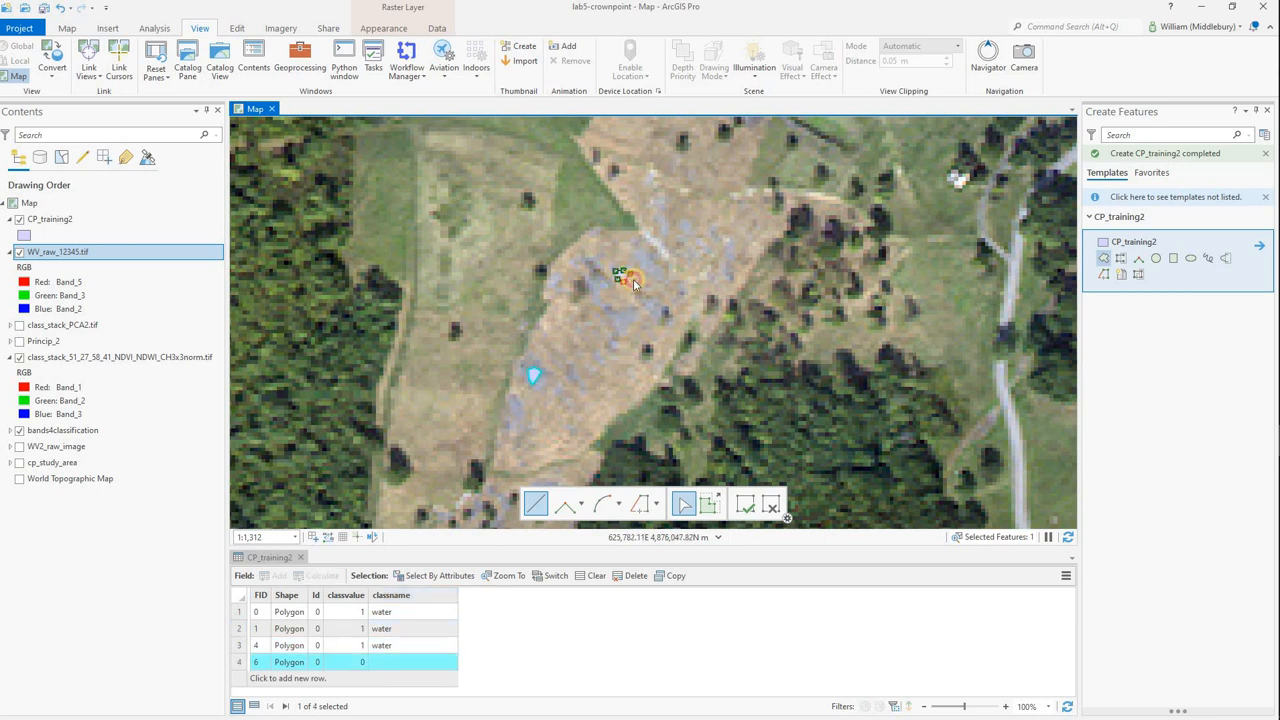
pyautogui.doubleClick(634, 281)
# Digitize a narrow CP_training2 training polygon along the exposed grey rock just west of the long white ruin inside the fort.
pyautogui.scroll(-3, 696, 172)
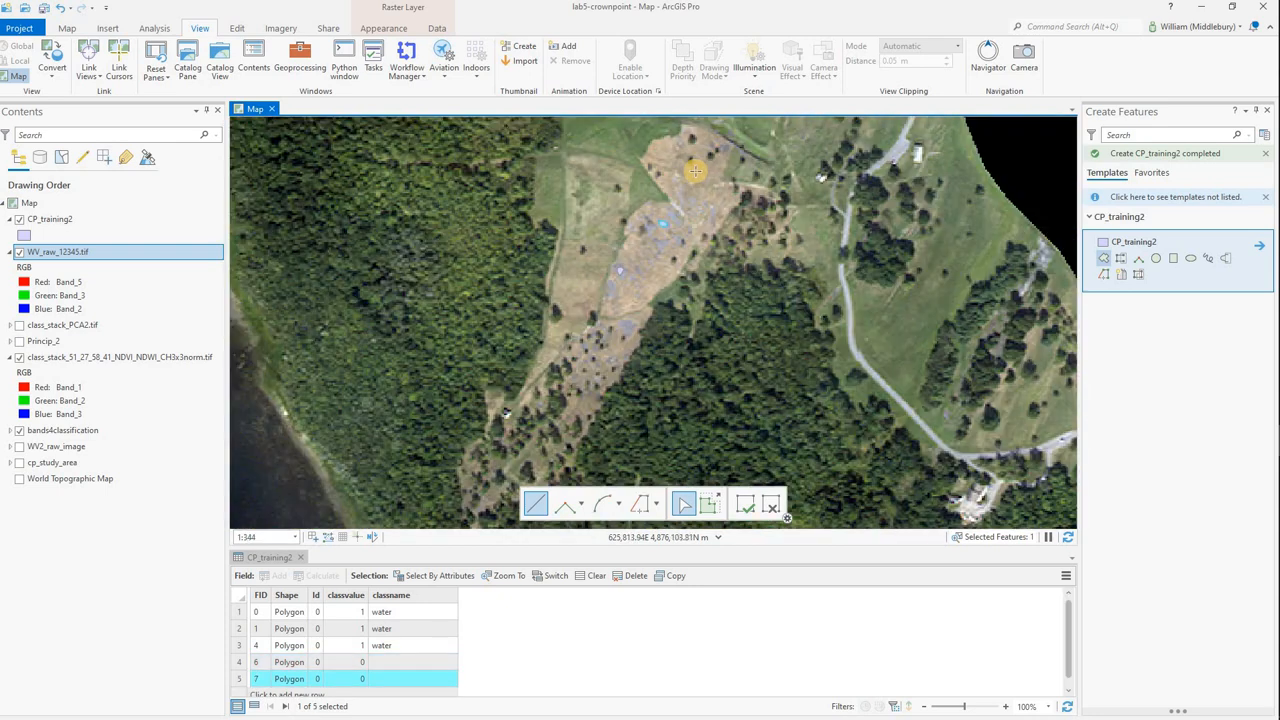
pyautogui.scroll(-3, 695, 171)
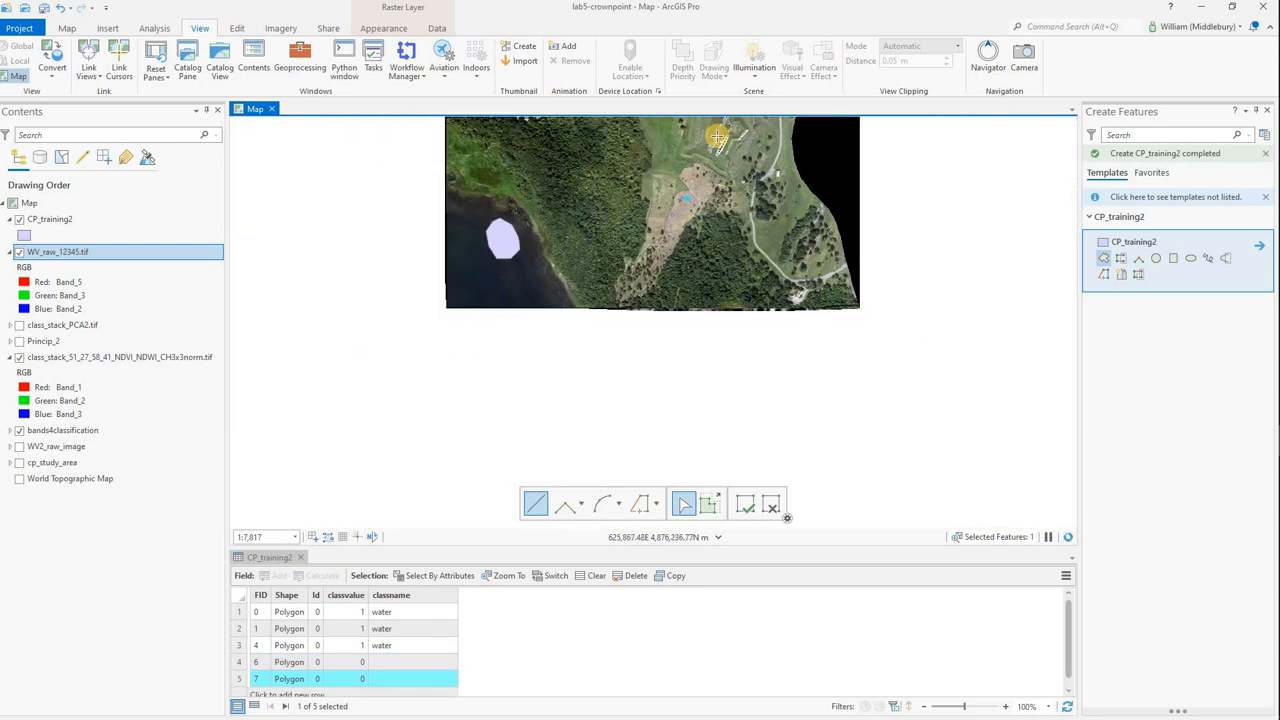
pyautogui.scroll(6, 717, 136)
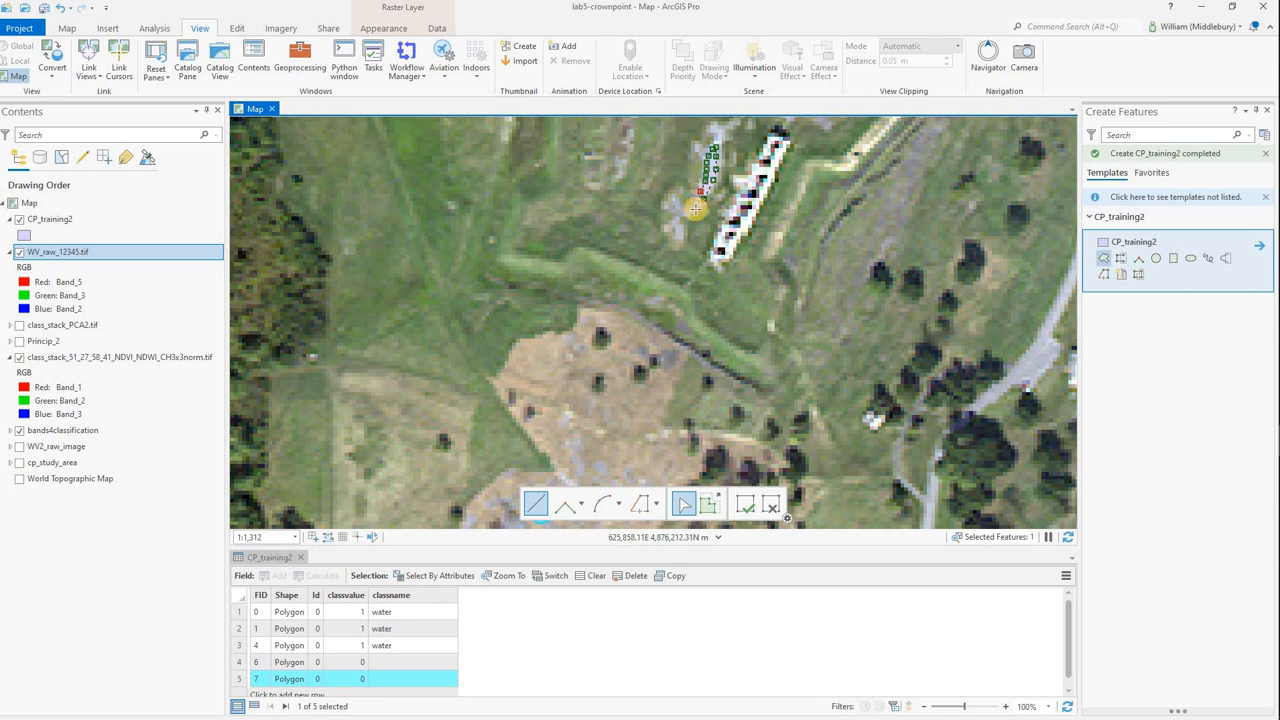
pyautogui.doubleClick(707, 213)
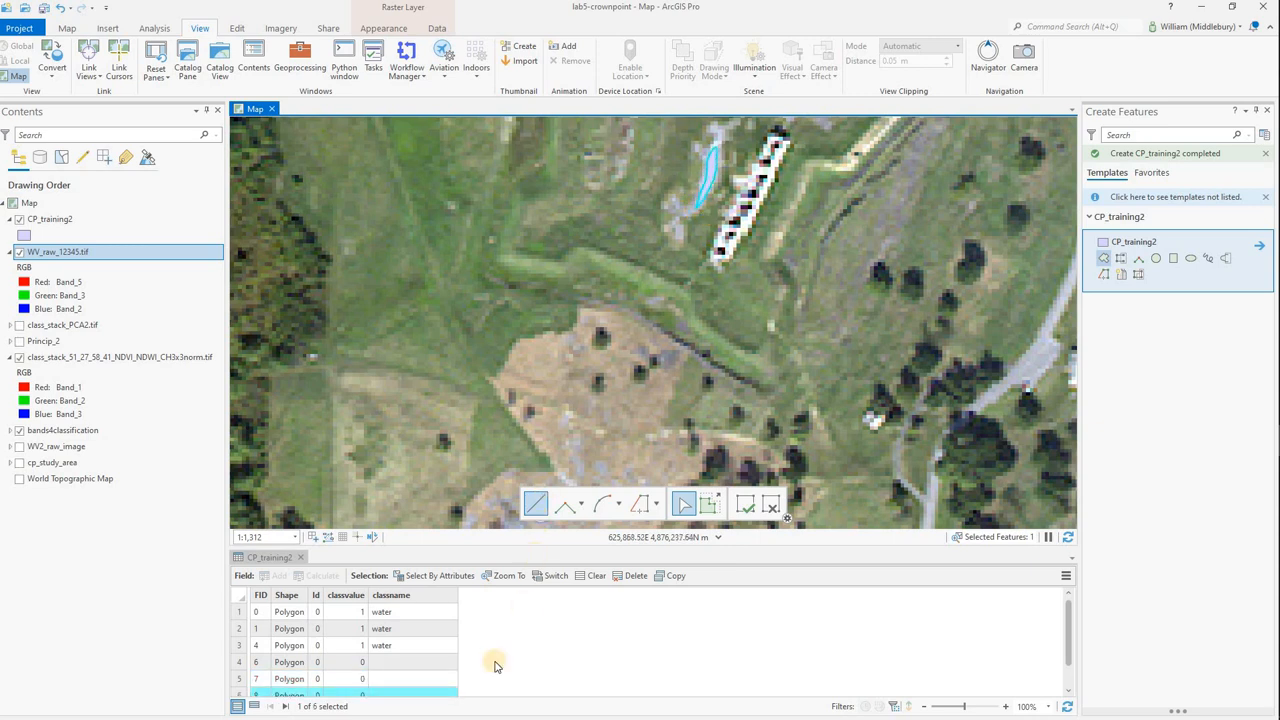
# Set classvalue to 2 and classname to rock for the first rock polygon, FID 6.
pyautogui.click(385, 675)
pyautogui.scroll(-1, 350, 644)
pyautogui.doubleClick(349, 638)
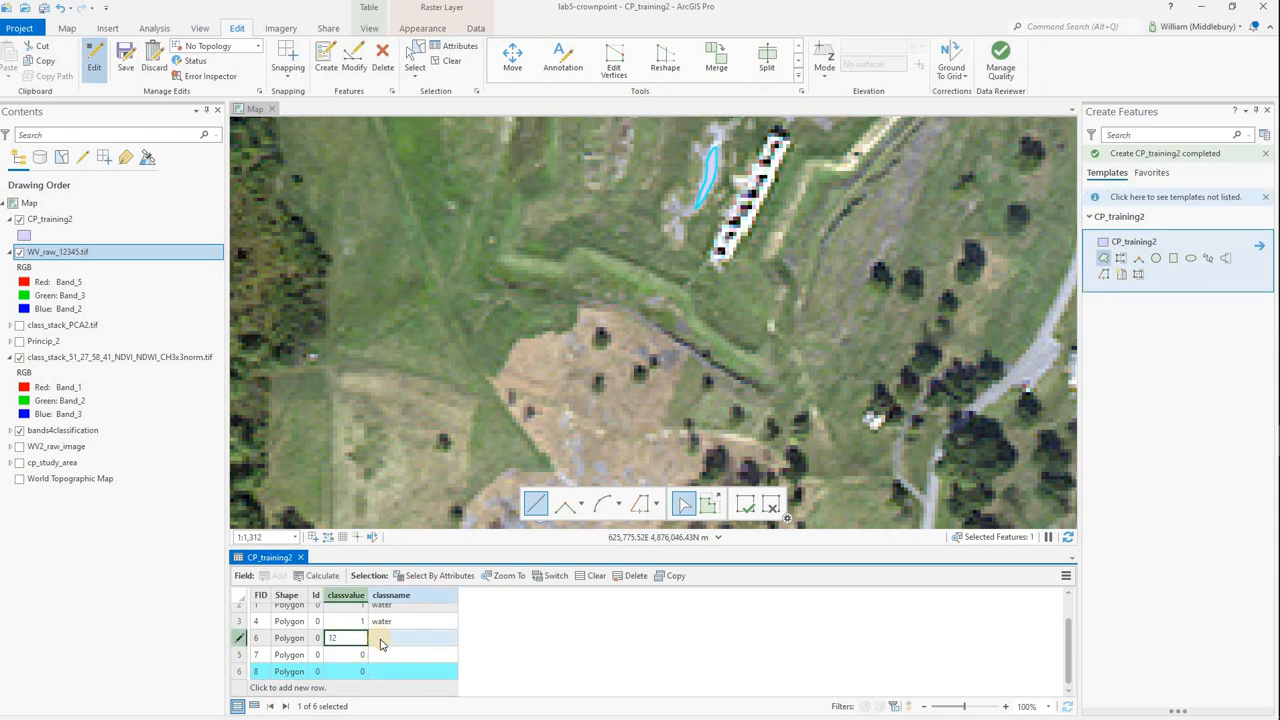
pyautogui.press('Tab')
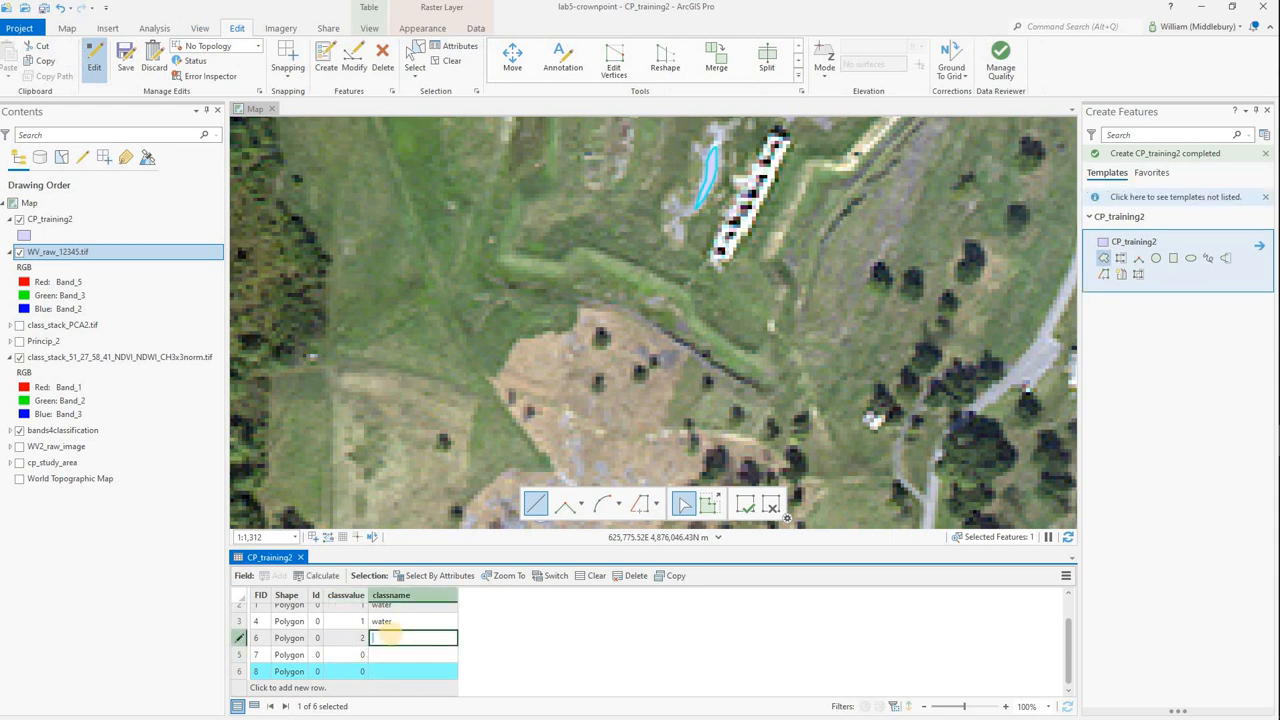
pyautogui.write('rock')
# Set classvalue to 2 and classname to rock for the second rock polygon, FID 7.
pyautogui.doubleClick(361, 652)
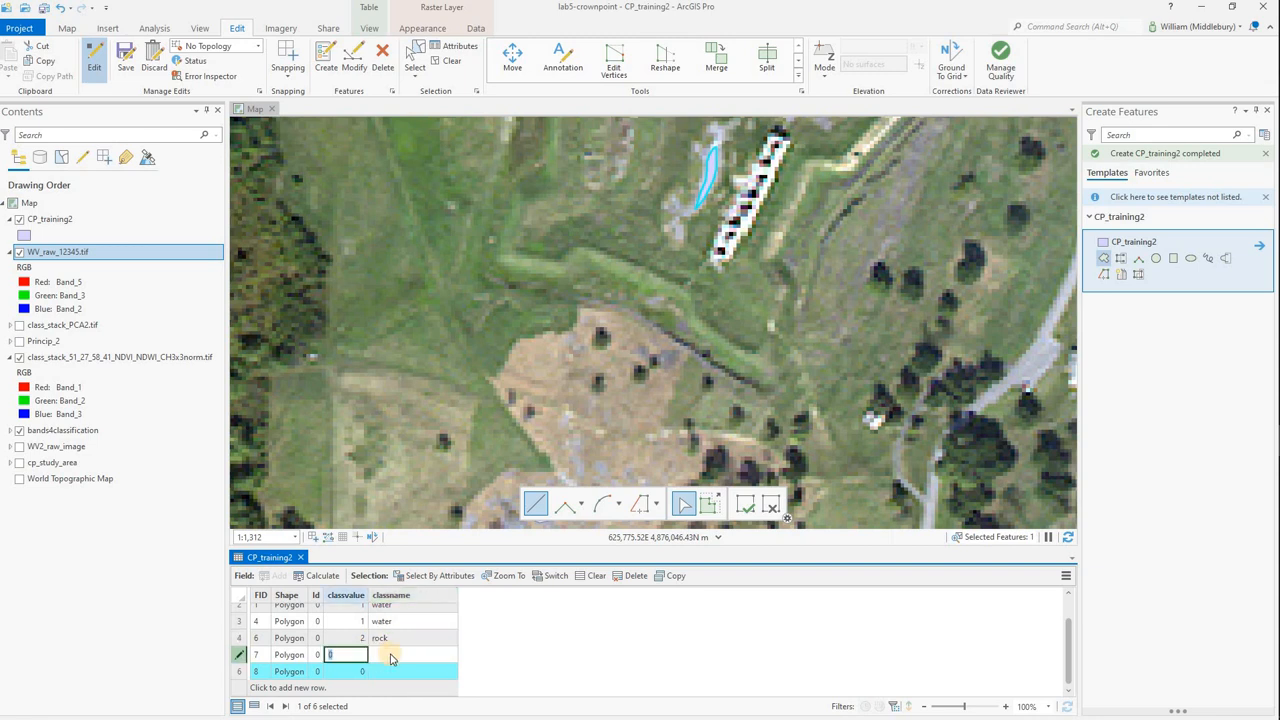
pyautogui.write('2')
pyautogui.press('Tab')
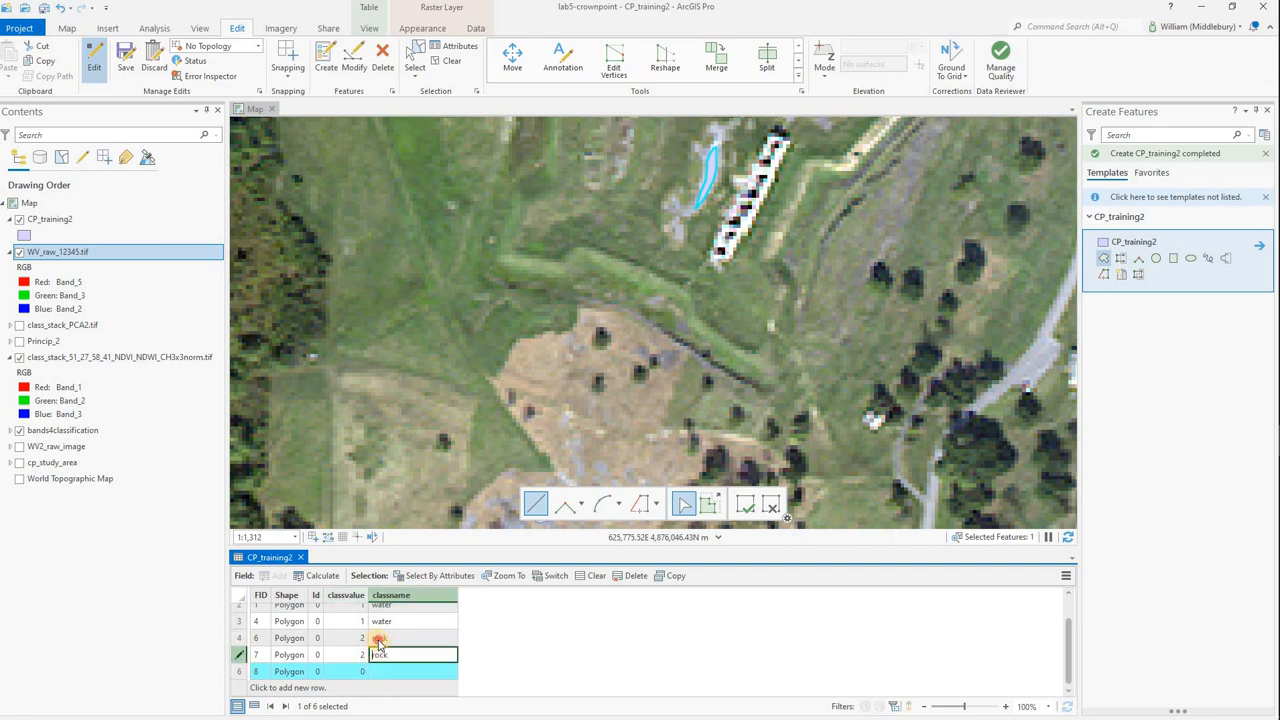
pyautogui.click(377, 640)
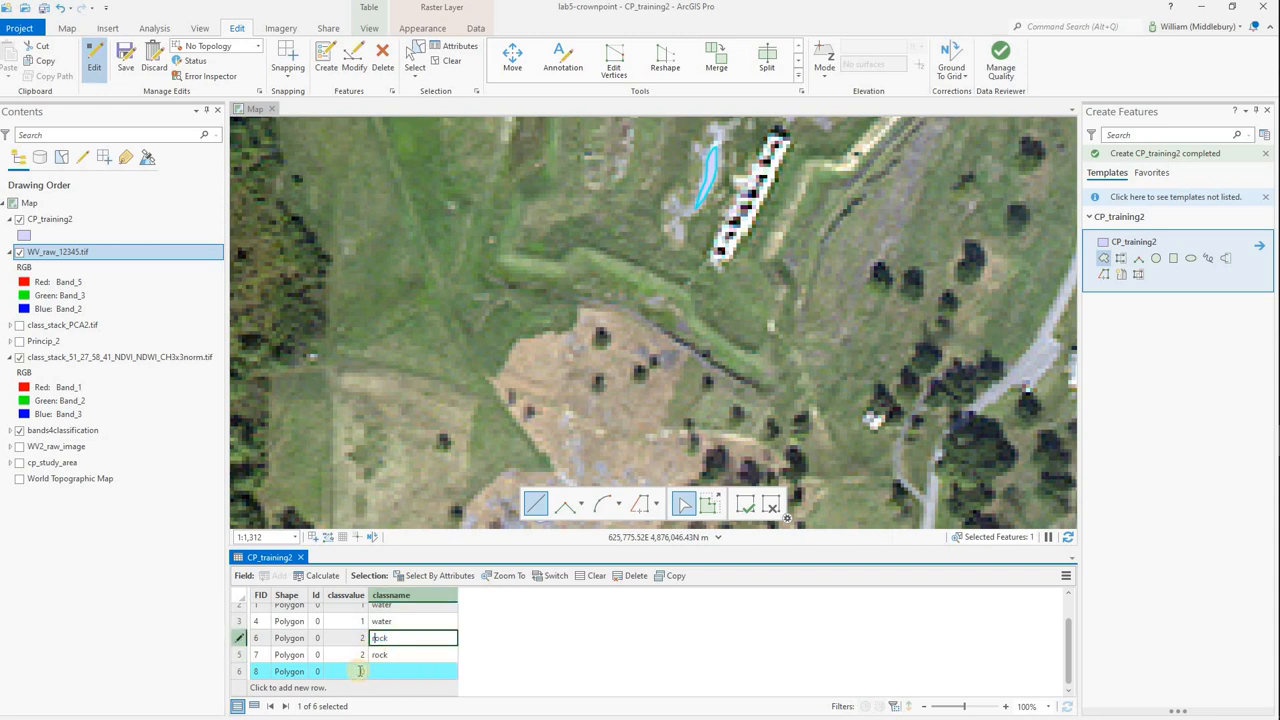
# Set classvalue to 2 and classname to rock for the narrow rock polygon, FID 8, and select the FID 7 record.
pyautogui.doubleClick(360, 671)
pyautogui.write('2')
pyautogui.press('Tab')
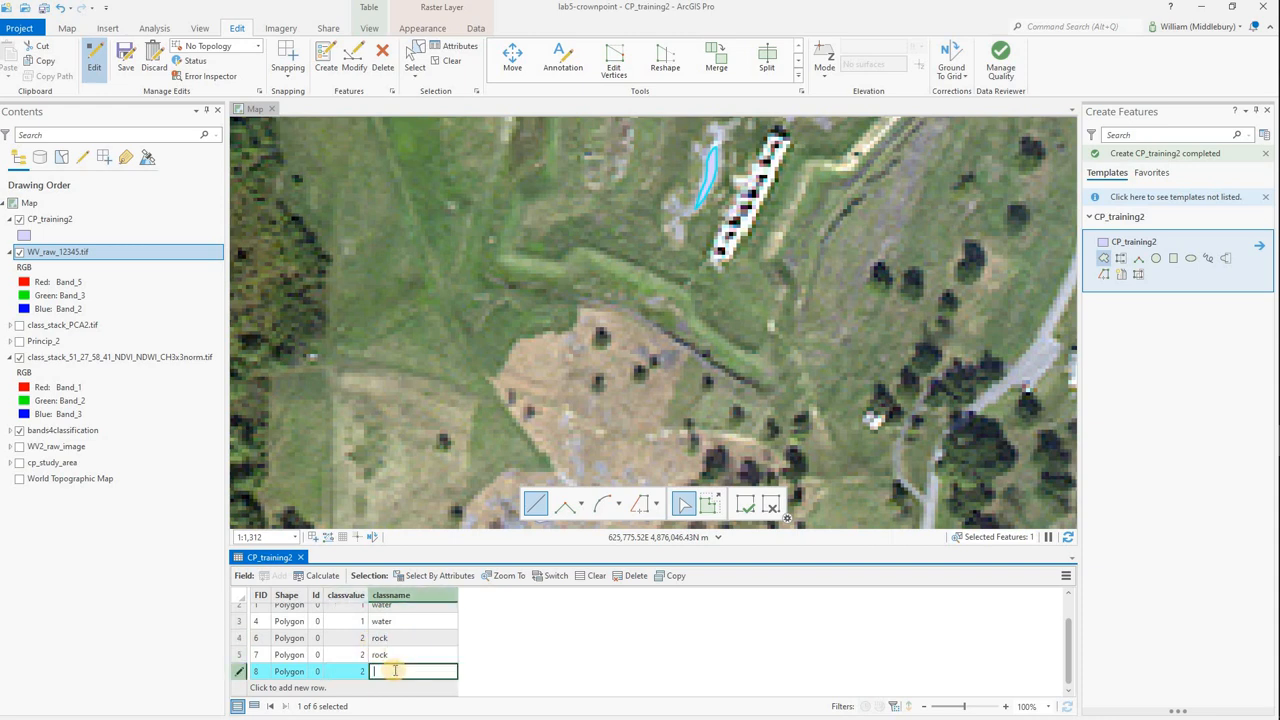
pyautogui.click(240, 656)
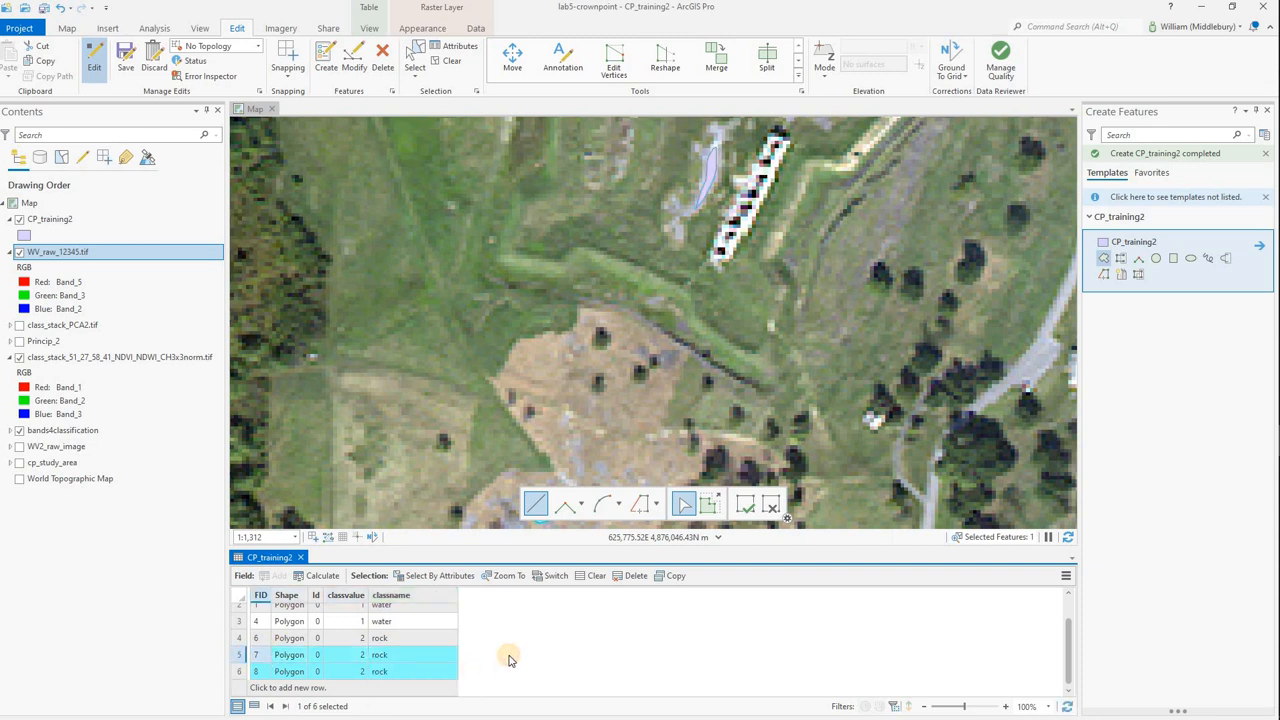
pyautogui.scroll(-4, 487, 363)
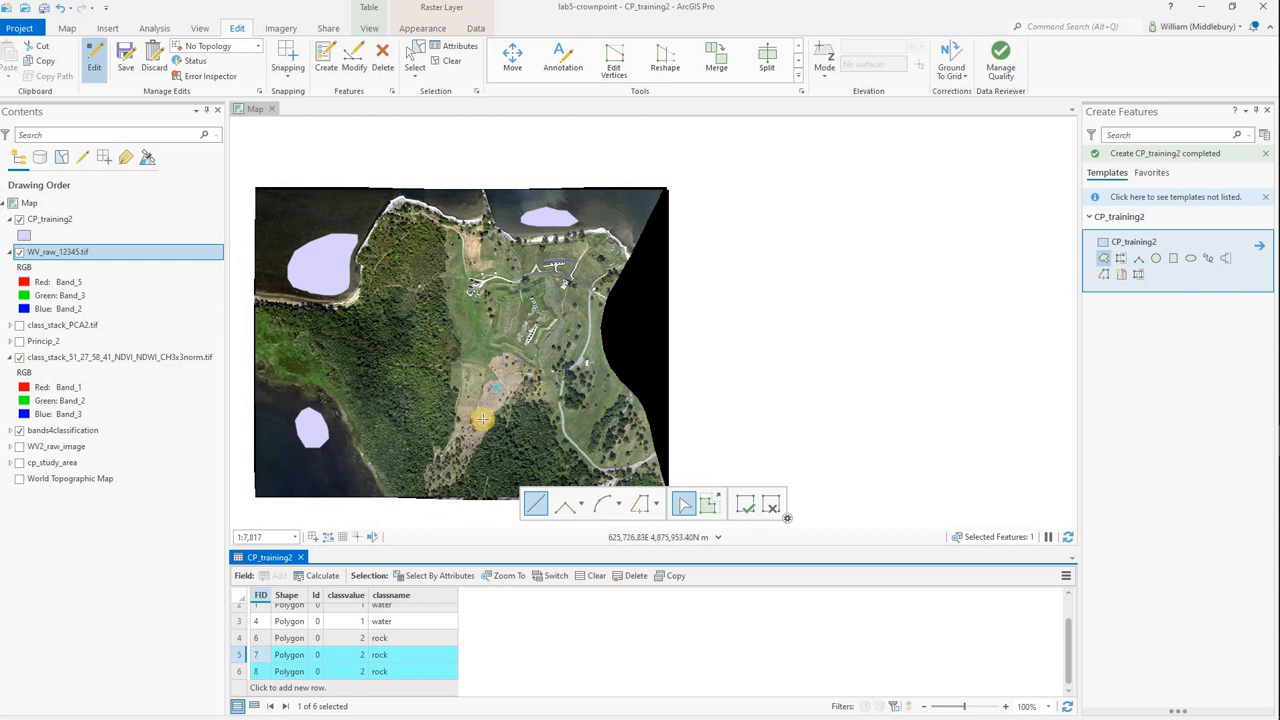
# Digitize a rounded CP_training2 training polygon on the dry grass field just west of the southern rocky clearing.
pyautogui.scroll(2, 482, 419)
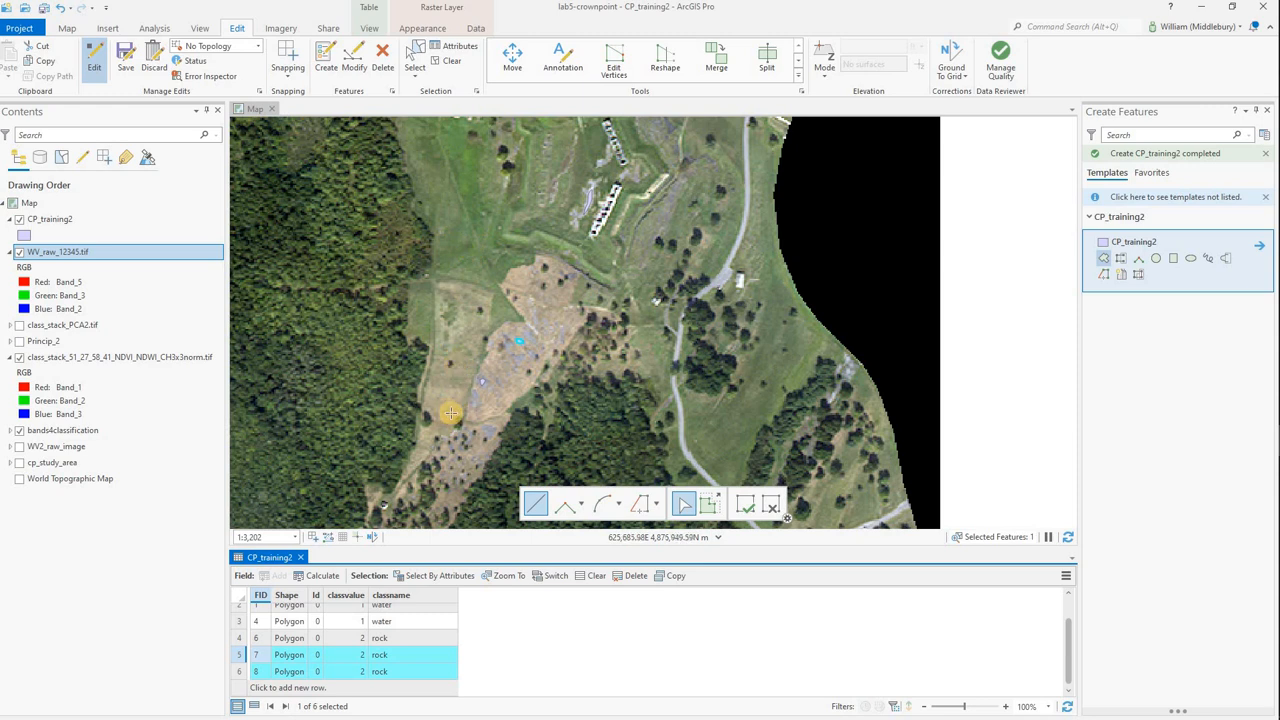
pyautogui.scroll(1, 452, 413)
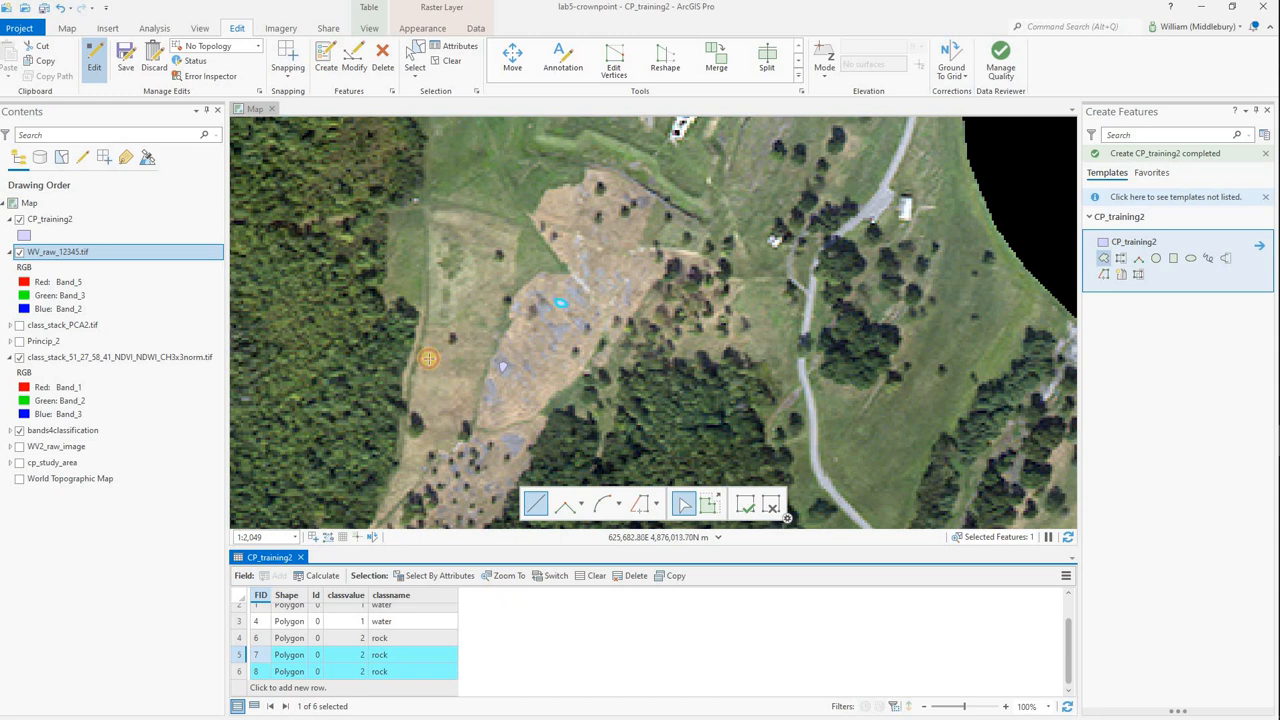
pyautogui.click(426, 361)
pyautogui.click(422, 381)
pyautogui.click(421, 397)
pyautogui.click(426, 408)
pyautogui.click(437, 415)
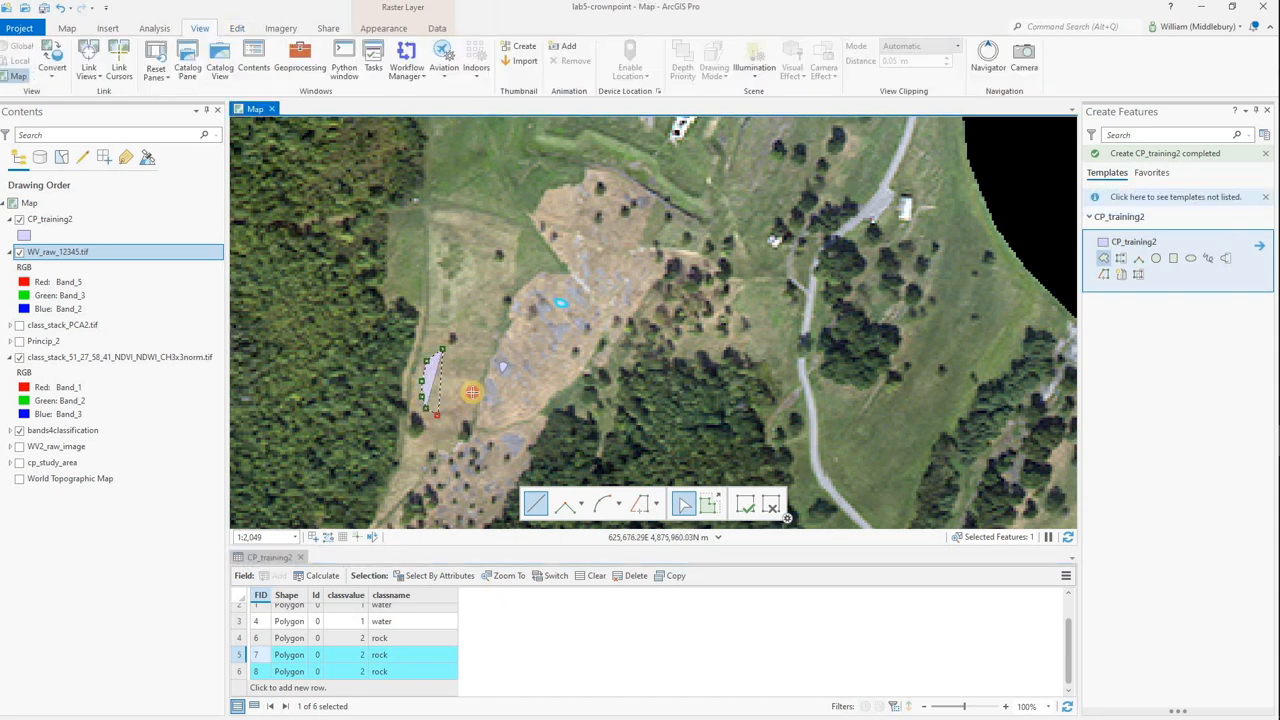
pyautogui.click(449, 415)
pyautogui.click(455, 411)
pyautogui.click(464, 402)
pyautogui.click(473, 385)
pyautogui.doubleClick(456, 356)
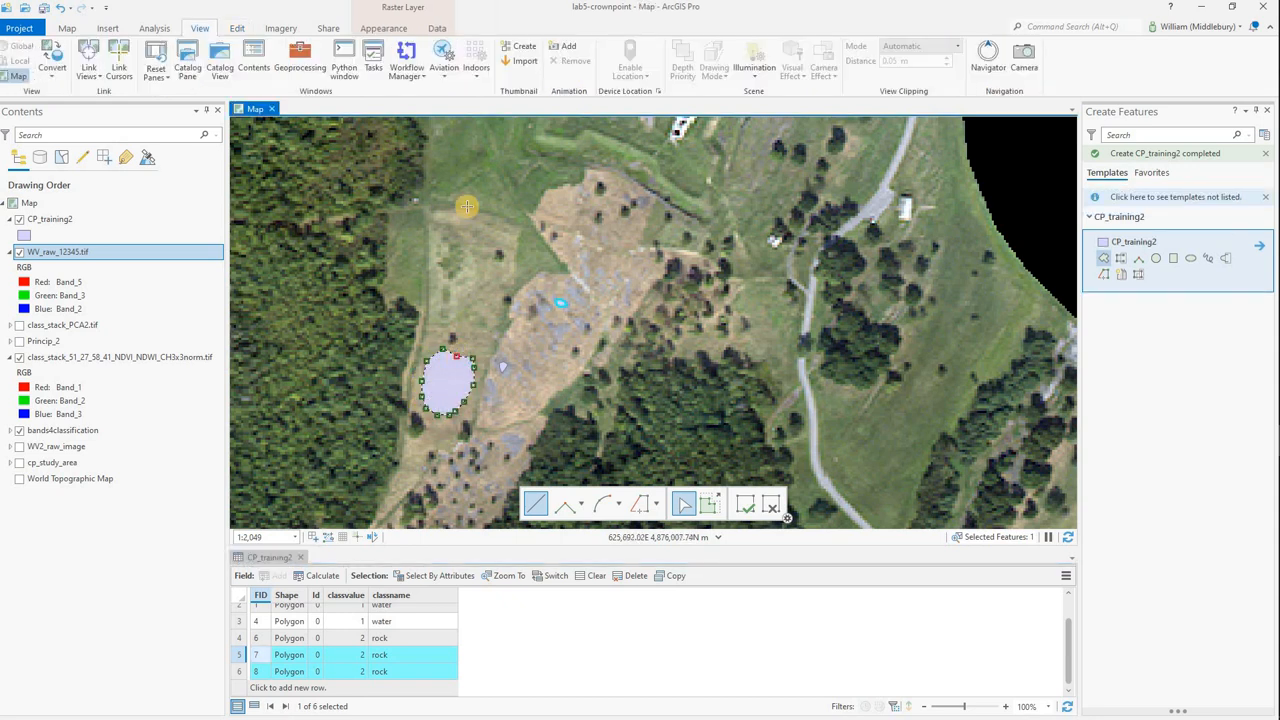
# Digitize a small CP_training2 training polygon on the green field west of the fort, north of the dry grass field.
pyautogui.scroll(2, 482, 168)
pyautogui.scroll(-3, 482, 168)
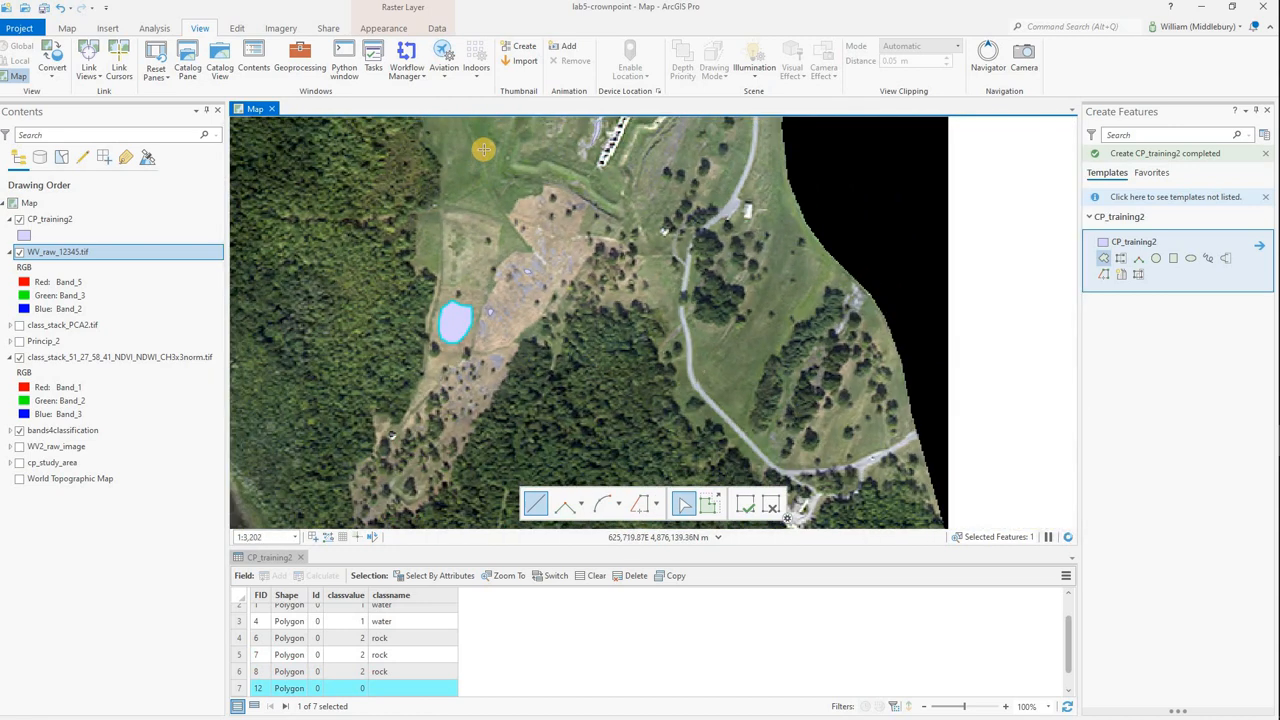
pyautogui.click(477, 172)
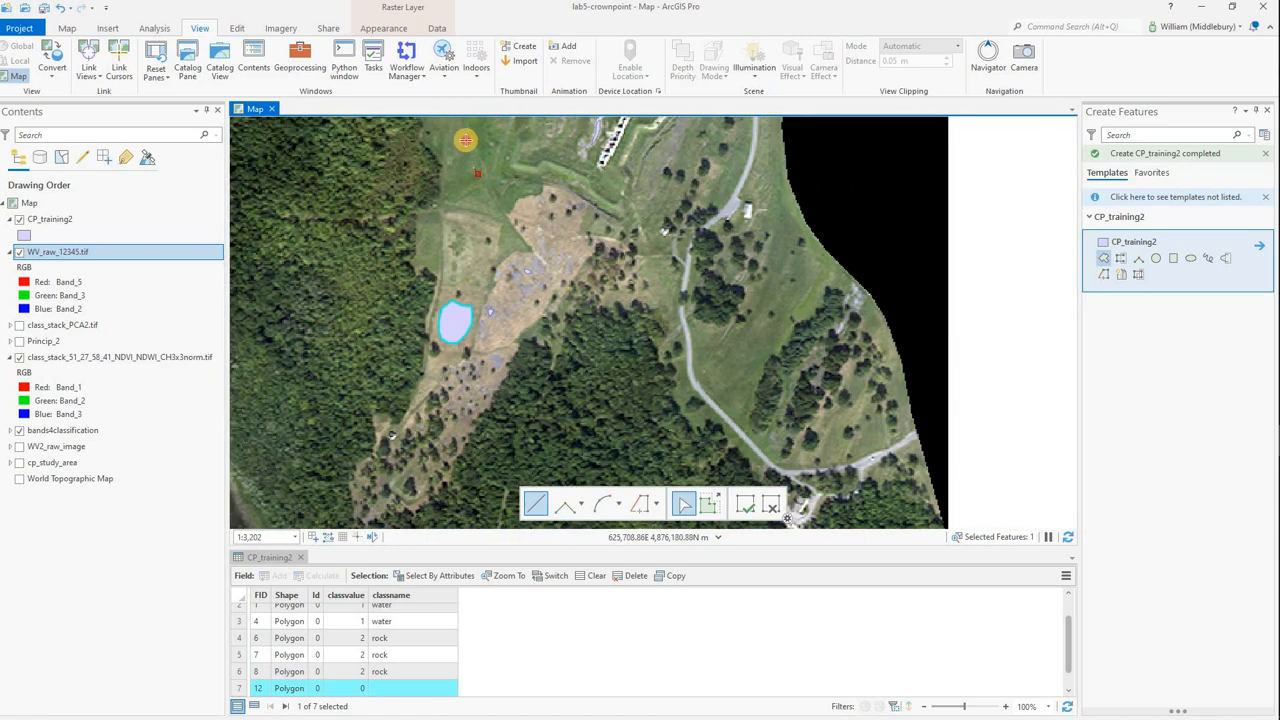
pyautogui.click(456, 135)
pyautogui.click(449, 177)
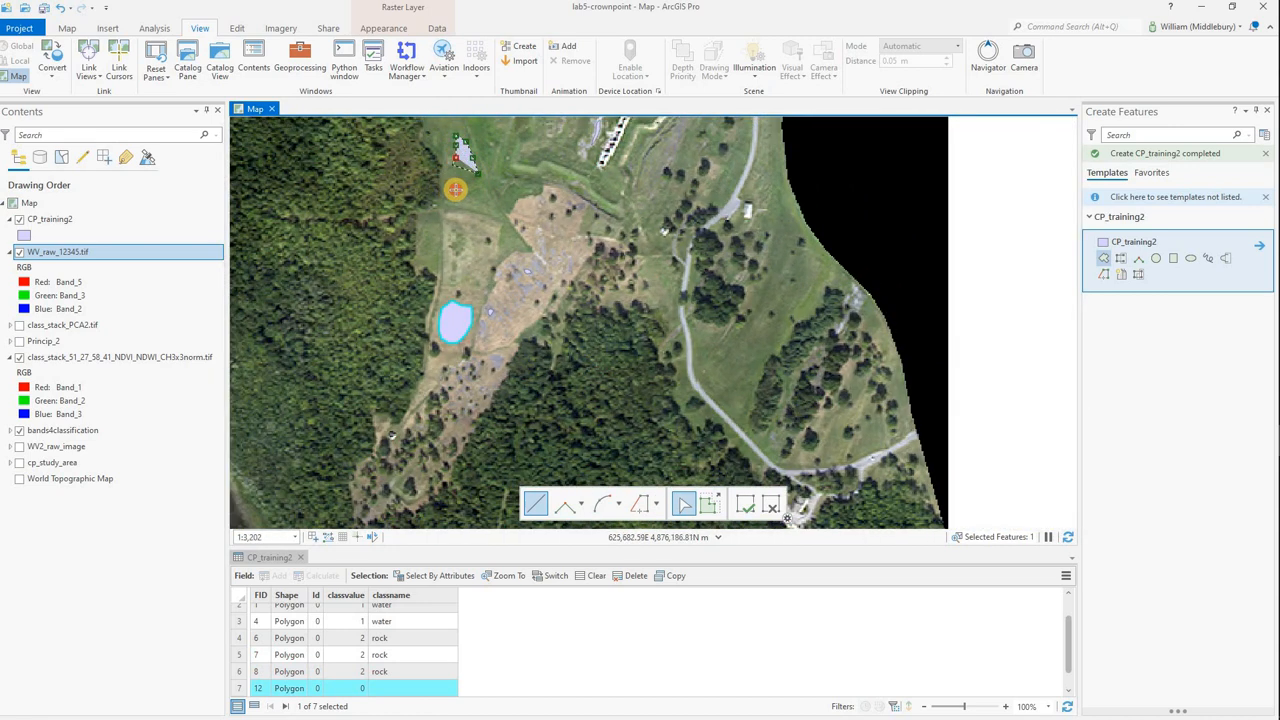
pyautogui.press('F2')
# Digitize a CP_training2 training polygon on the open grass between the curving southeastern road and the tree line east of it.
pyautogui.scroll(-4, 679, 225)
pyautogui.scroll(6, 634, 323)
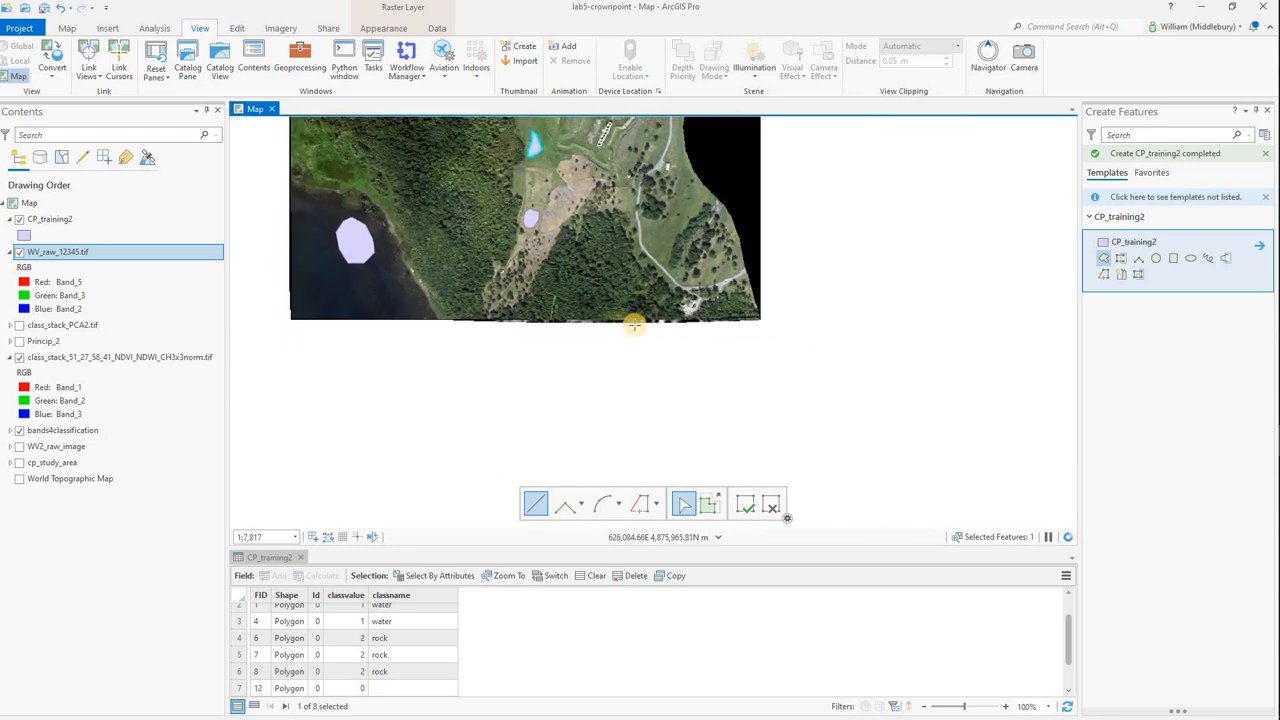
pyautogui.click(657, 258)
pyautogui.click(671, 232)
pyautogui.click(669, 209)
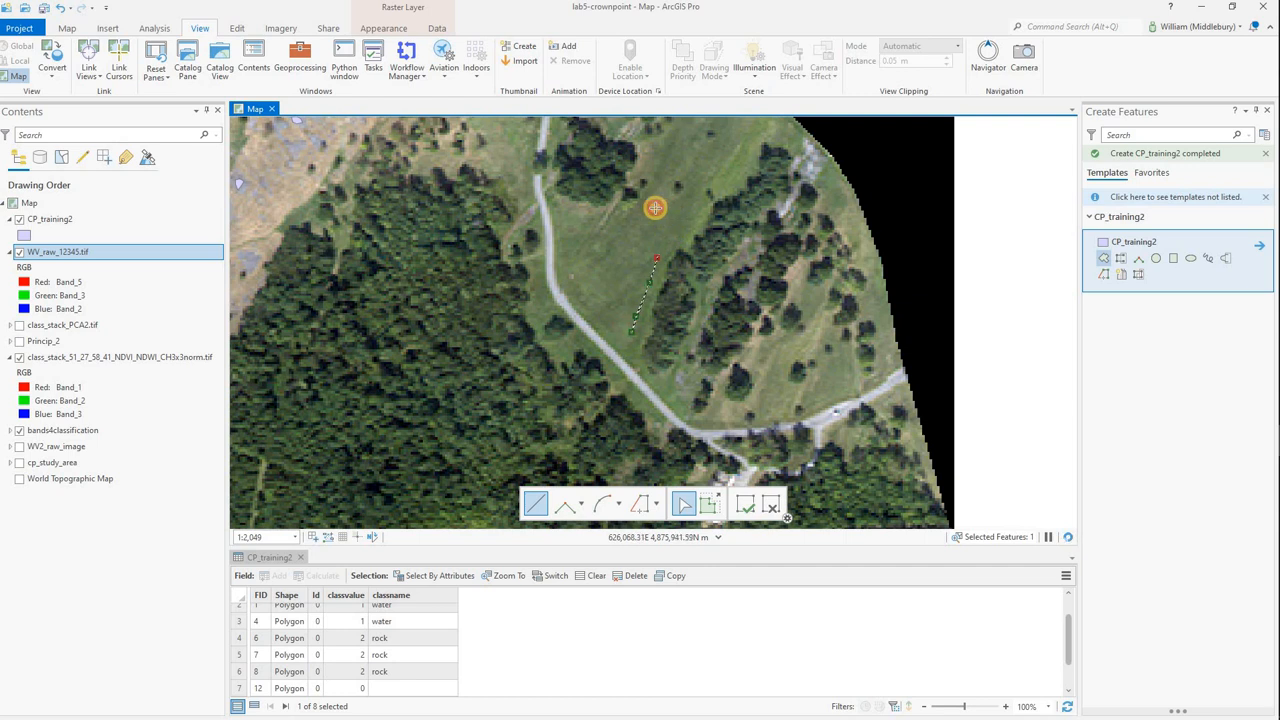
pyautogui.click(650, 209)
pyautogui.click(583, 302)
pyautogui.doubleClick(609, 322)
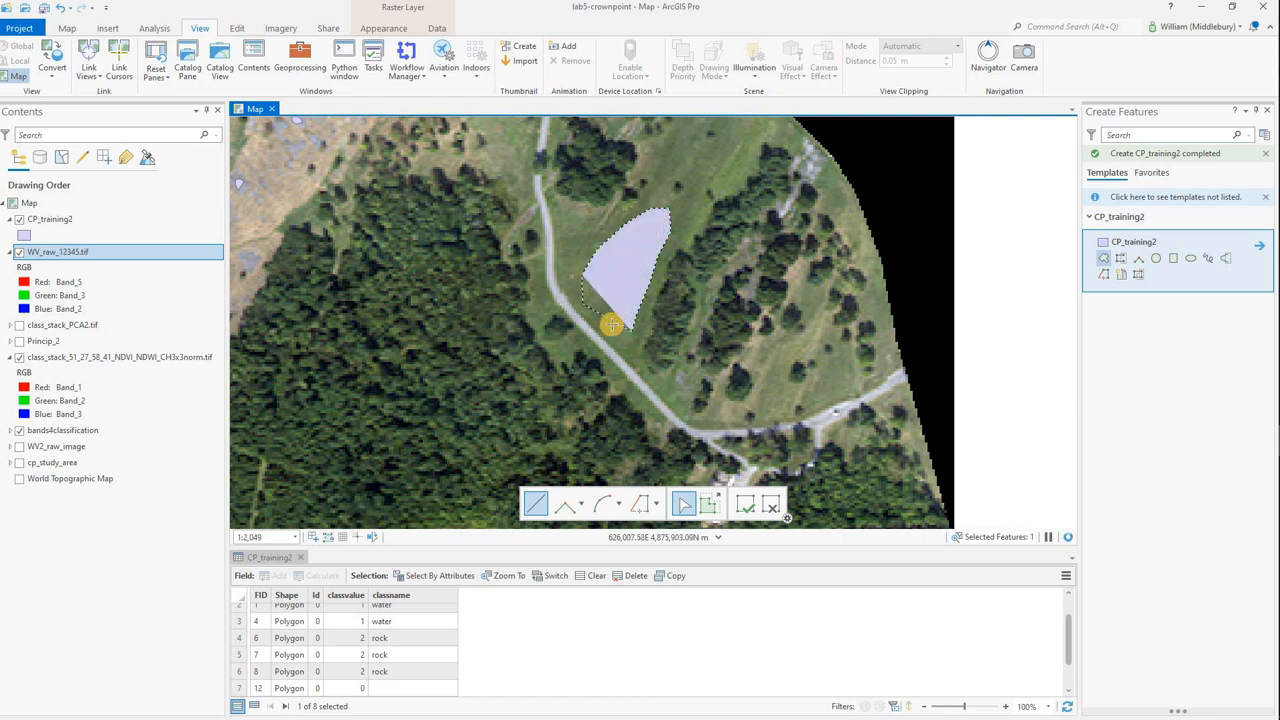
# Set classvalue to 3 and classname to grass for the first grass polygon, FID 12.
pyautogui.scroll(-1, 358, 655)
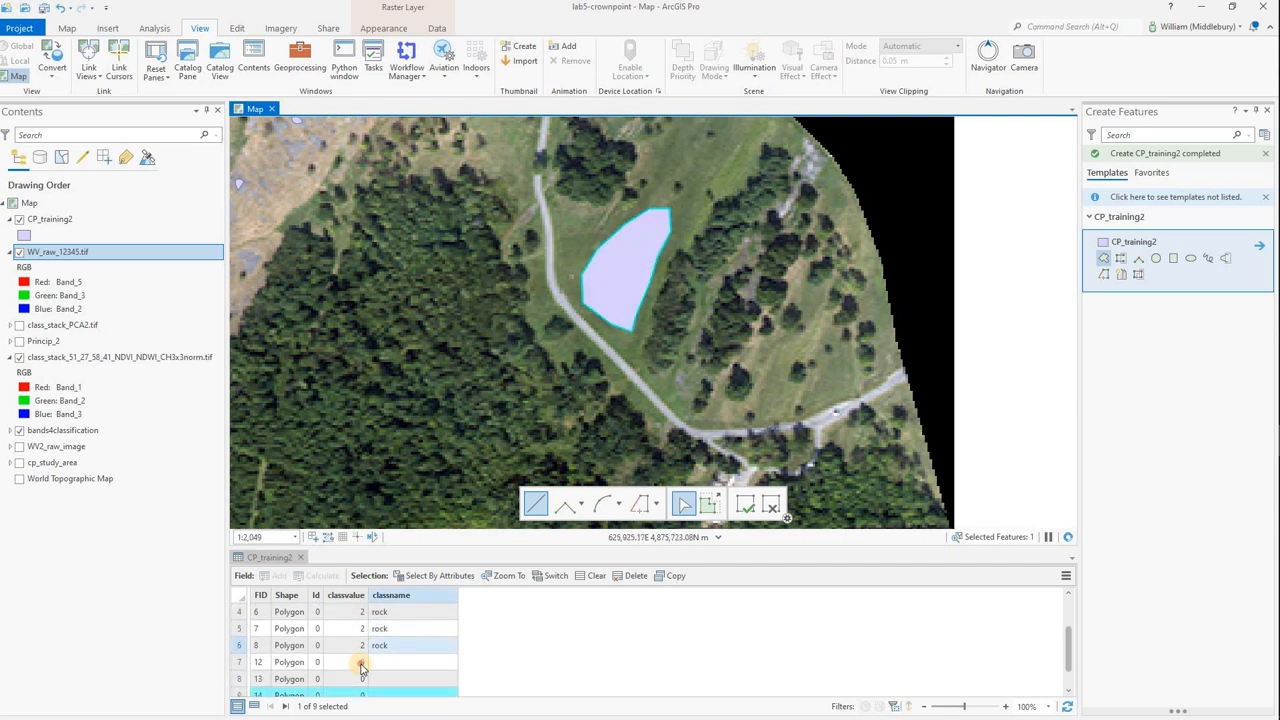
pyautogui.doubleClick(360, 662)
pyautogui.write('3')
pyautogui.click(393, 662)
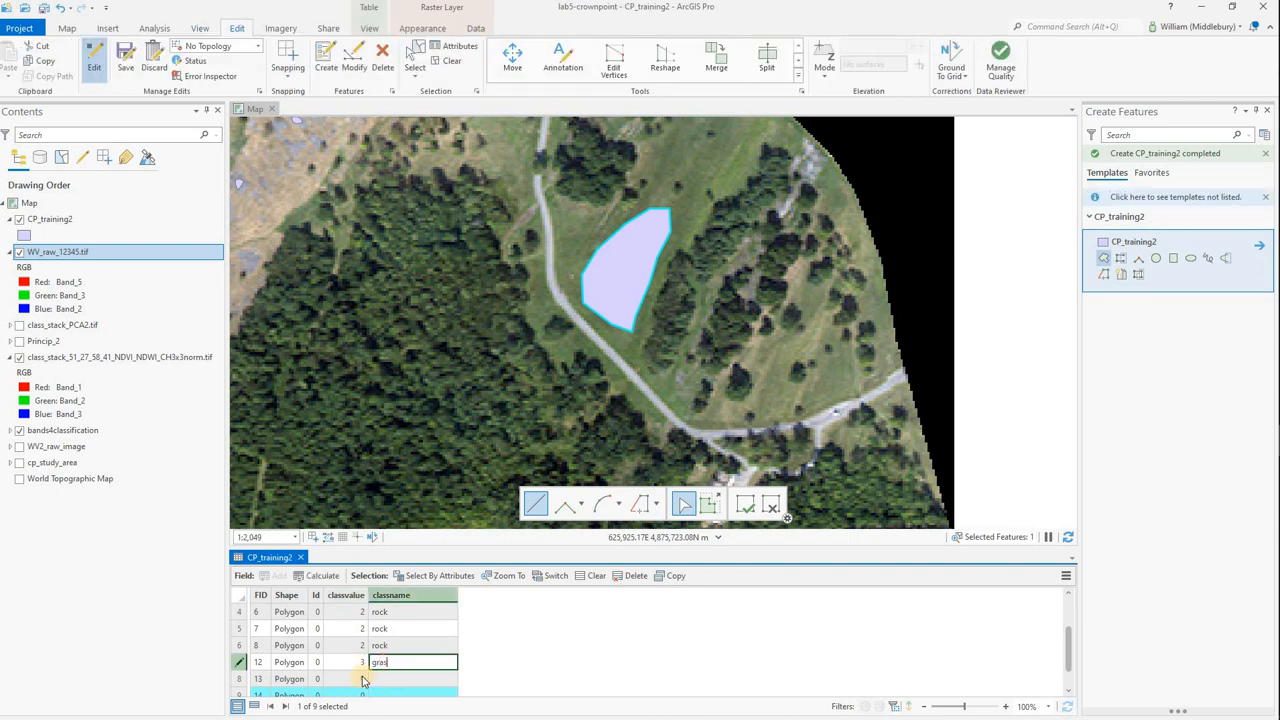
pyautogui.write('grass')
# Set classvalue to 3 and classname to grass for the second grass polygon, FID 13.
pyautogui.doubleClick(350, 679)
pyautogui.write('3')
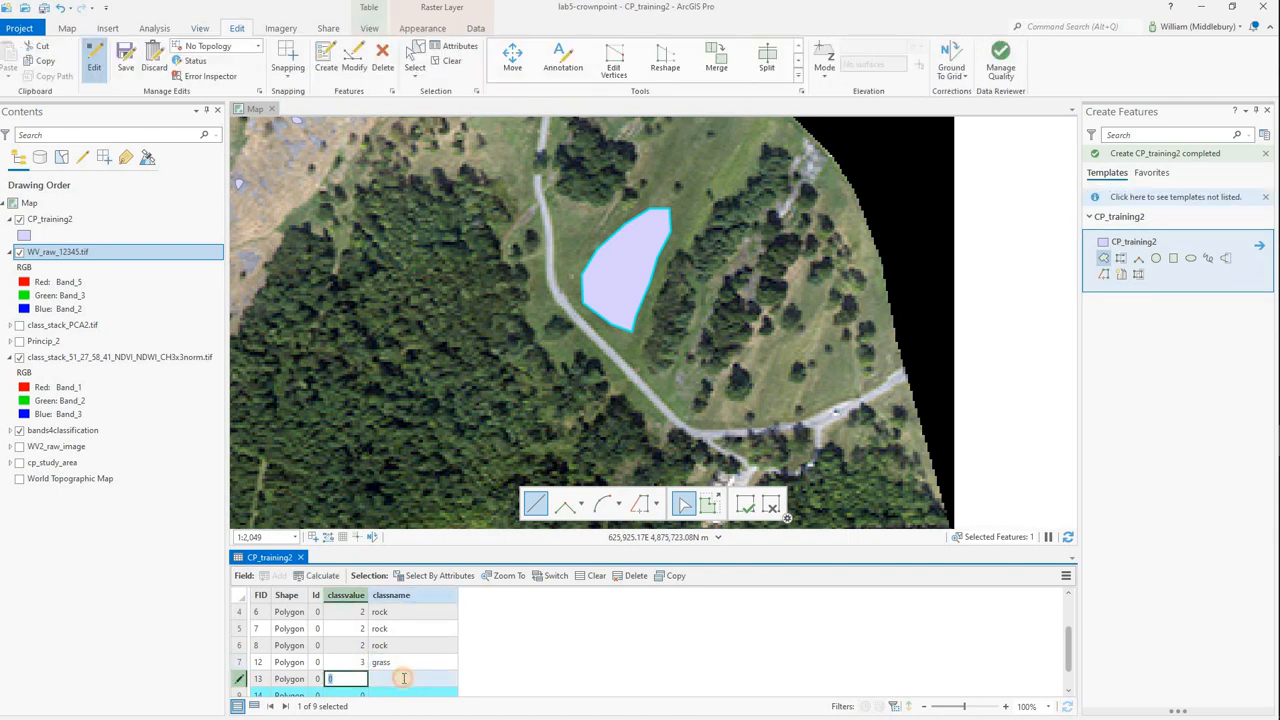
pyautogui.click(404, 679)
pyautogui.write('gra')
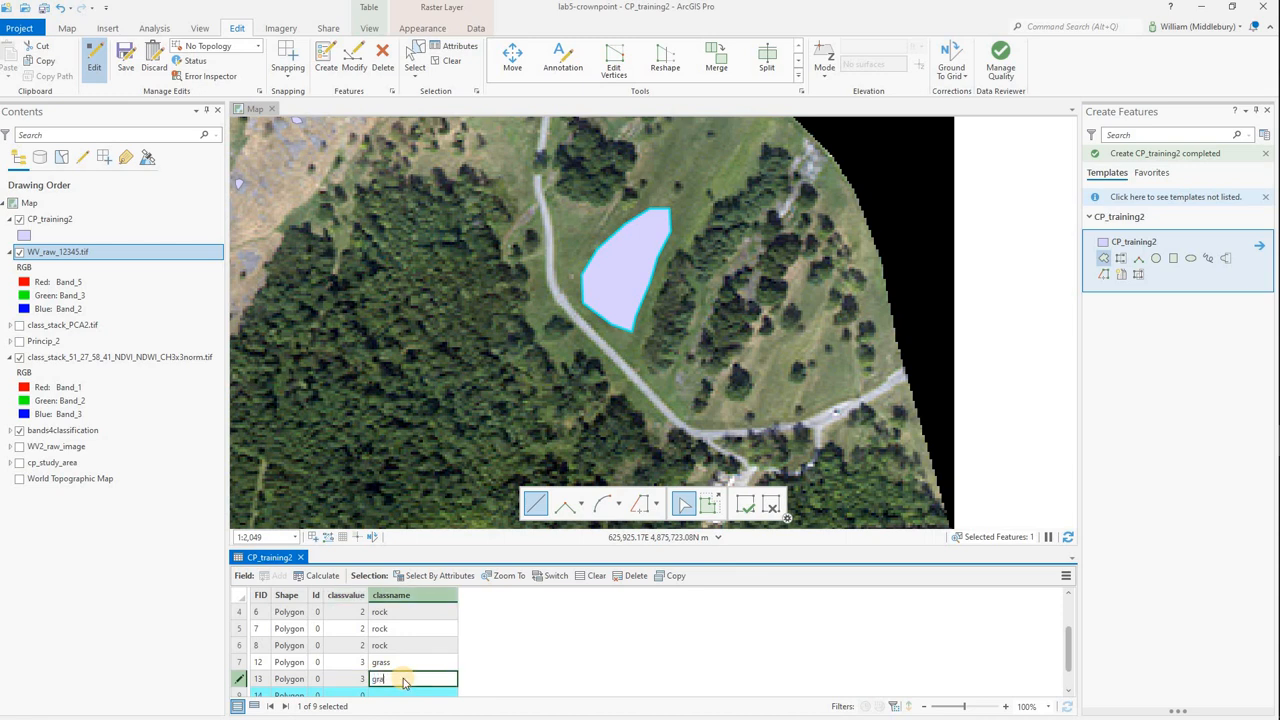
pyautogui.write('ss')
# Set classvalue to 3 and classname to grass for the third grass polygon, FID 14, and select the FID 13 record.
pyautogui.scroll(-1, 357, 678)
pyautogui.doubleClick(357, 679)
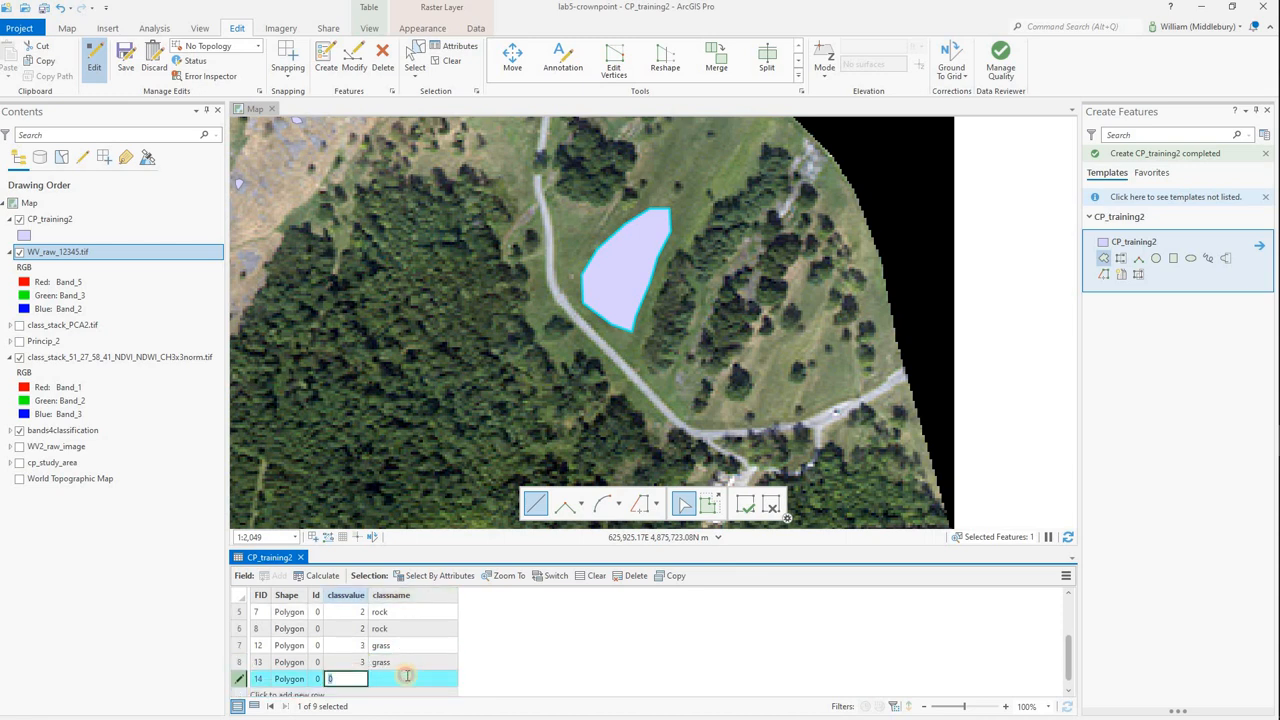
pyautogui.write('3')
pyautogui.click(407, 677)
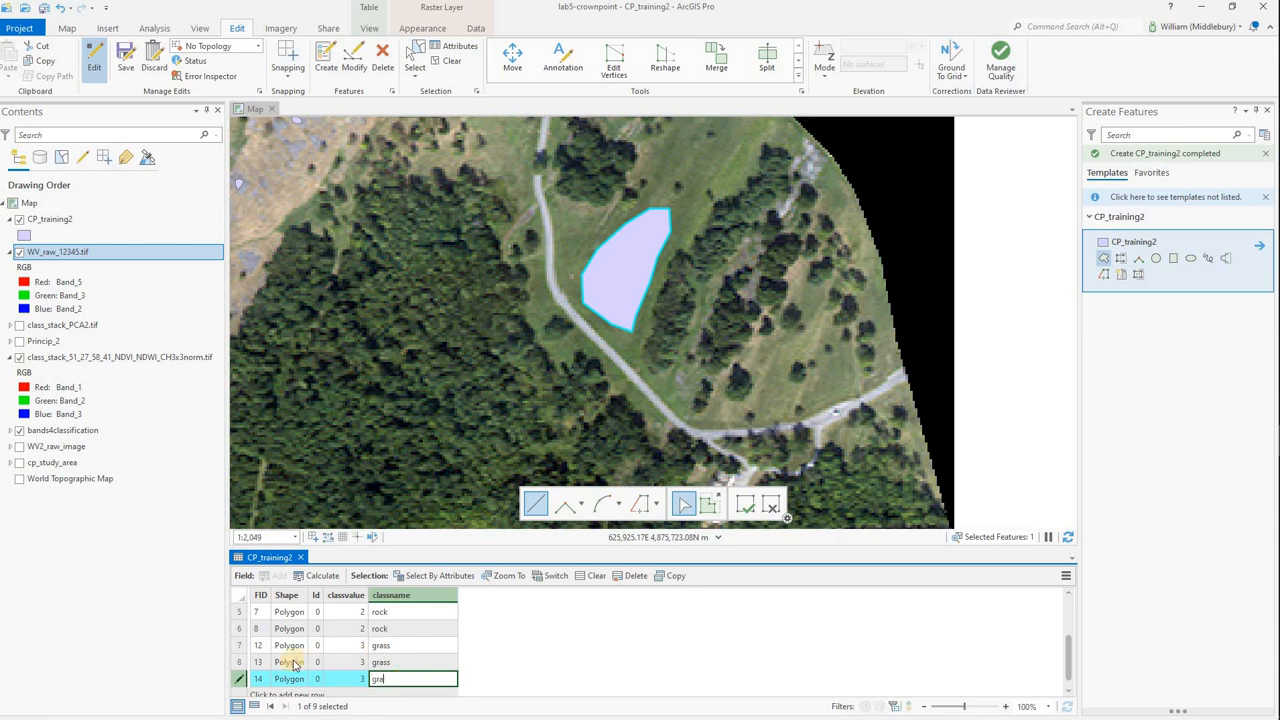
pyautogui.write('grass')
pyautogui.keyDown('ctrl'); pyautogui.click(248, 663); pyautogui.keyUp('ctrl')
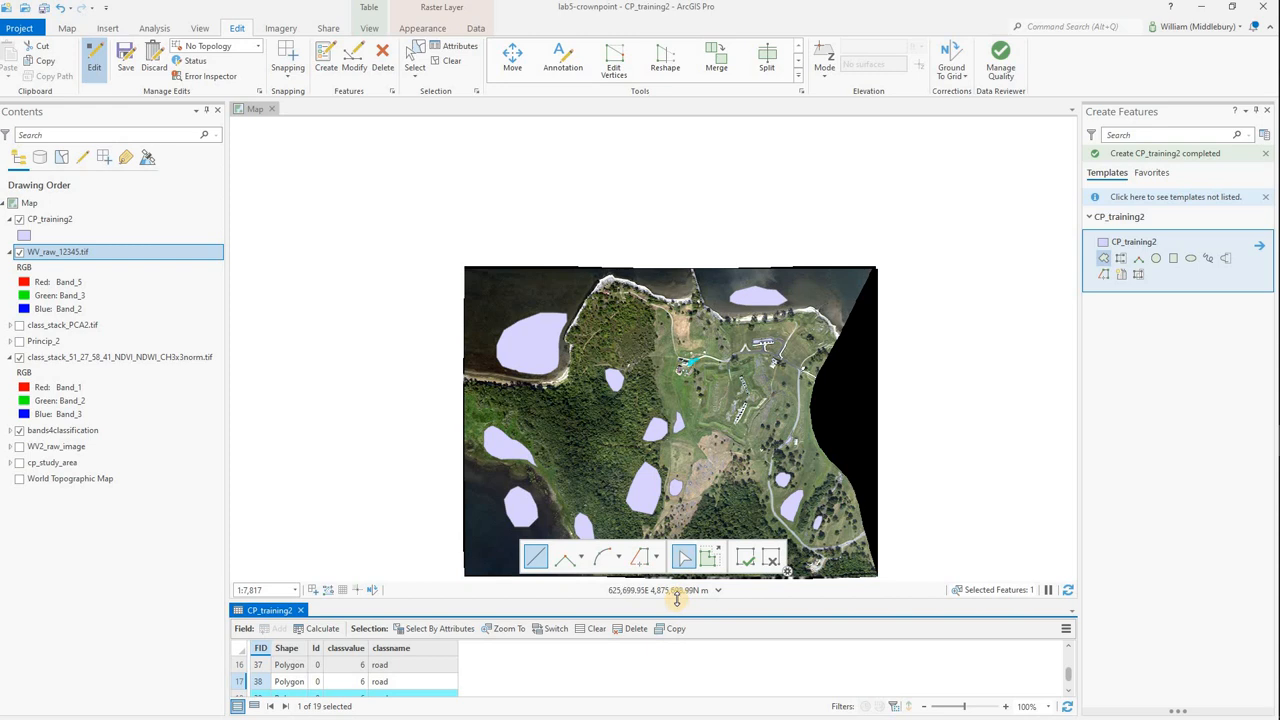
# Enlarge the attribute table, select the three water records, and shrink the table again to check their polygons on the map.
pyautogui.moveTo(676, 598); pyautogui.dragTo(676, 345)
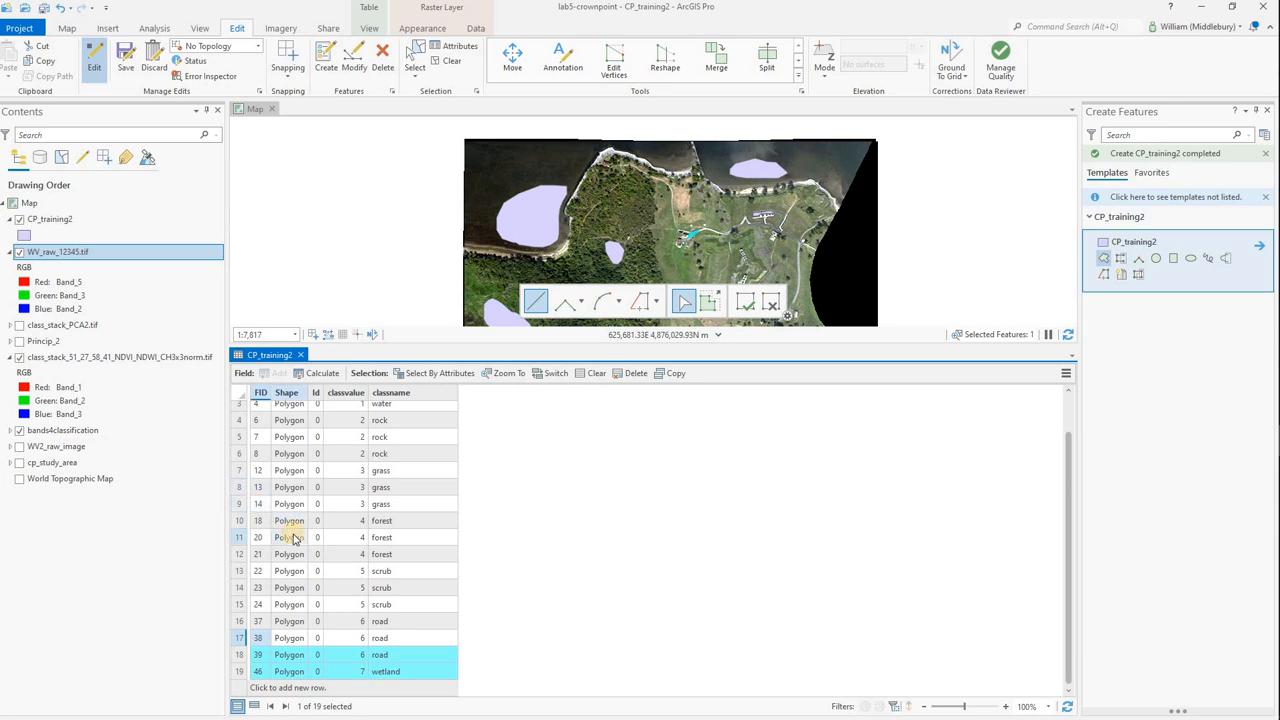
pyautogui.scroll(1, 242, 420)
pyautogui.click(240, 412)
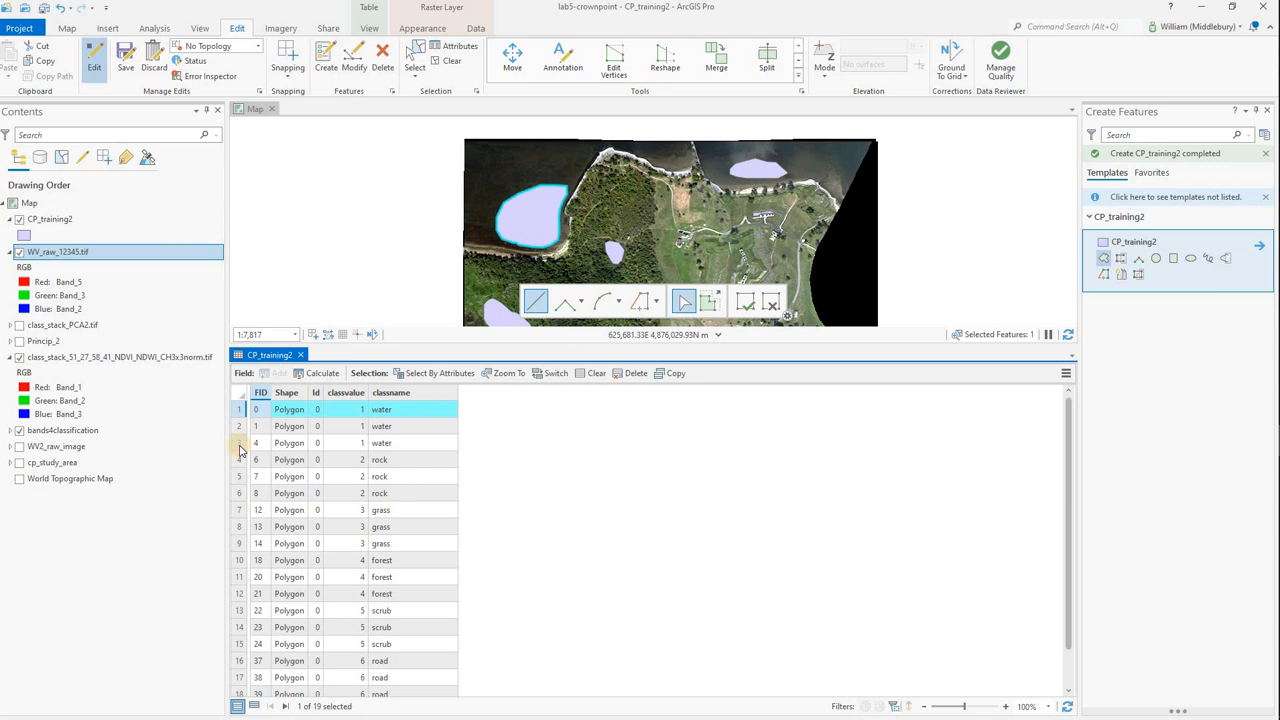
pyautogui.keyDown('shift'); pyautogui.click(240, 443); pyautogui.keyUp('shift')
pyautogui.moveTo(511, 344); pyautogui.dragTo(512, 490)
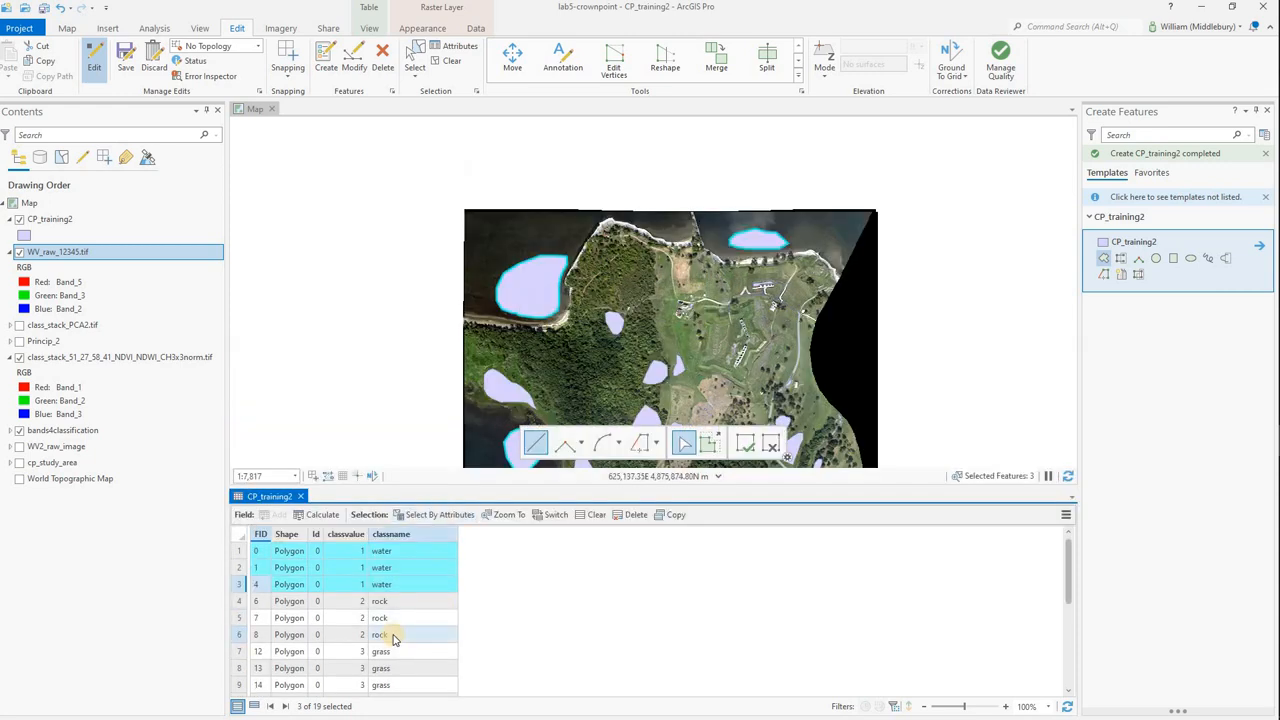
# Select the wetland, road, scrub and forest records class by class to examine where their polygons lie on the map.
pyautogui.scroll(-4, 330, 630)
pyautogui.click(240, 672)
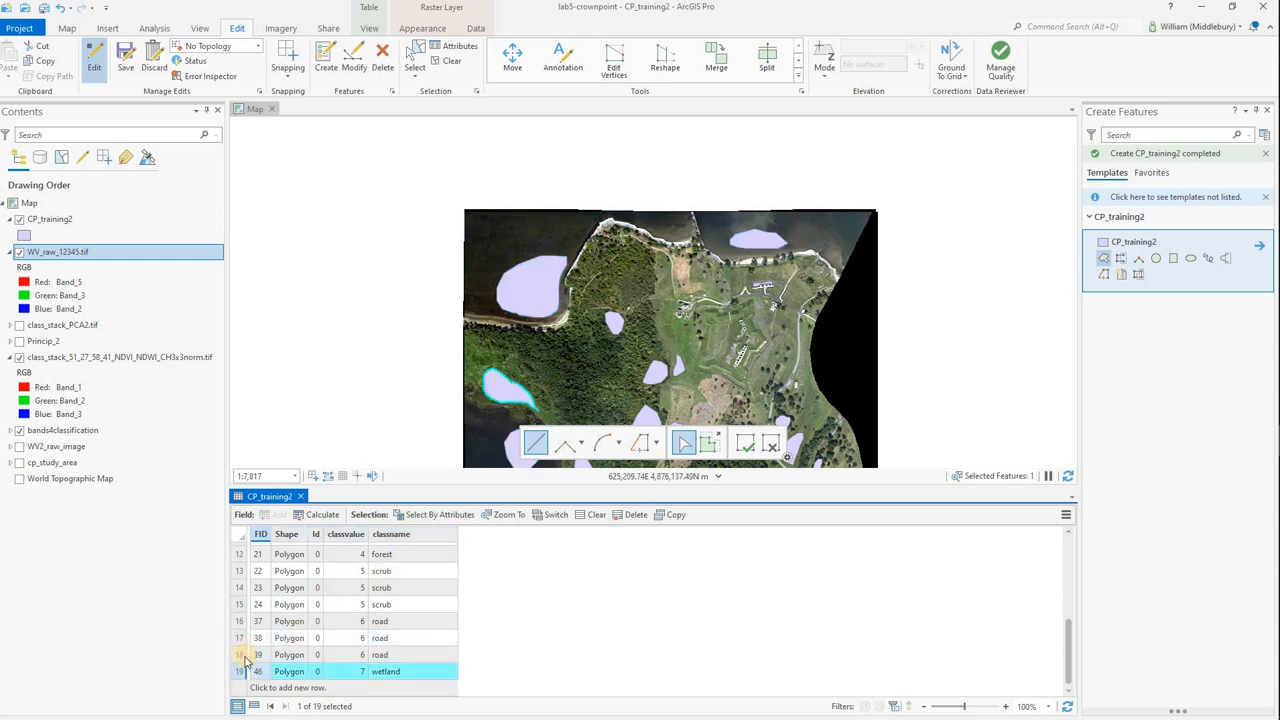
pyautogui.moveTo(239, 655); pyautogui.dragTo(239, 625)
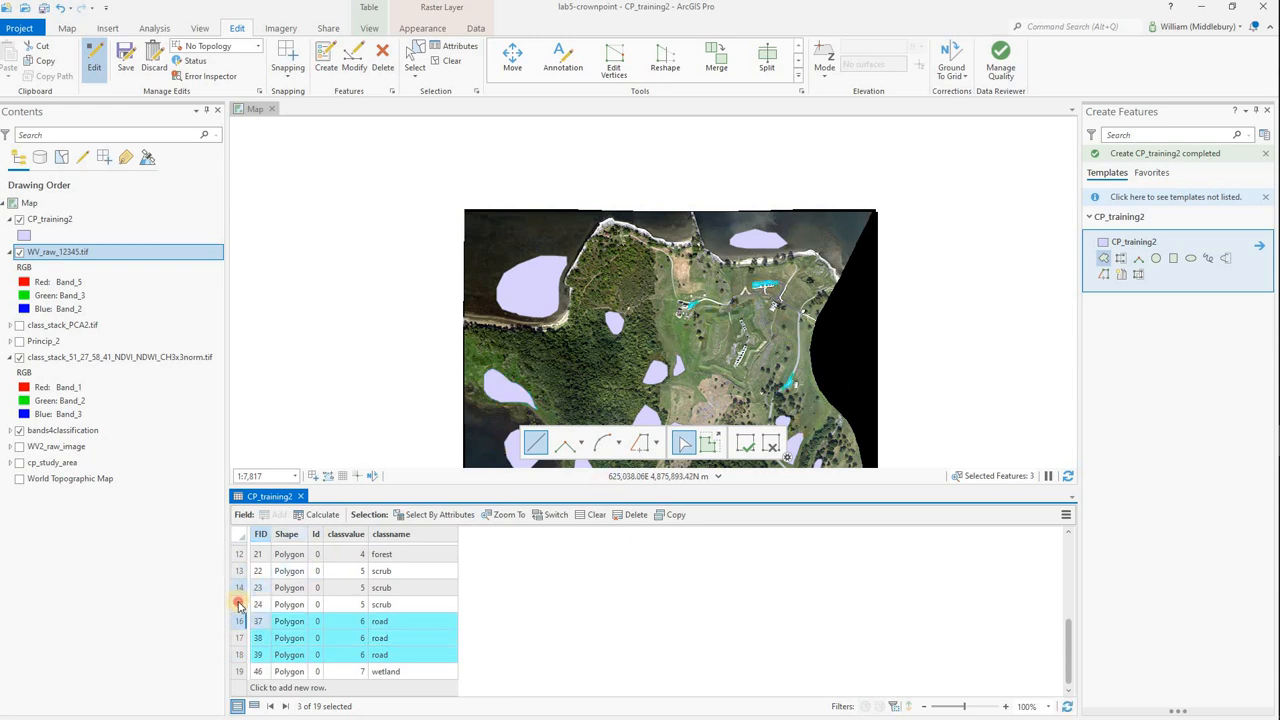
pyautogui.moveTo(239, 604); pyautogui.dragTo(253, 568)
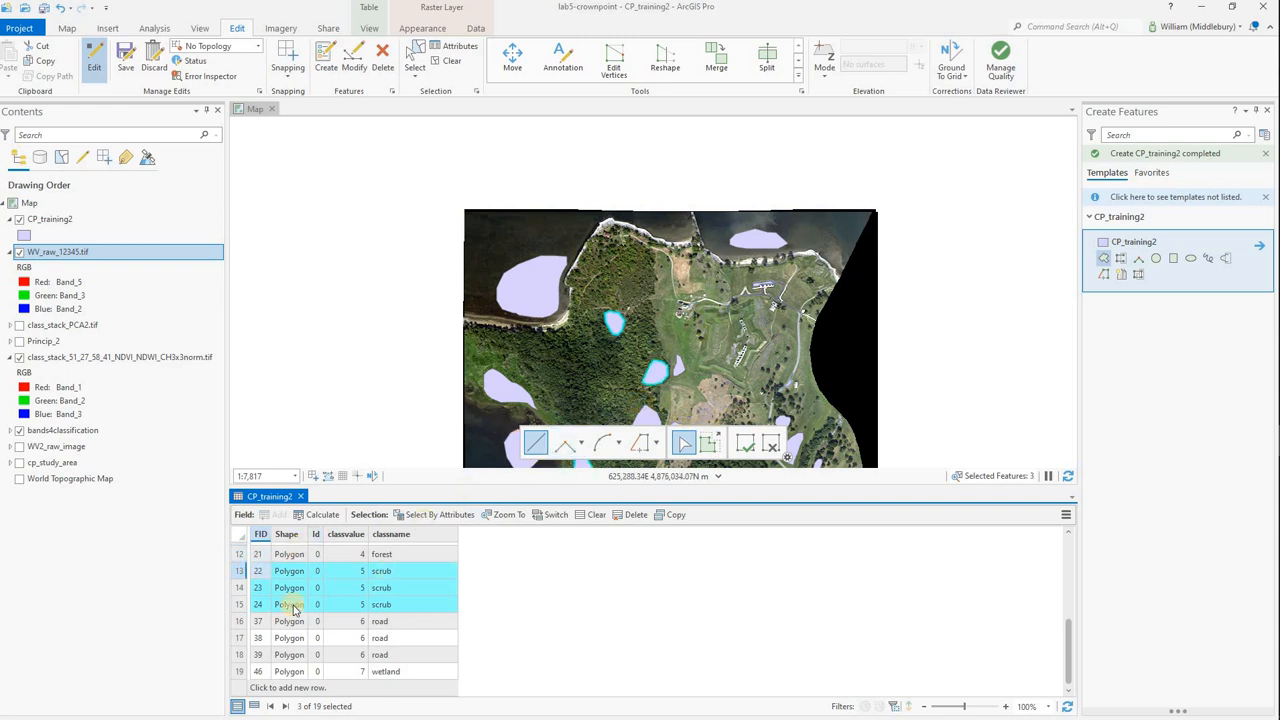
pyautogui.scroll(3, 288, 604)
pyautogui.moveTo(239, 600); pyautogui.dragTo(240, 568)
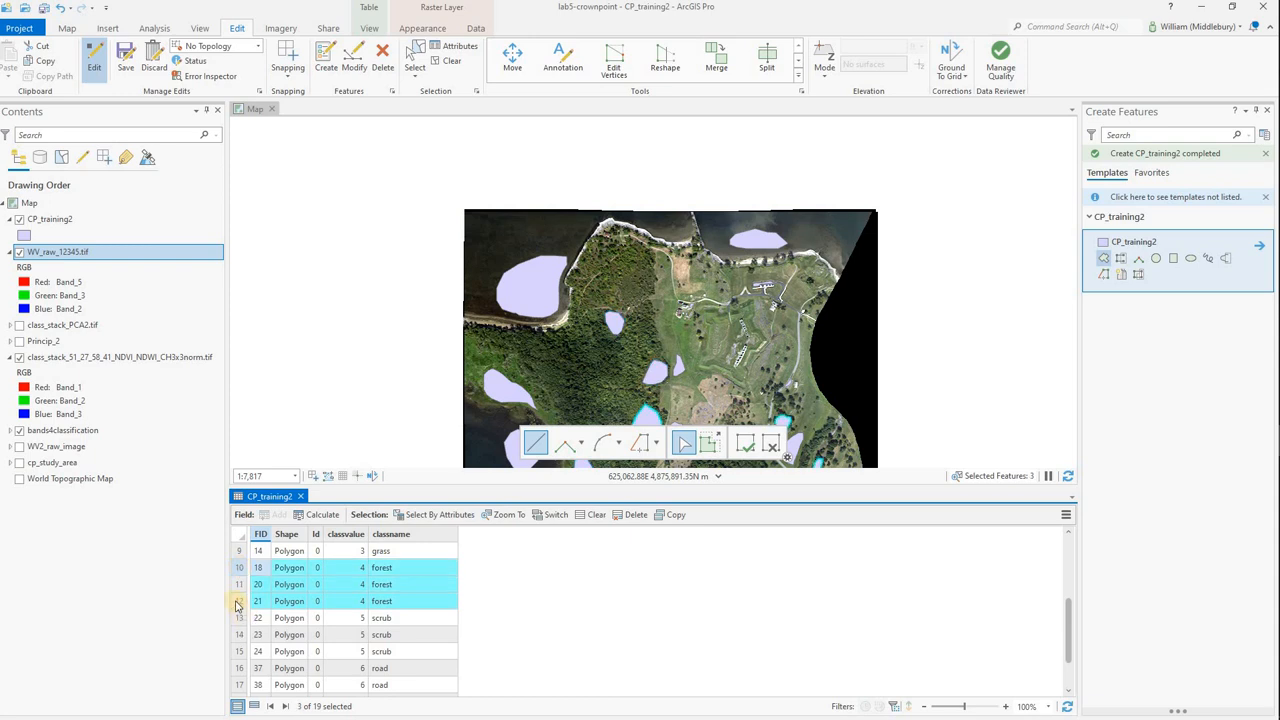
# Change the forest record FID 21 to classvalue 5 and classname scrub, and select the FID 22 record.
pyautogui.click(238, 602)
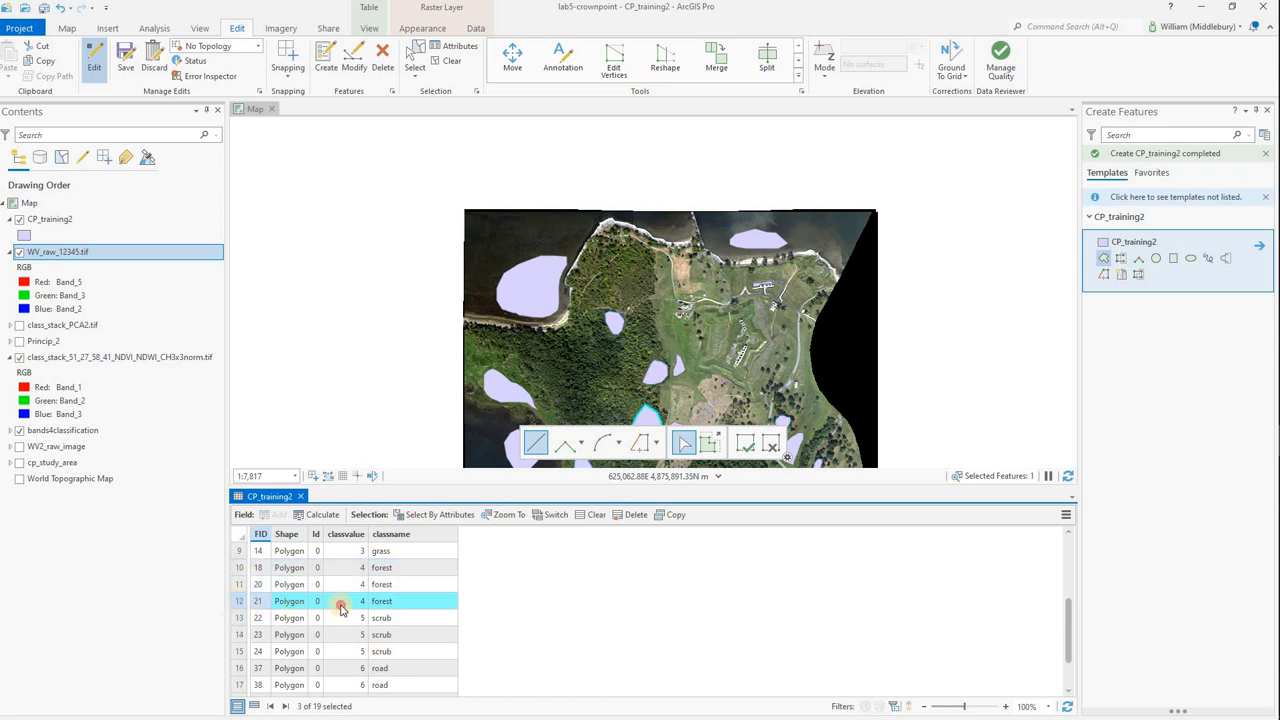
pyautogui.doubleClick(343, 608)
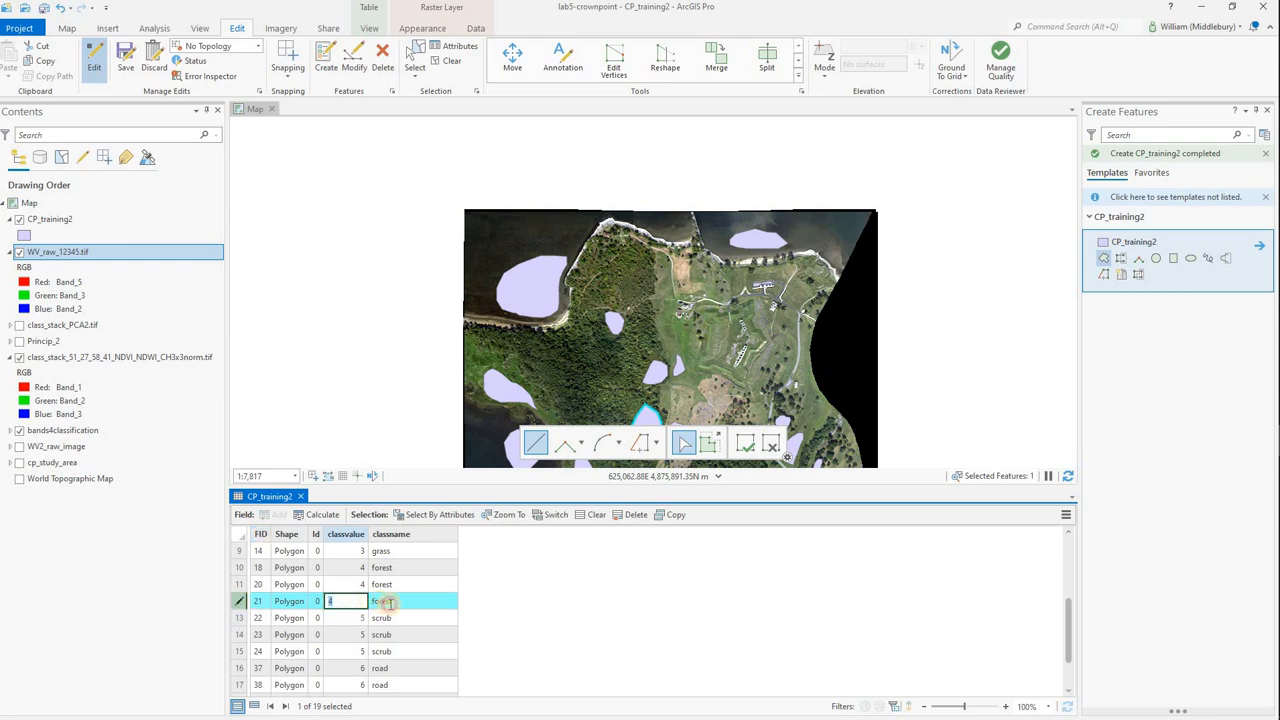
pyautogui.click(387, 601)
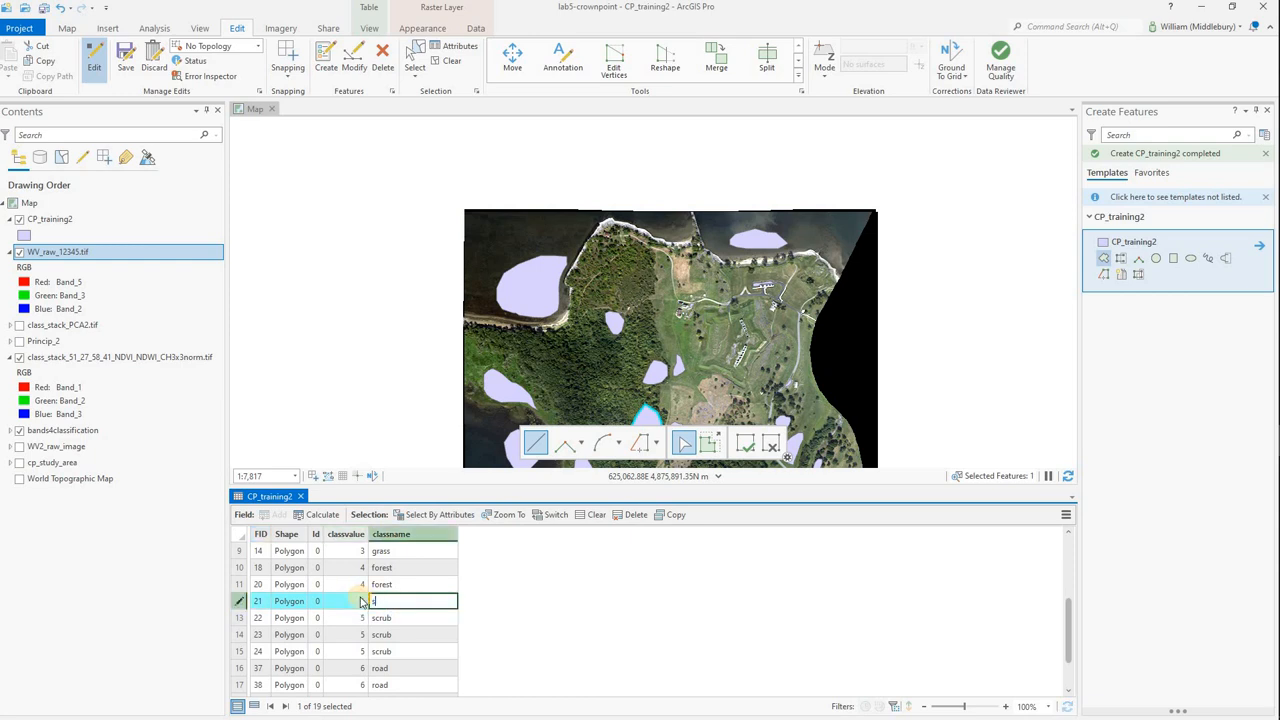
pyautogui.click(240, 618)
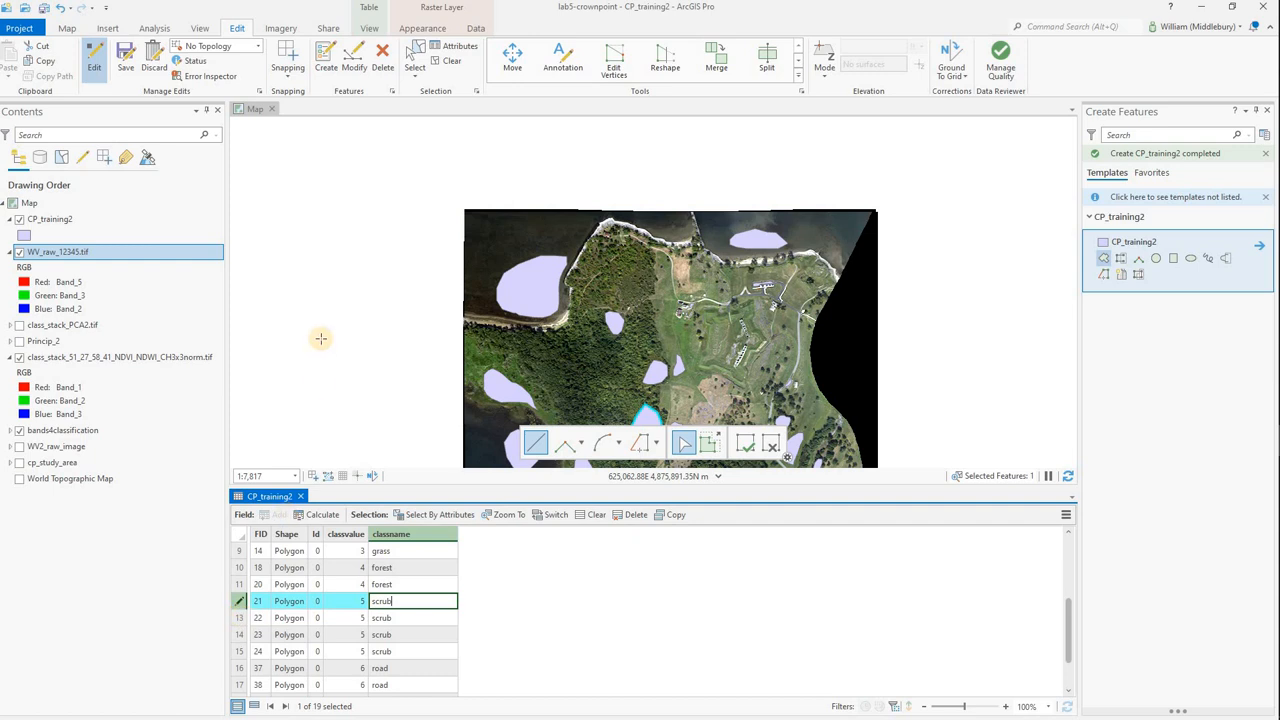
# Hide WV_raw_12345.tif, the class stack raster and WV_NDWI.tif so CP_training2 displays over canopy_average3x3_norm.tif, and enlarge the map view.
pyautogui.click(19, 252)
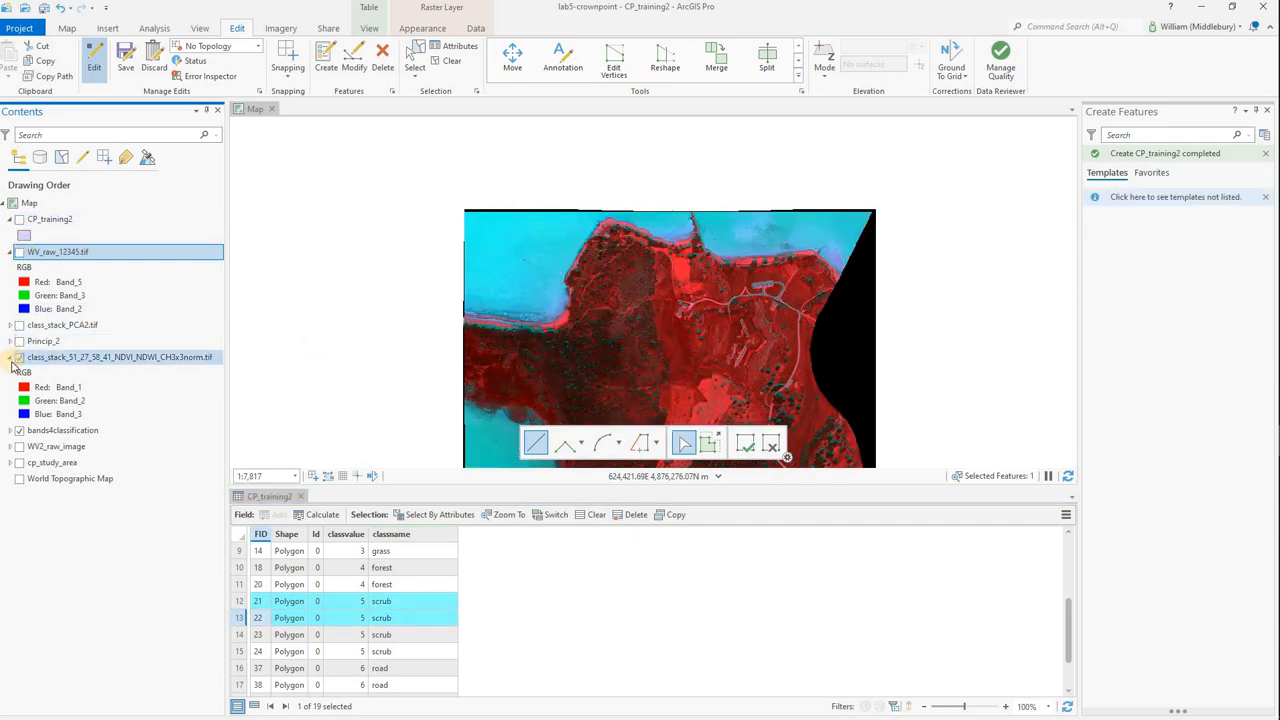
pyautogui.click(10, 431)
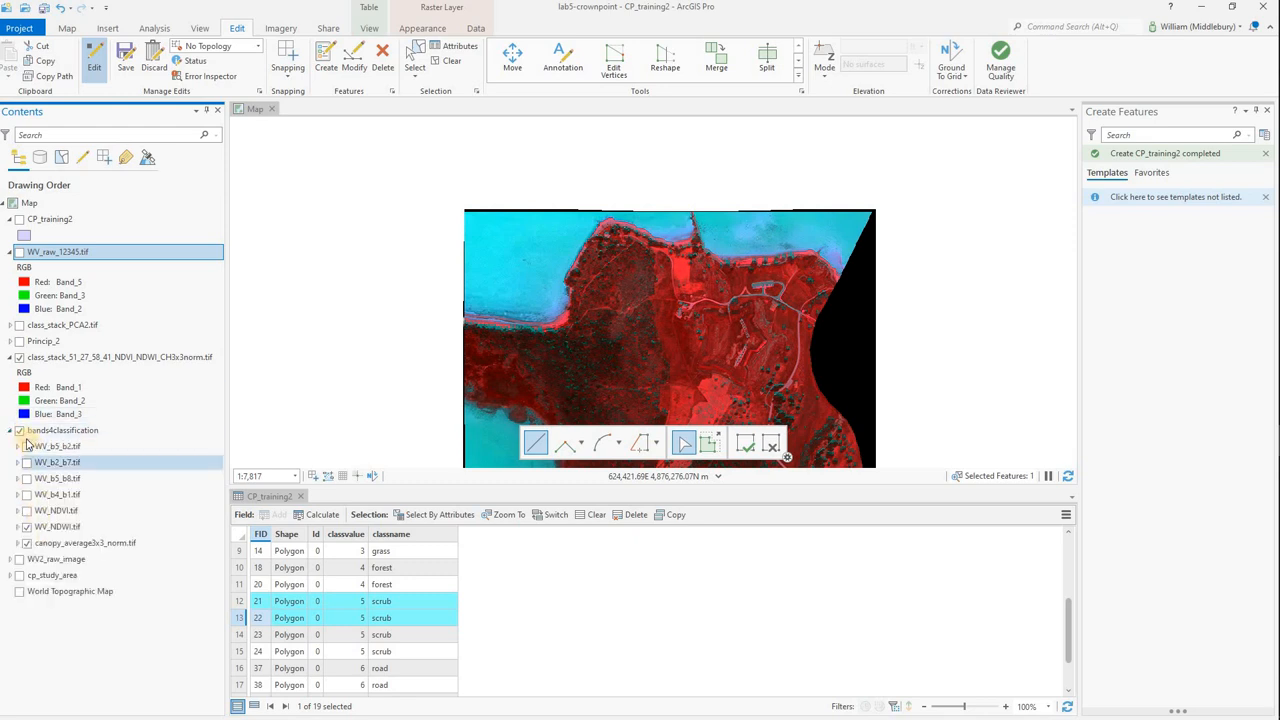
pyautogui.click(19, 357)
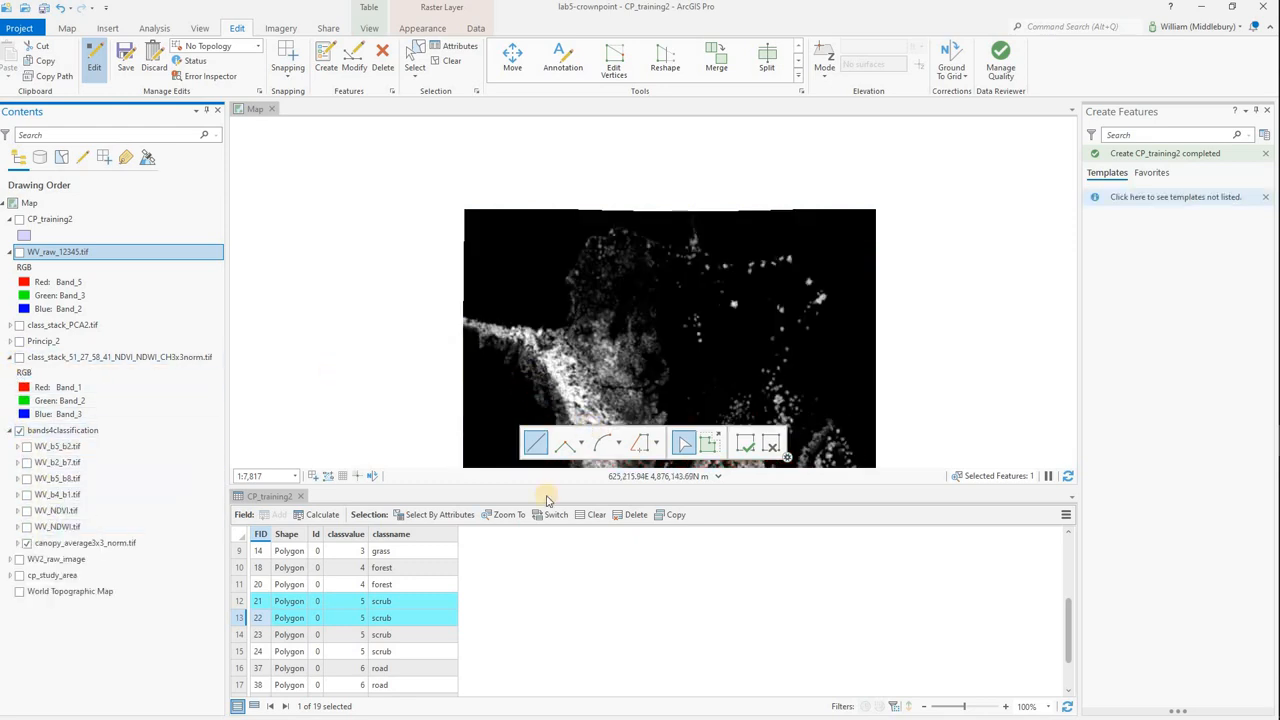
pyautogui.click(19, 219)
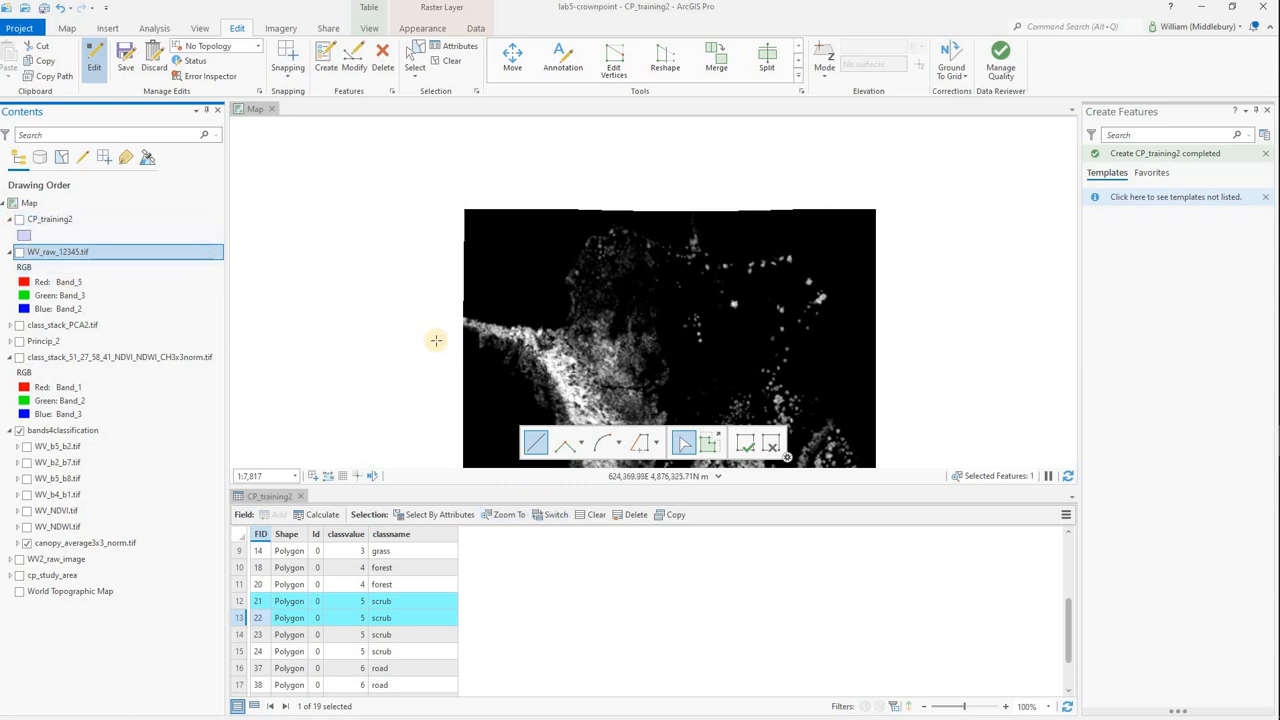
pyautogui.scroll(-2, 697, 408)
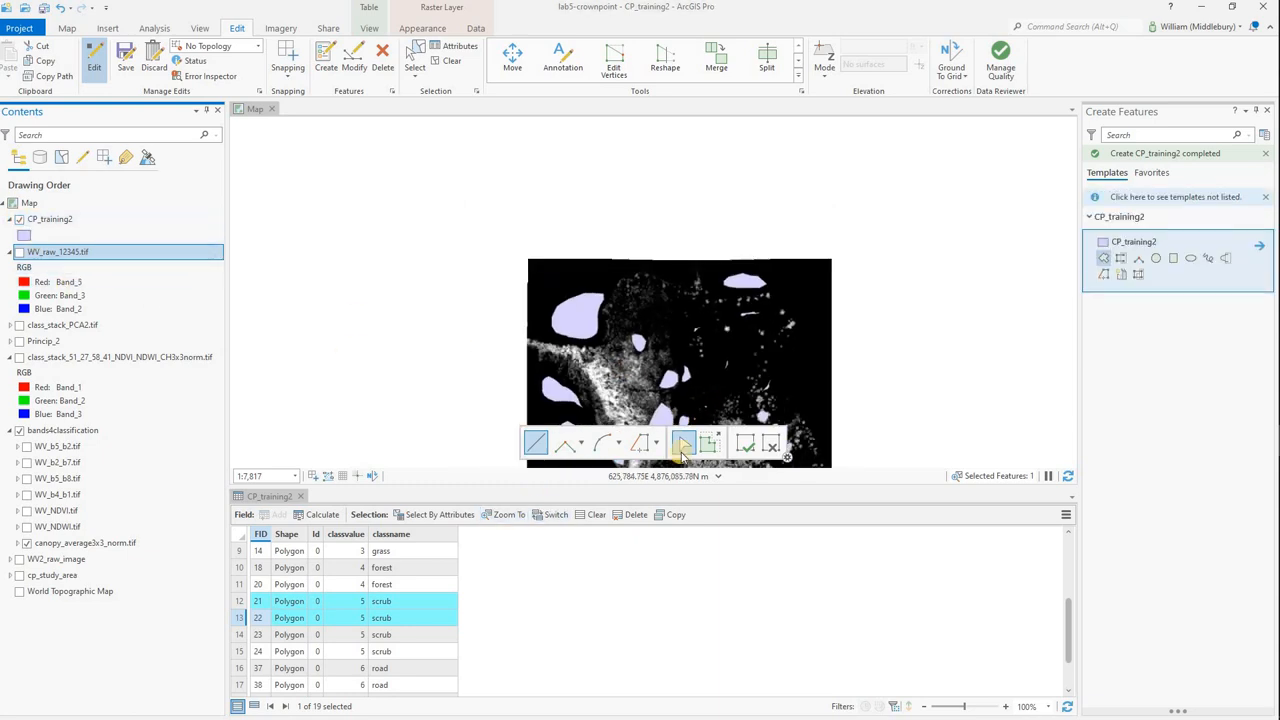
pyautogui.moveTo(680, 490); pyautogui.dragTo(680, 574)
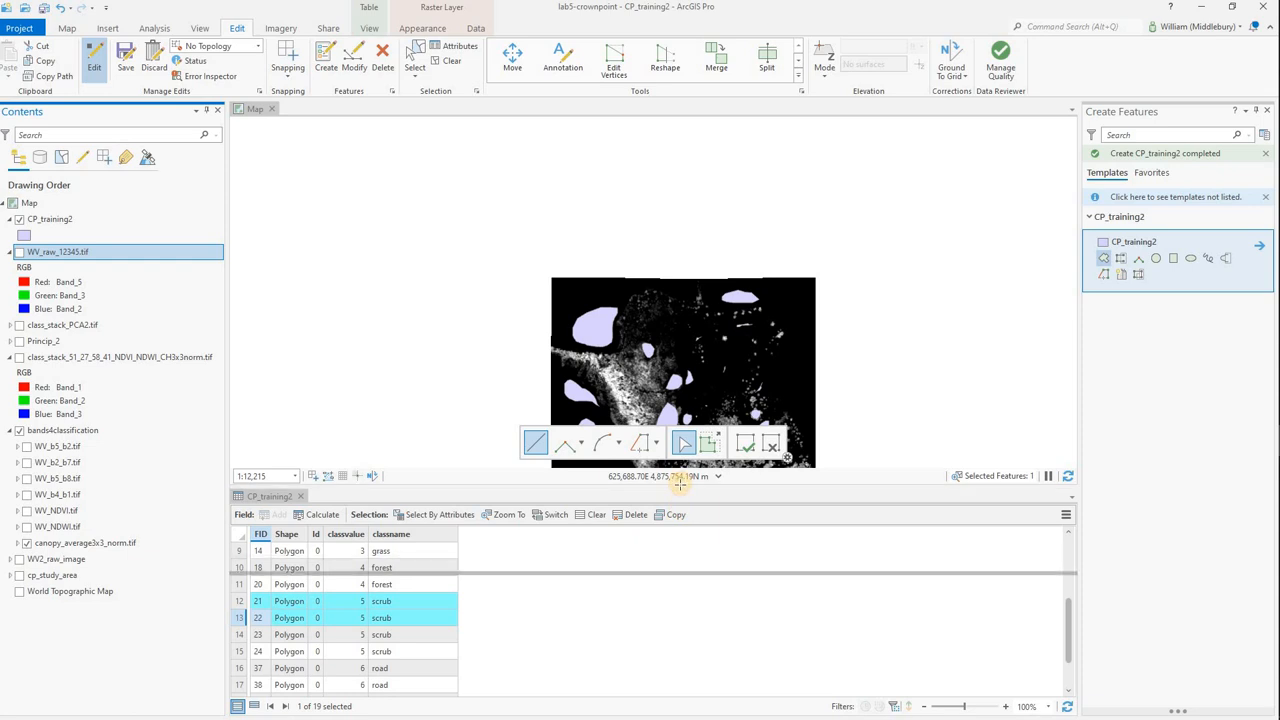
# Toggle CP_training2's visibility repeatedly to compare its polygons with canopy_average3x3_norm.tif, leaving the layer hidden.
pyautogui.click(19, 219)
pyautogui.click(19, 219)
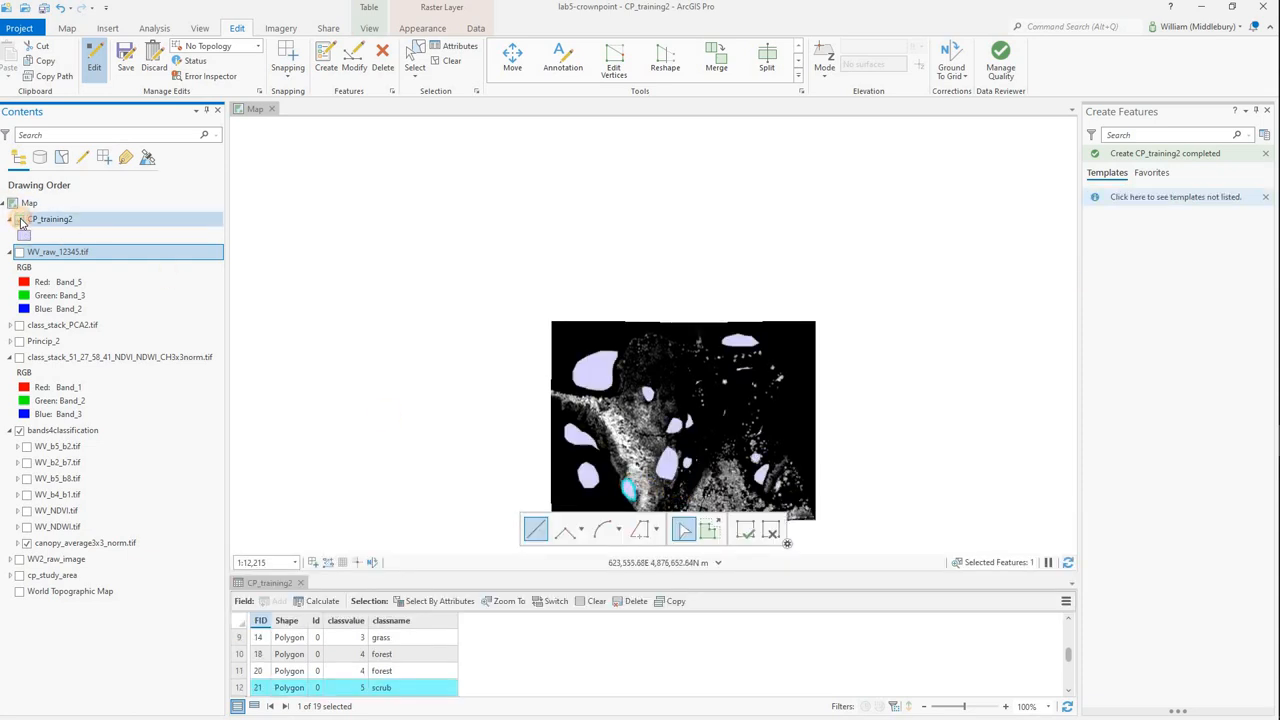
pyautogui.click(19, 219)
pyautogui.click(19, 219)
pyautogui.click(20, 220)
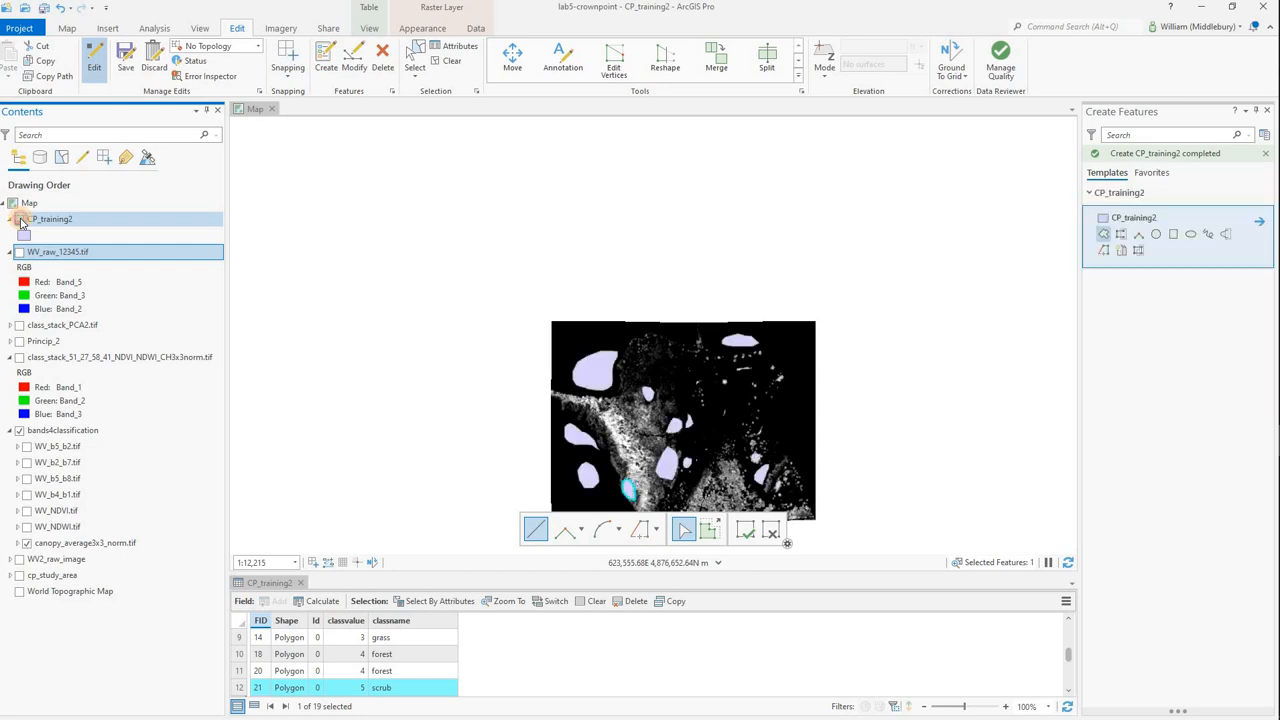
pyautogui.click(20, 220)
pyautogui.click(20, 220)
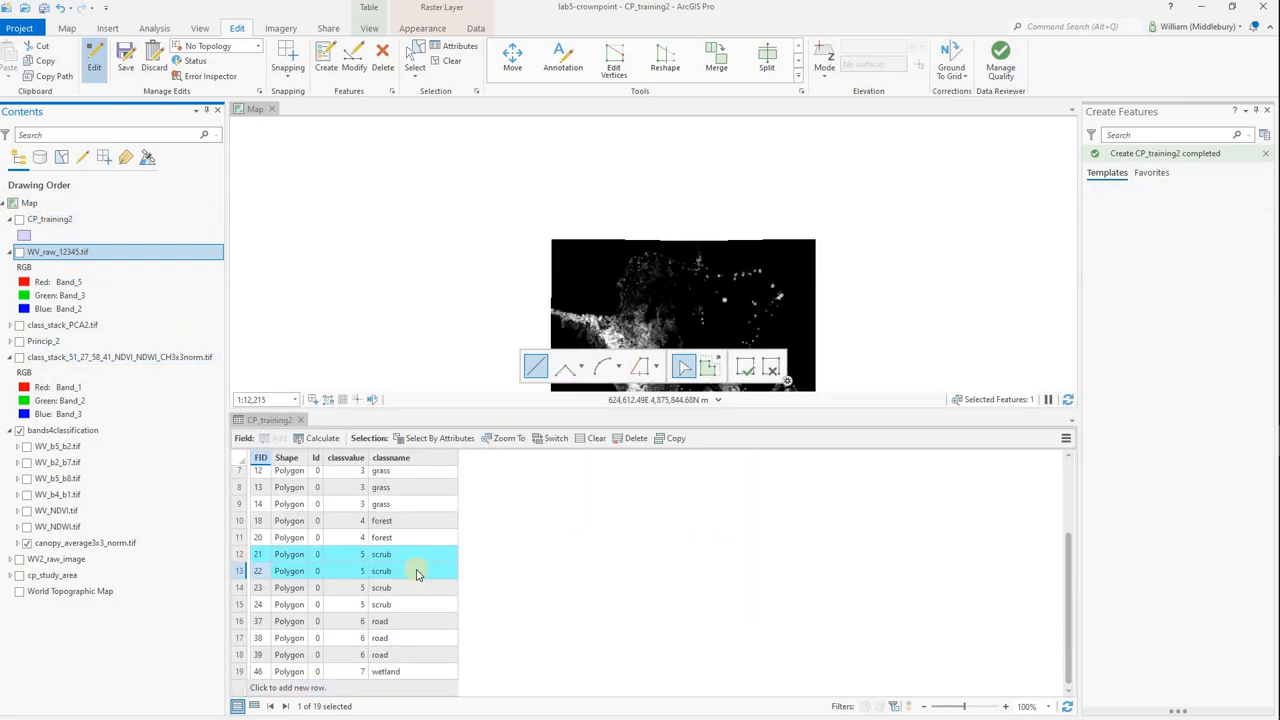
# Stop editing and save the edits, and look through the CP_training2 attribute table.
pyautogui.click(93, 60)
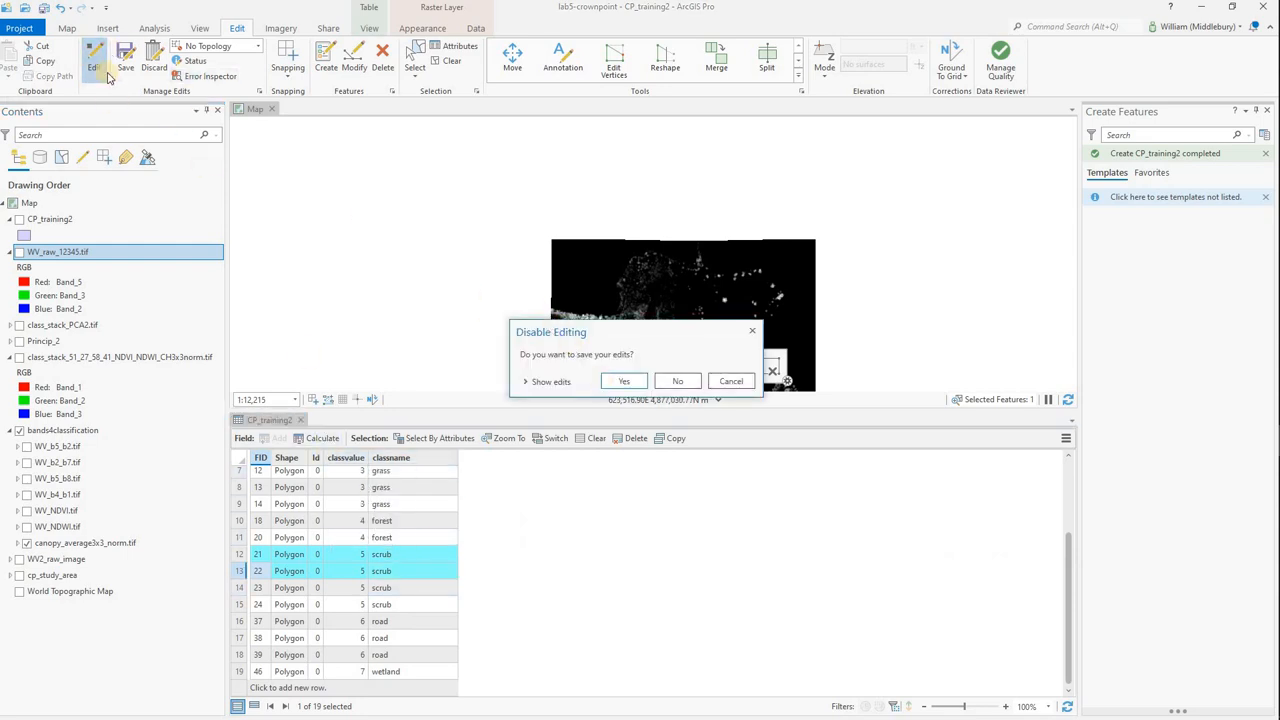
pyautogui.click(620, 382)
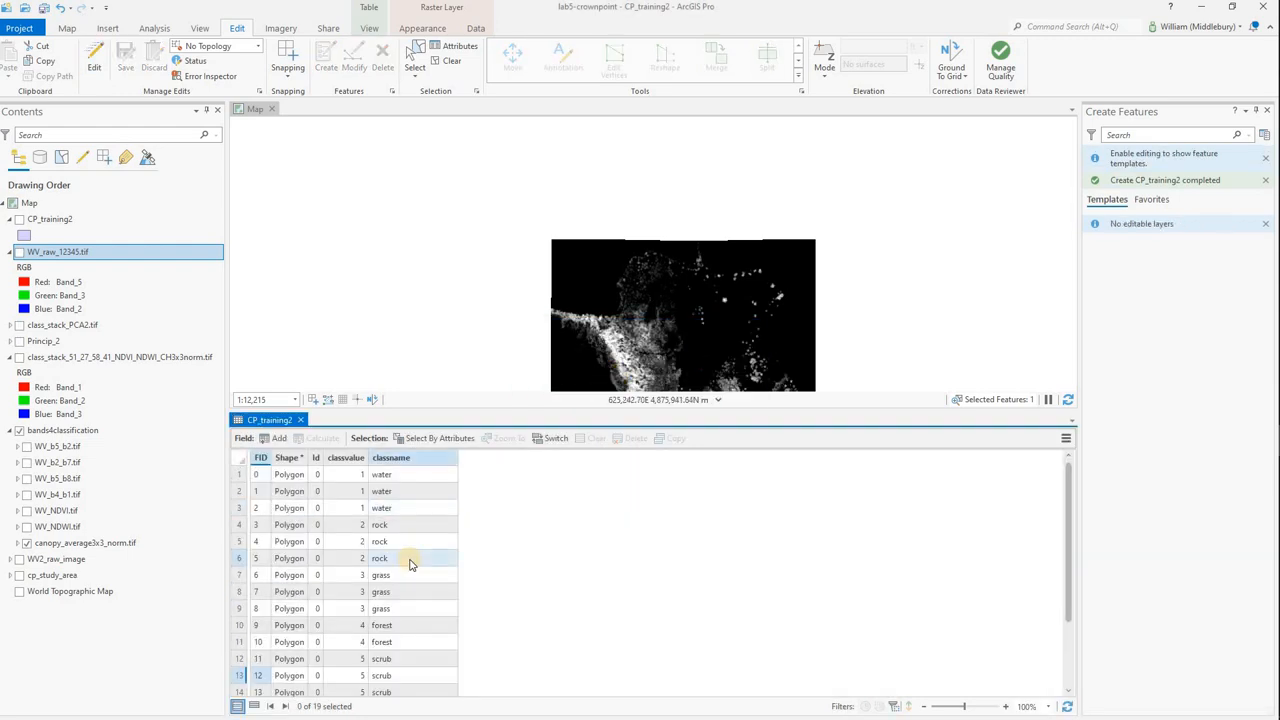
pyautogui.scroll(-2, 409, 564)
pyautogui.scroll(-2, 409, 564)
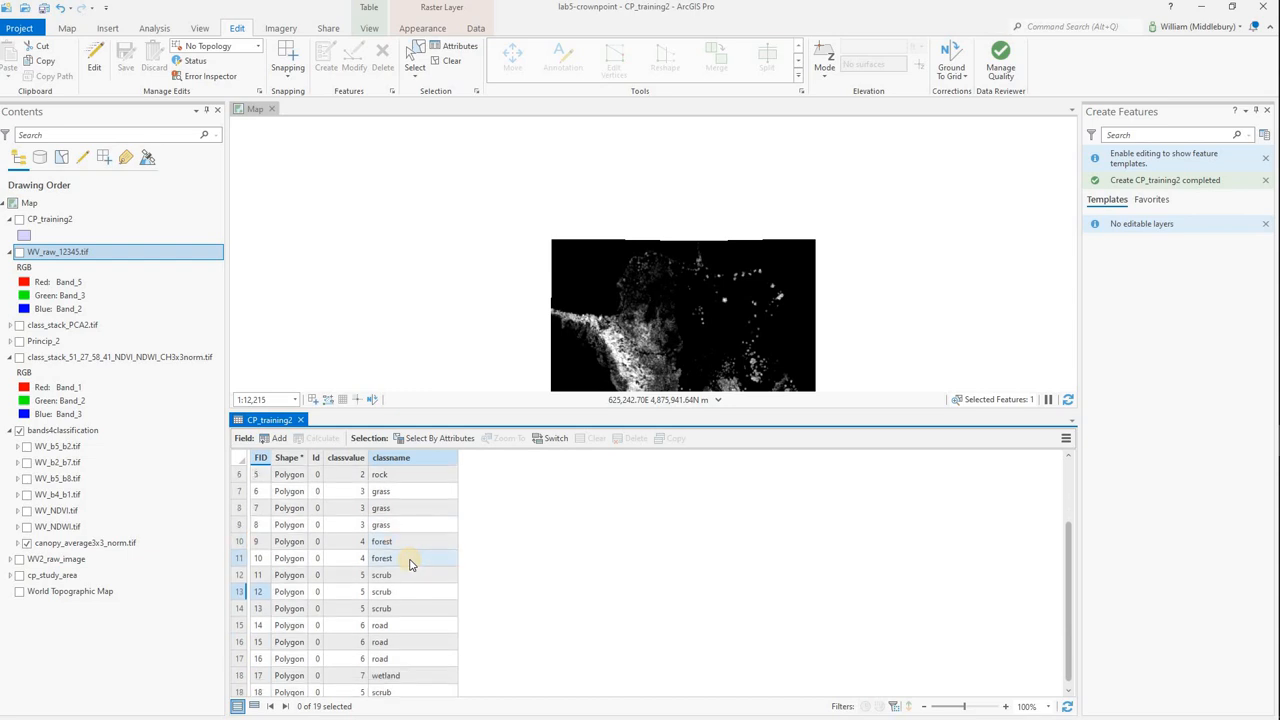